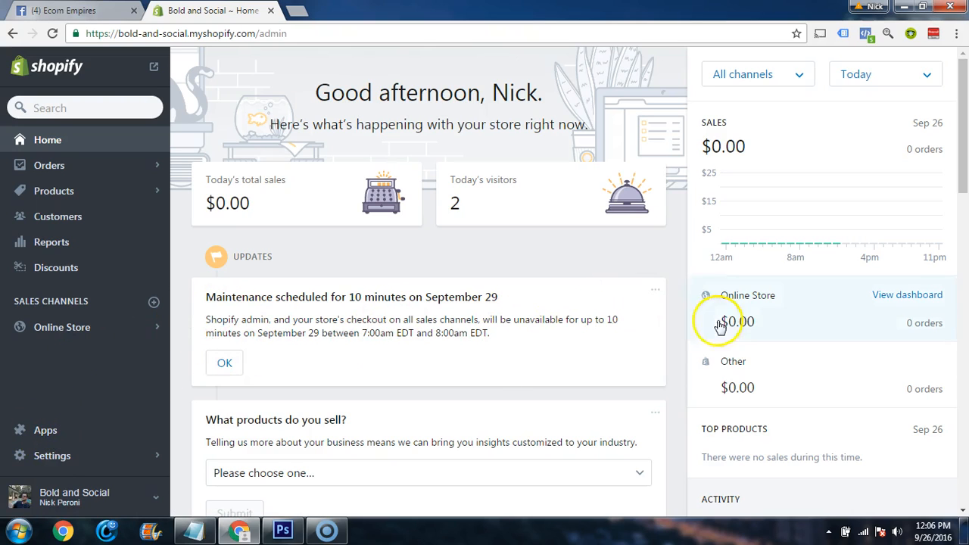
Go from the store's apps page to the Shopify App Store, search for "abando" and open the Abandonment Protector listing
left_click(47, 428)
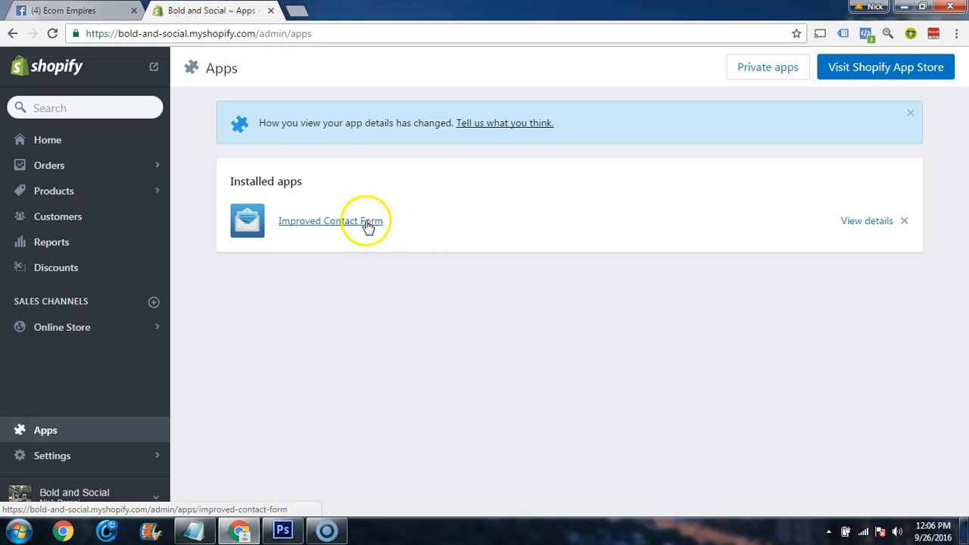
left_click(835, 73)
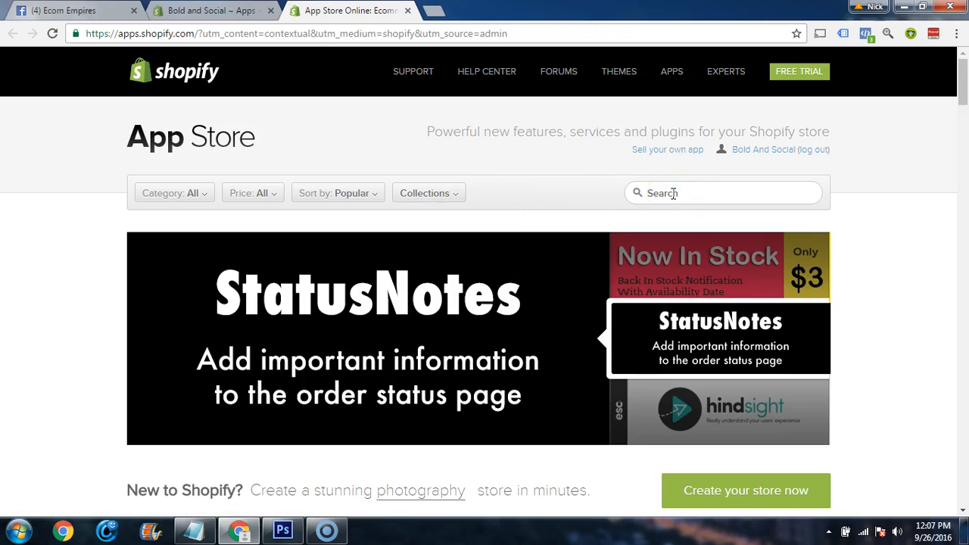
left_click(673, 193)
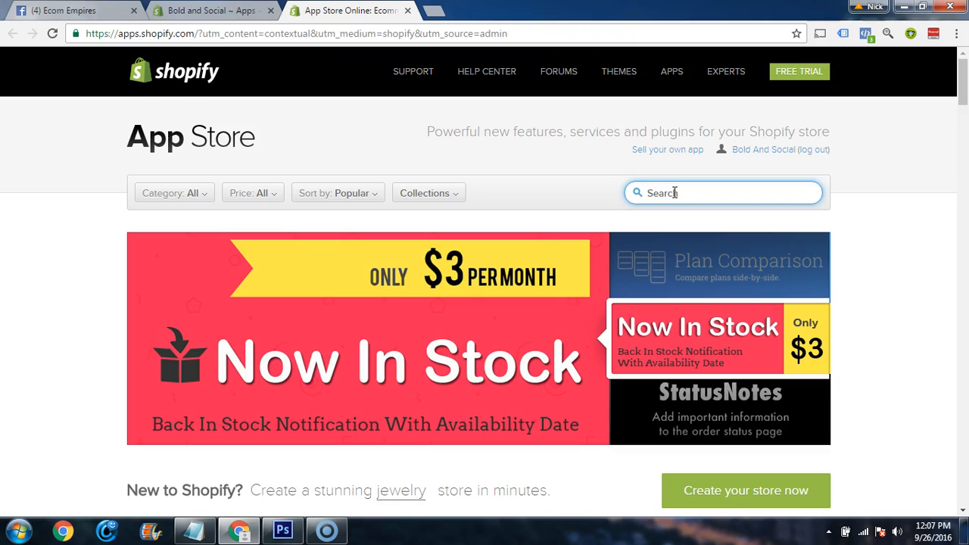
type("abando")
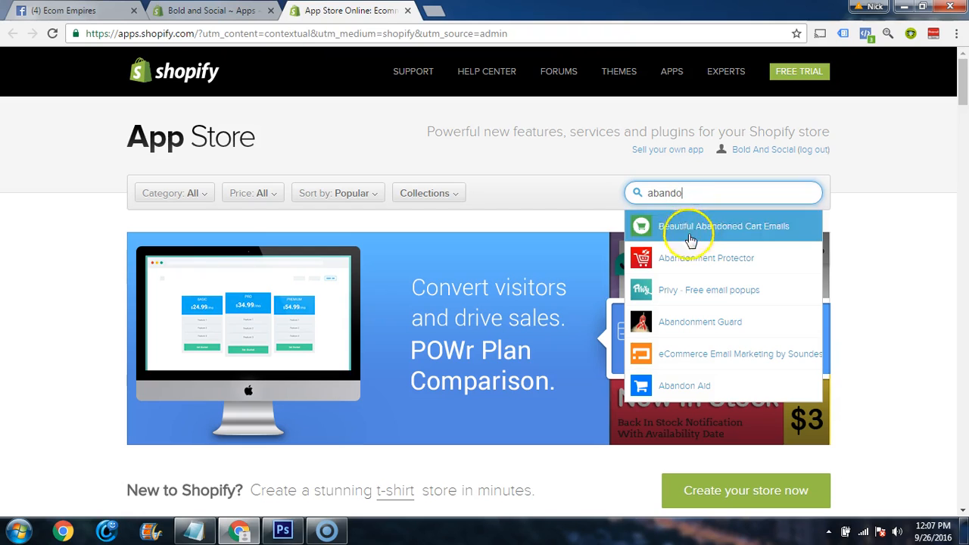
left_click(697, 258)
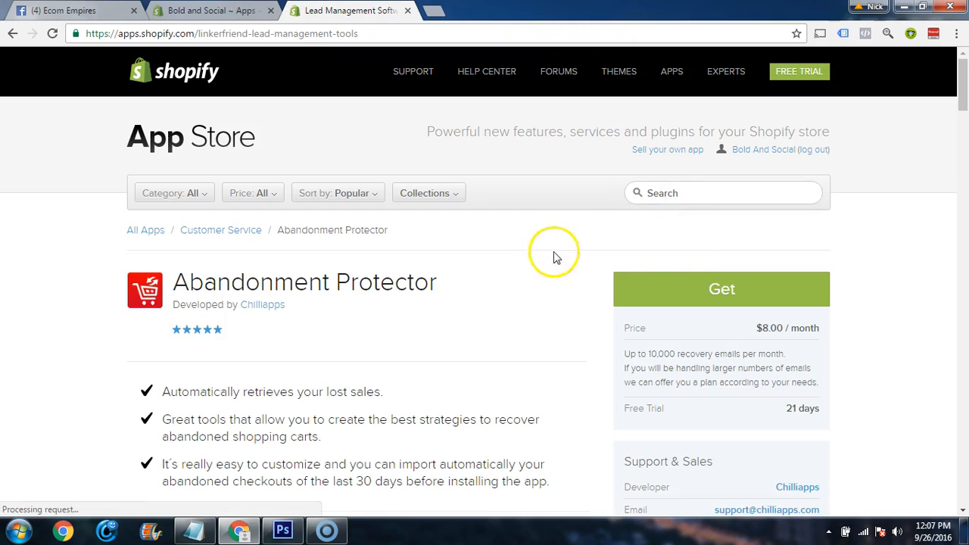
Examine the Abandonment Protector listing's features, monthly price and free trial length
scroll(538, 262, "down", 2)
scroll(523, 290, "up", 1)
scroll(523, 290, "up", 2)
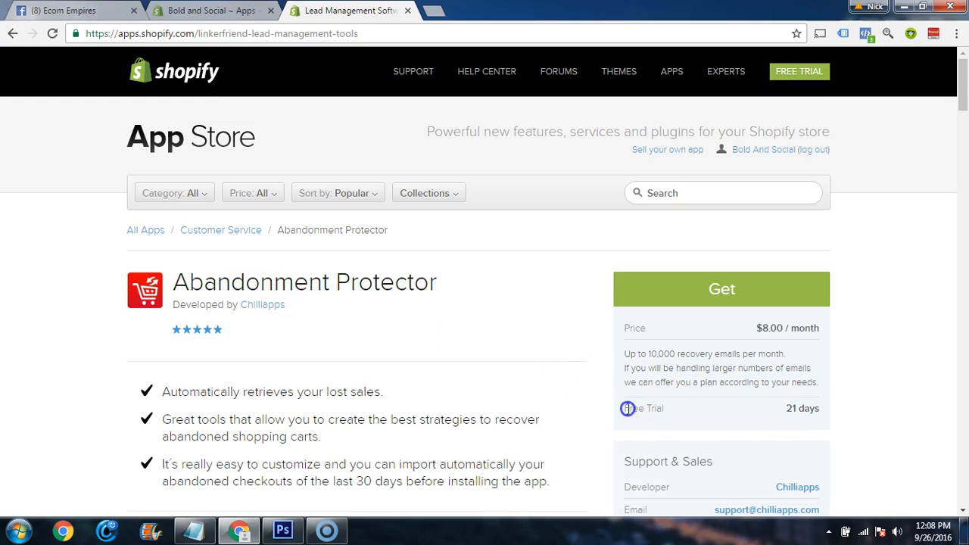
left_click_drag(821, 408, 786, 409)
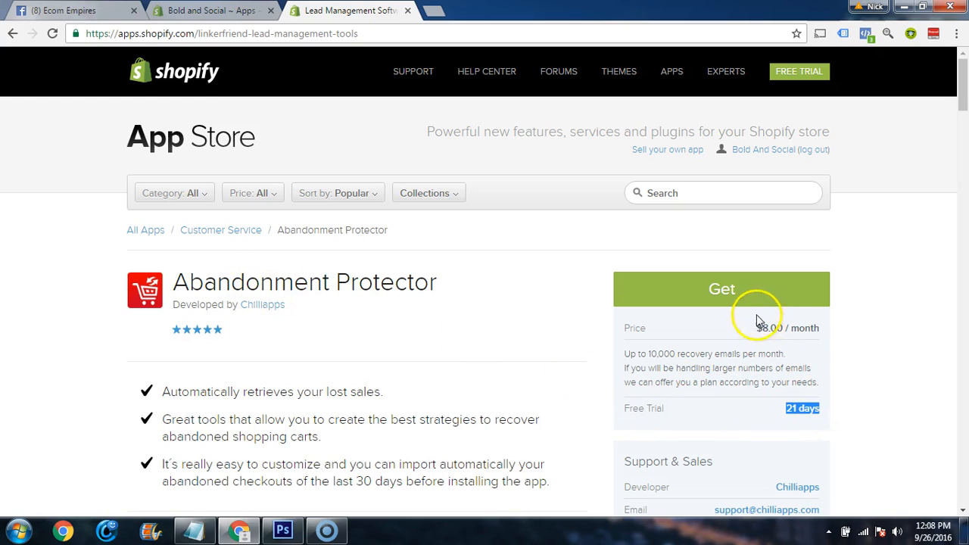
left_click(848, 337)
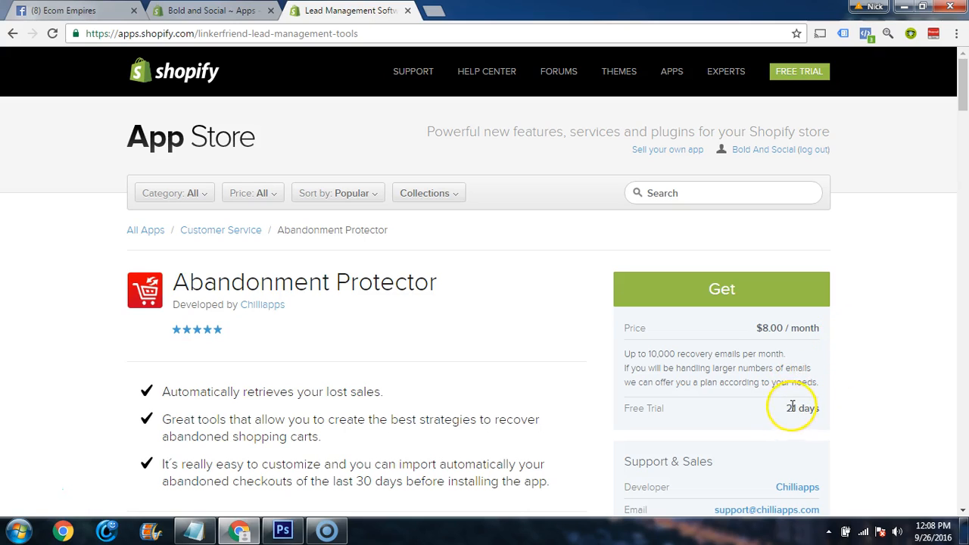
Switch to Photoshop, zoom out to examine the whole completed-checkouts stats screenshot, and return to the browser
left_click_drag(968, 11, 439, 6)
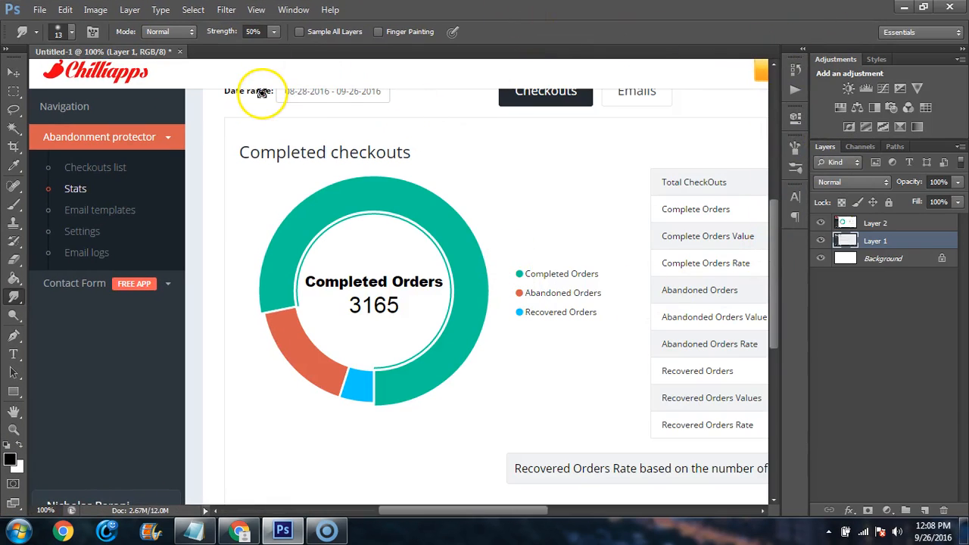
key("ctrl+minus")
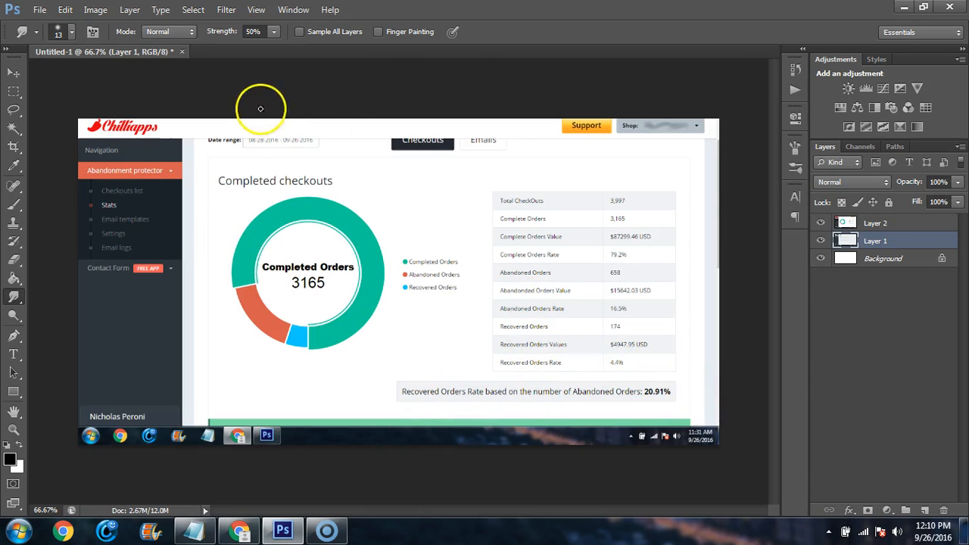
left_click(904, 9)
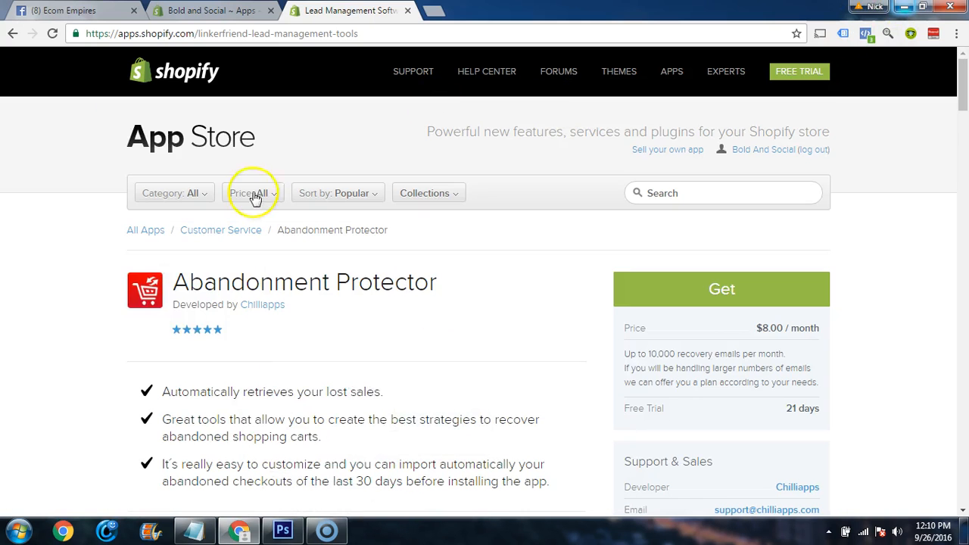
Install Abandonment Protector on the store and approve its $8.00 monthly charge with the 21-day free trial
left_click(715, 292)
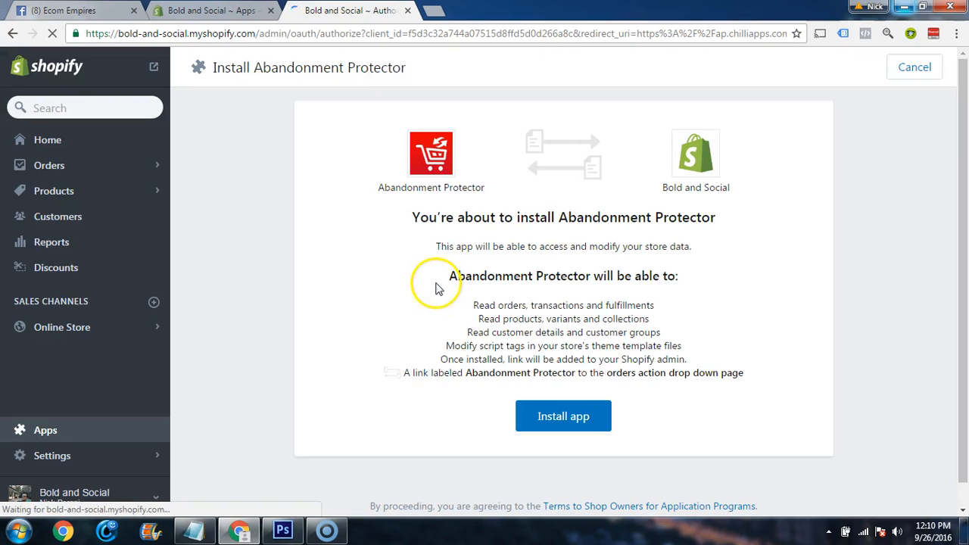
left_click(560, 410)
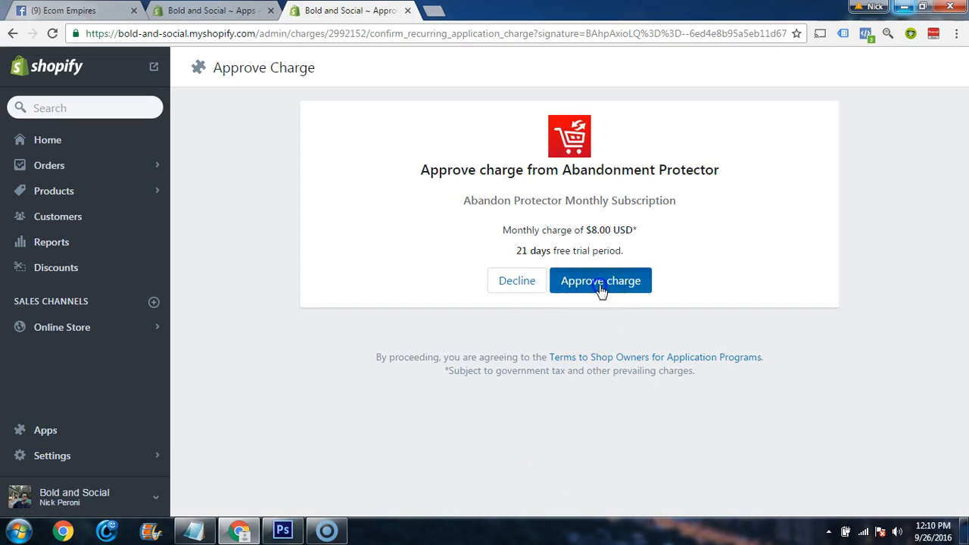
left_click(600, 287)
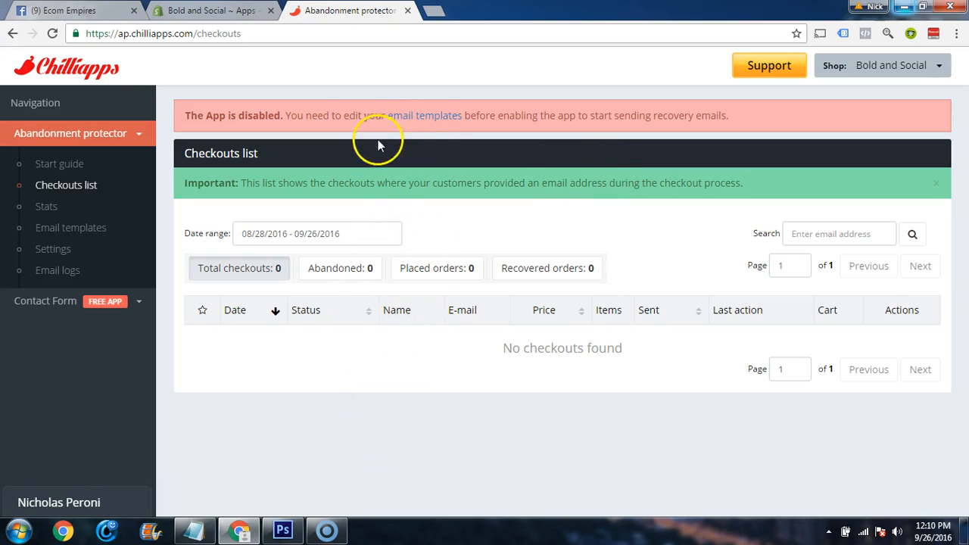
Open the email templates and choose the "{{client_name}}, Still Shopping?" design for the general campaign's first email
left_click(426, 120)
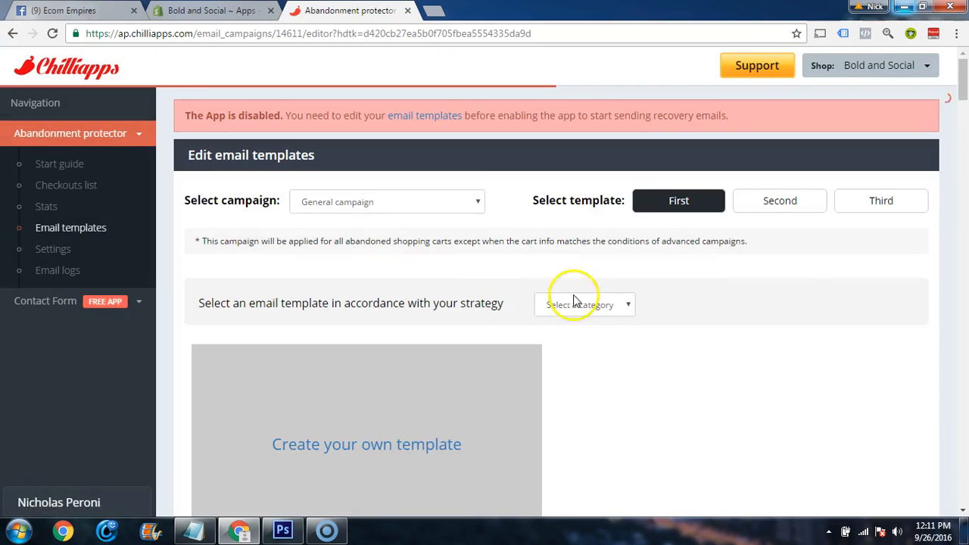
scroll(477, 280, "down", 1)
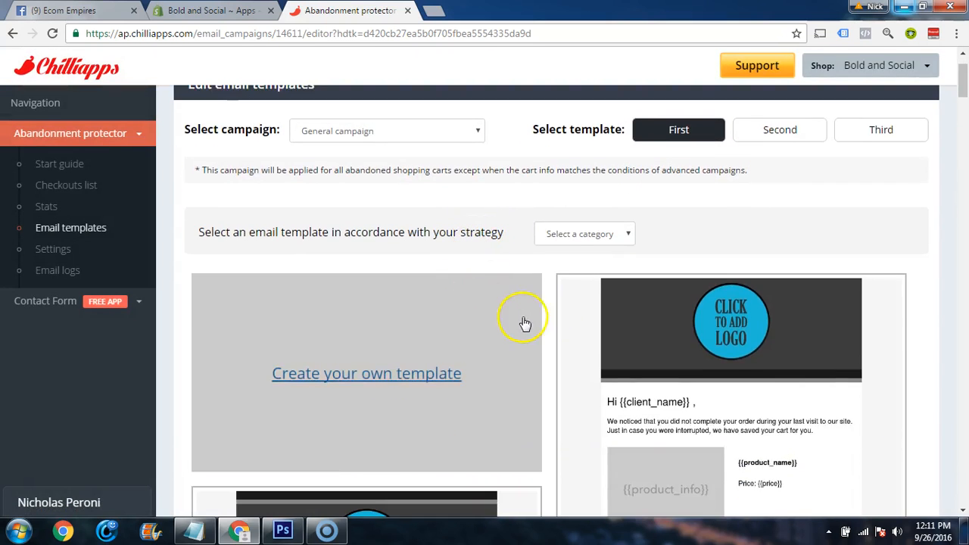
scroll(522, 320, "down", 4)
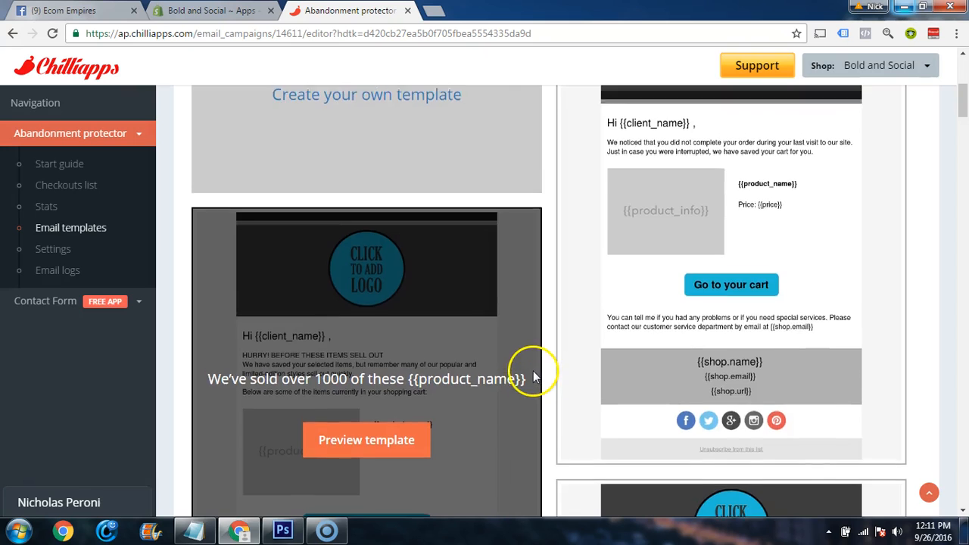
scroll(671, 377, "up", 2)
scroll(564, 333, "down", 10)
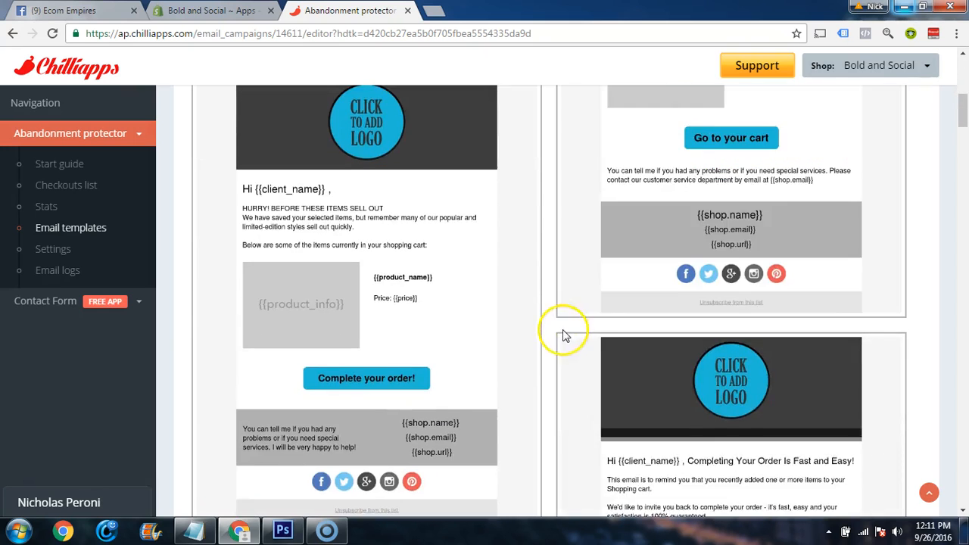
scroll(553, 348, "up", 2)
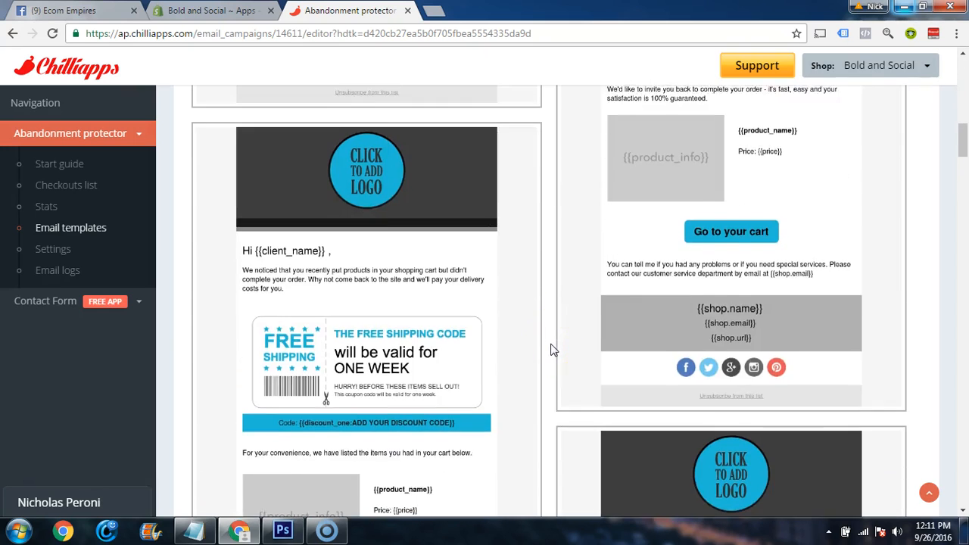
scroll(561, 350, "up", 2)
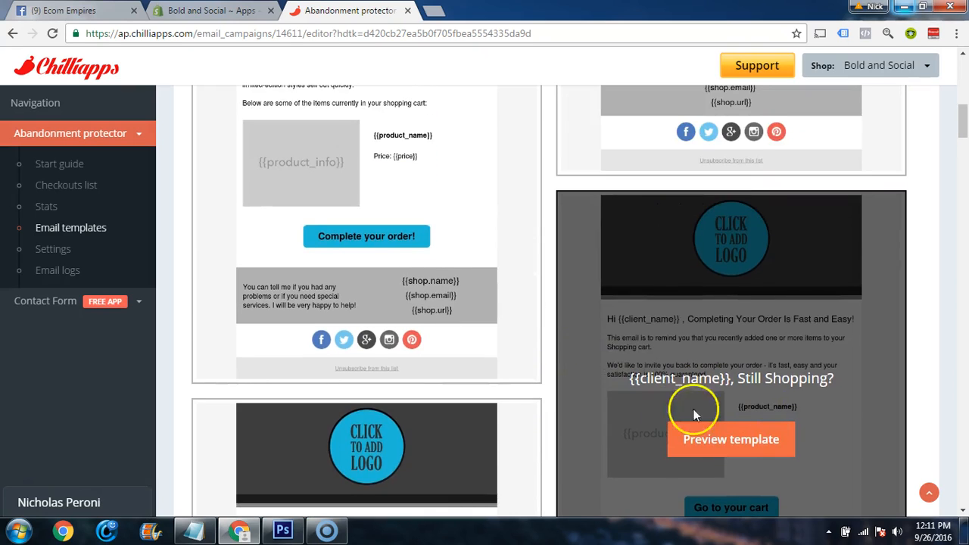
scroll(590, 436, "down", 3)
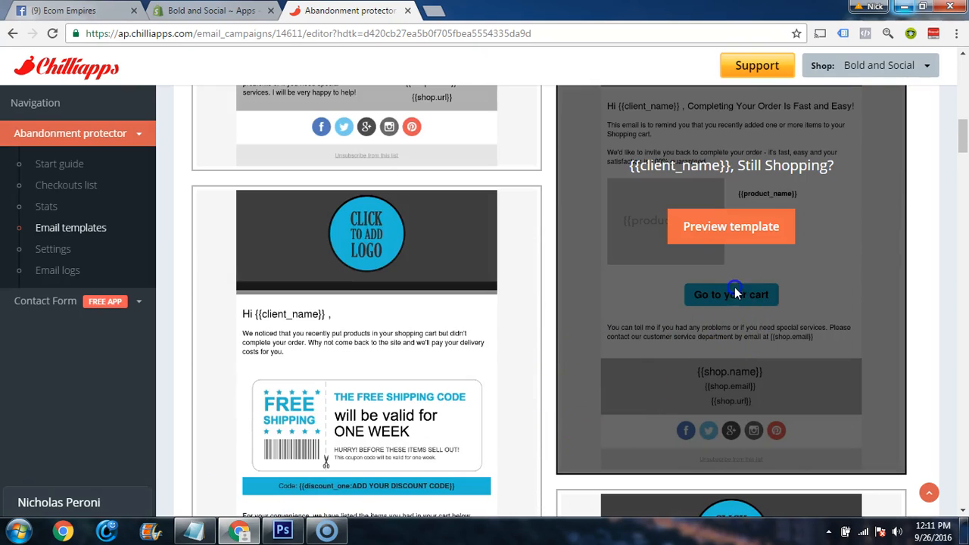
left_click(708, 227)
scroll(530, 280, "up", 2)
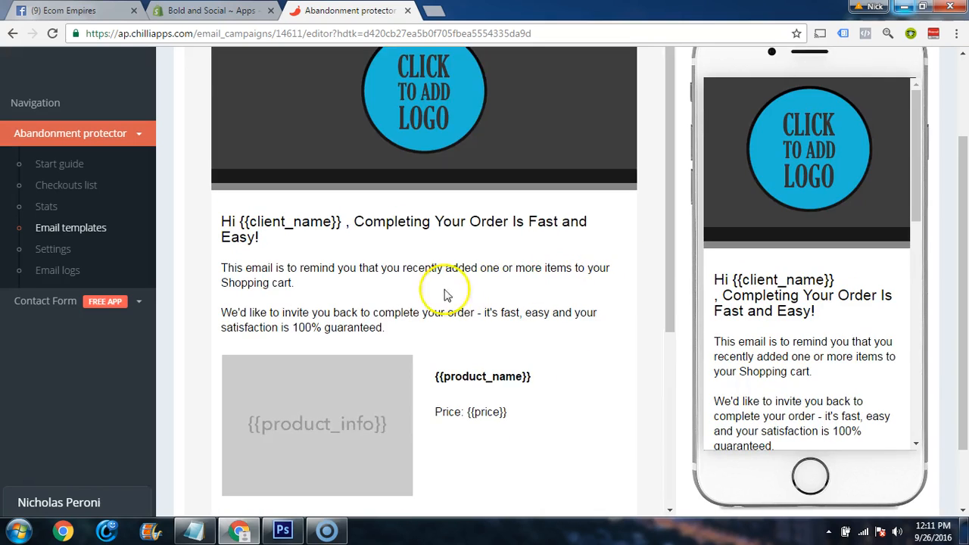
scroll(629, 237, "up", 2)
left_click(822, 115)
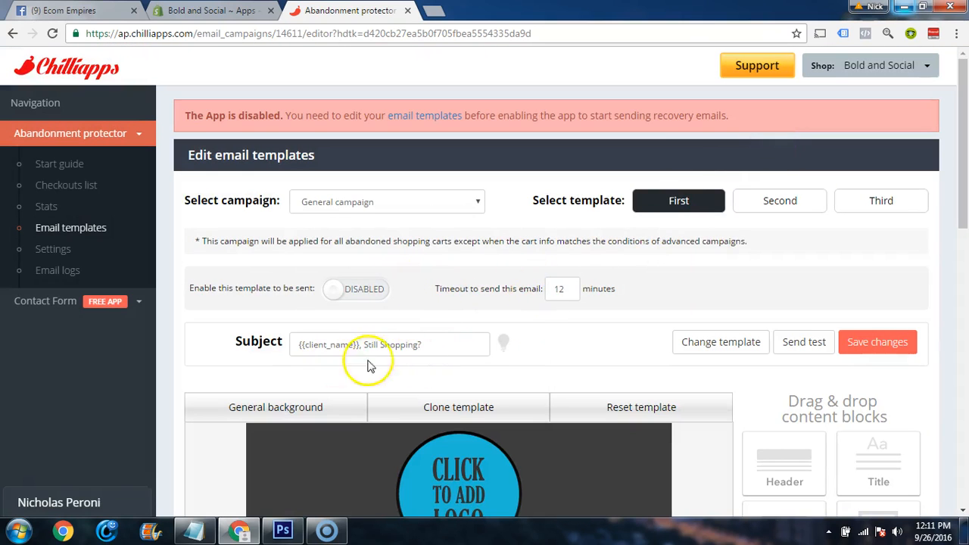
Check the first email's sending timeout in the template settings
scroll(595, 342, "down", 1)
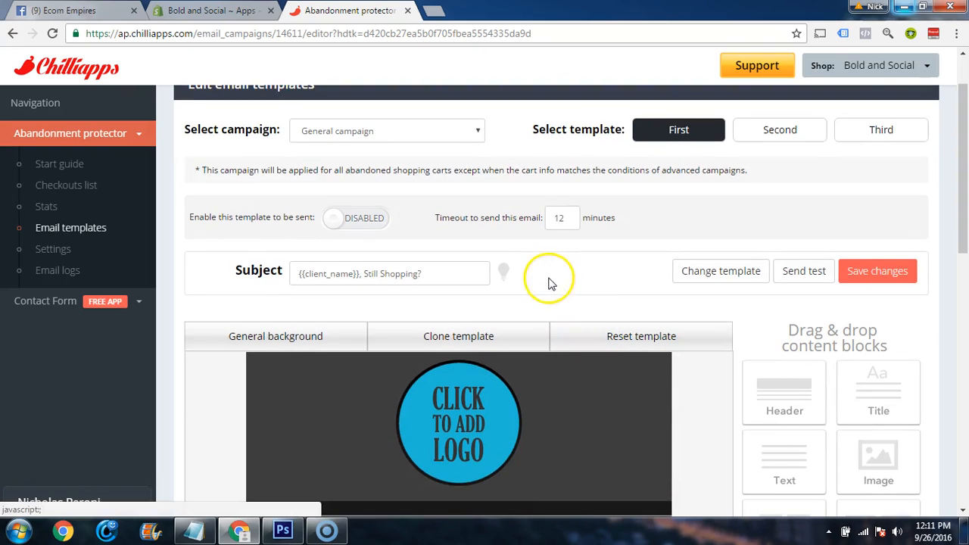
left_click(568, 218)
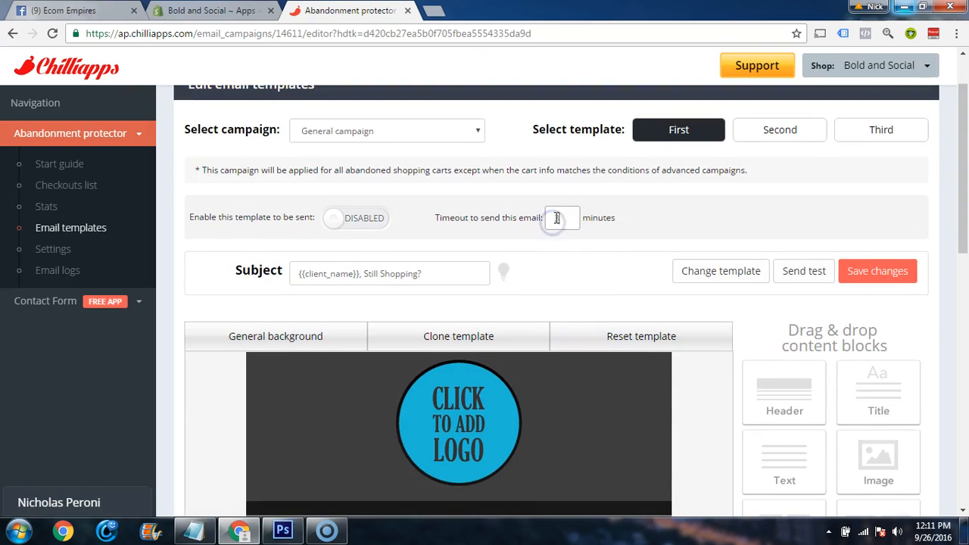
Try to clear the dark background behind the logo placeholder with the content editor's no-color background option and save
scroll(519, 281, "down", 2)
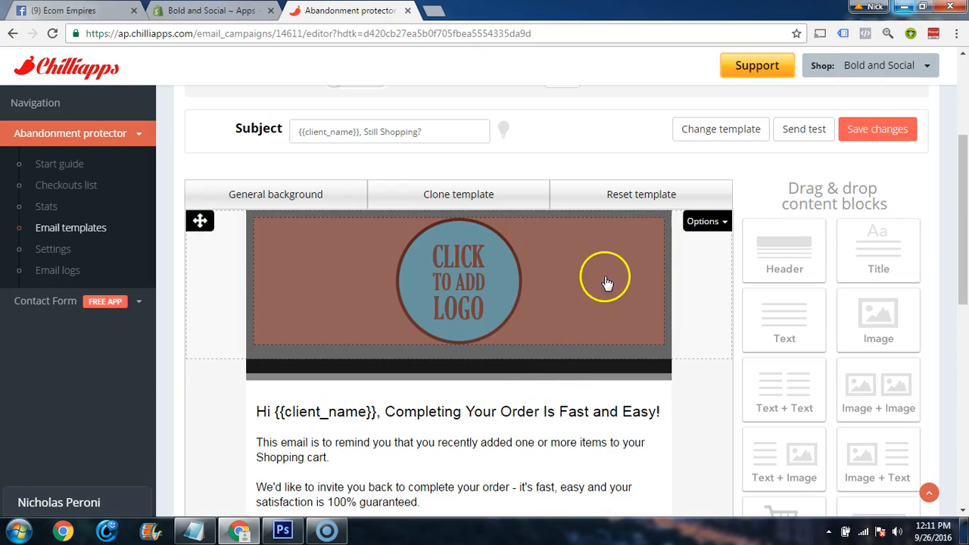
left_click(616, 251)
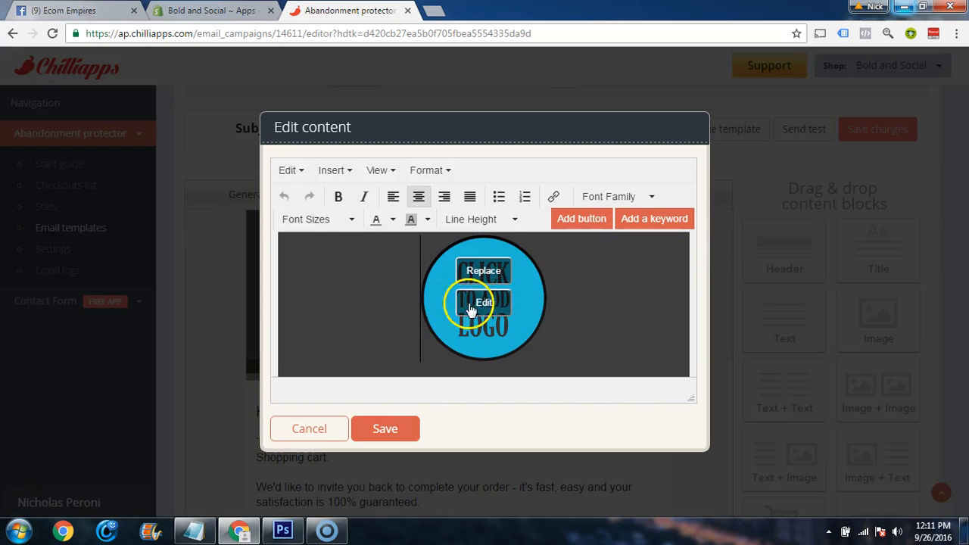
left_click(428, 219)
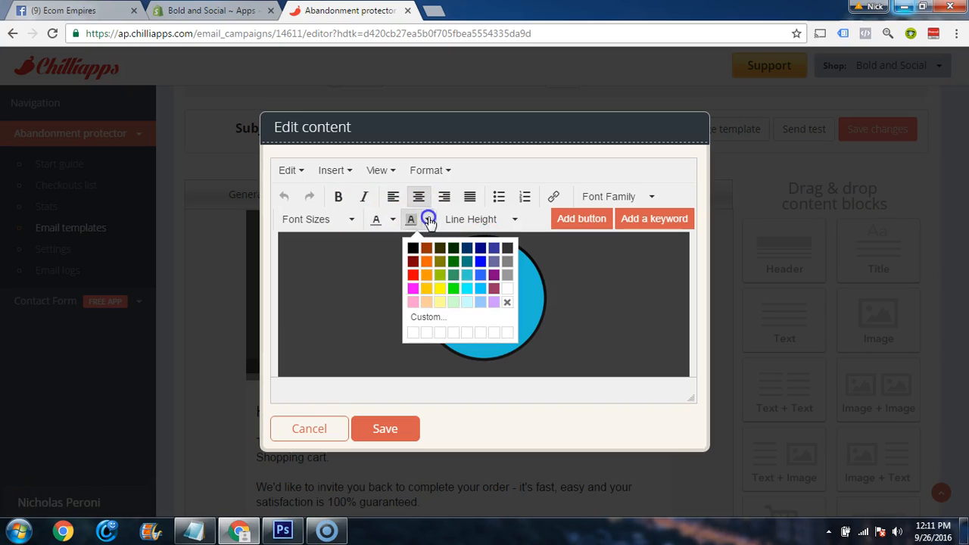
left_click(506, 302)
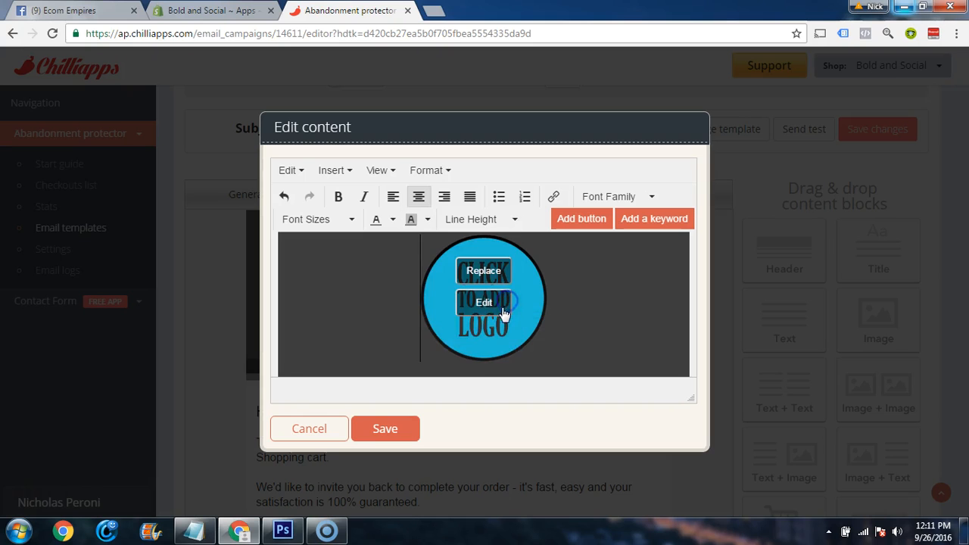
left_click(381, 429)
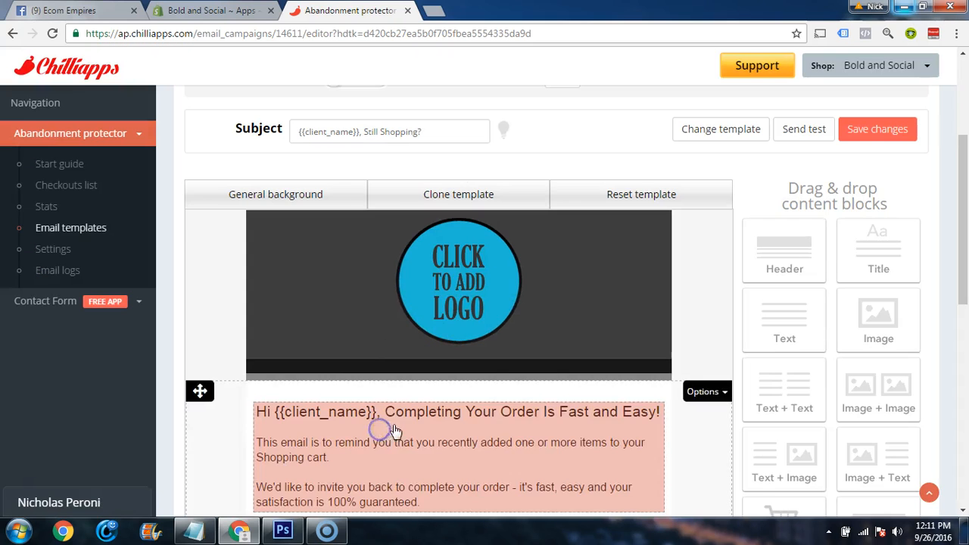
Set the logo block's content background to transparent and save the background settings
left_click(702, 223)
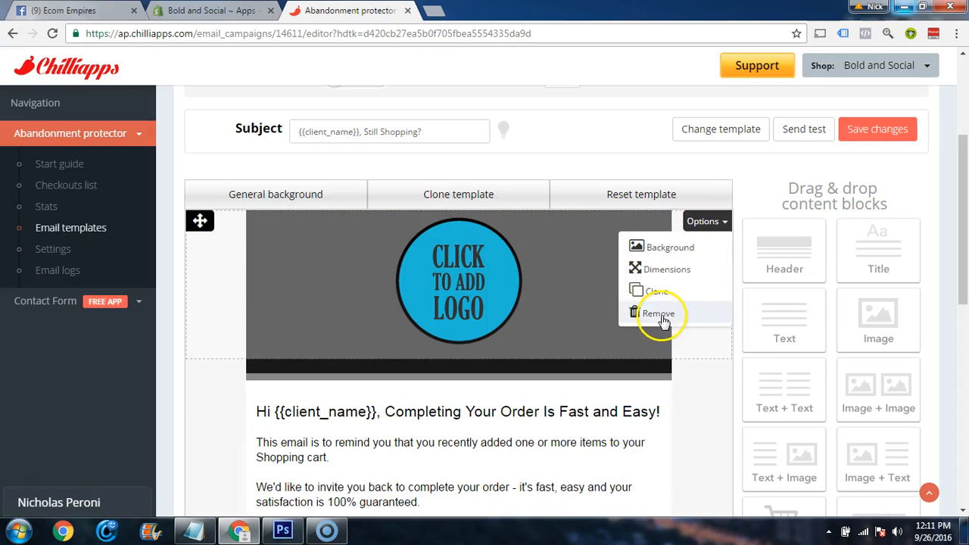
left_click(662, 249)
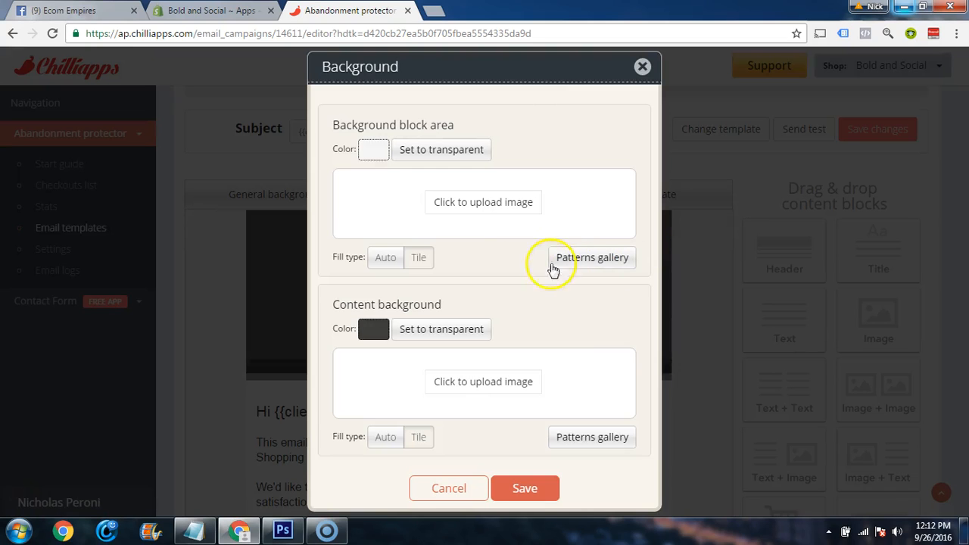
left_click(411, 333)
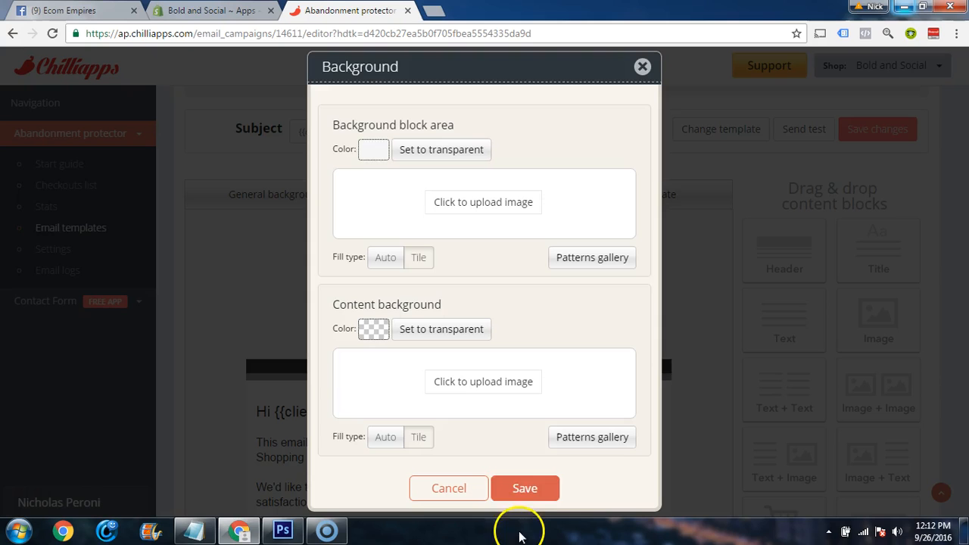
left_click(525, 488)
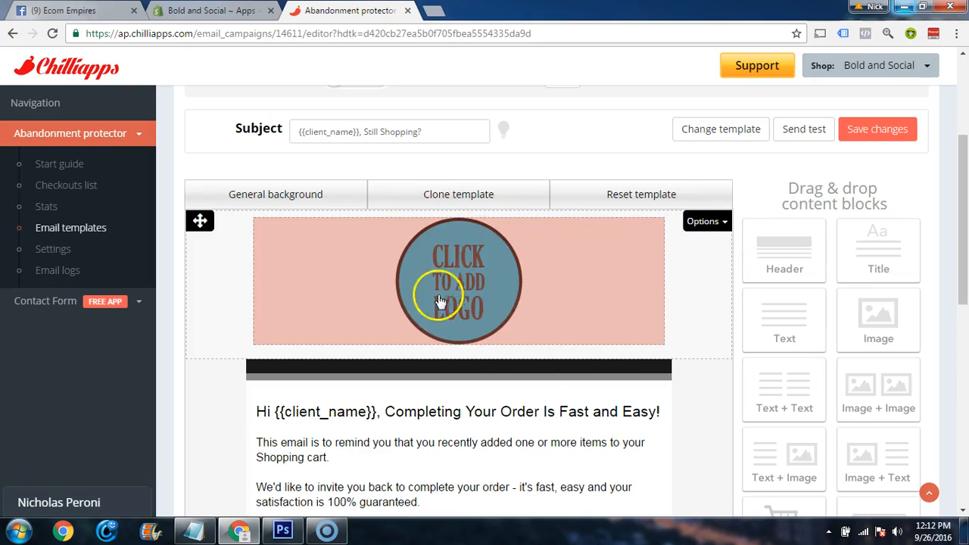
Replace the logo placeholder with the Bold & Social logo image and save the content block
left_click(502, 284)
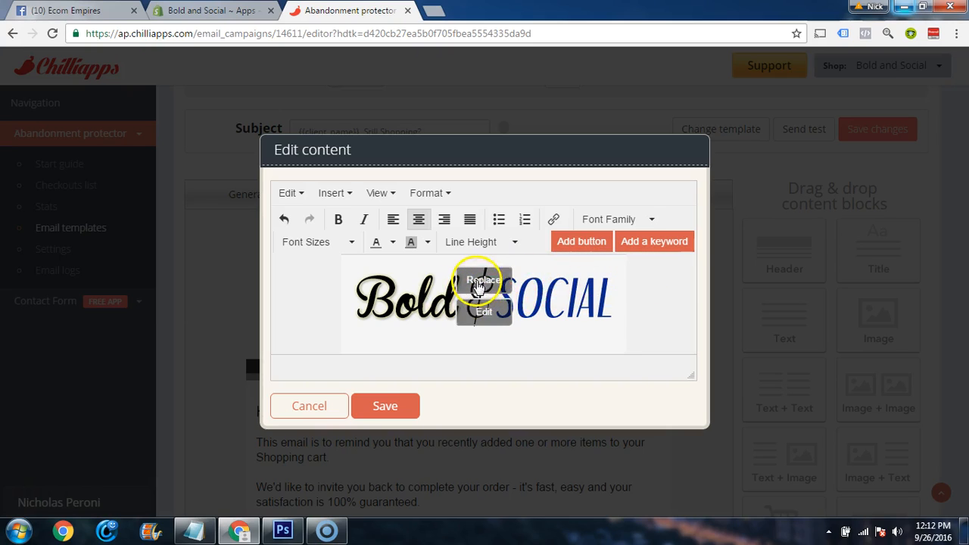
left_click(379, 403)
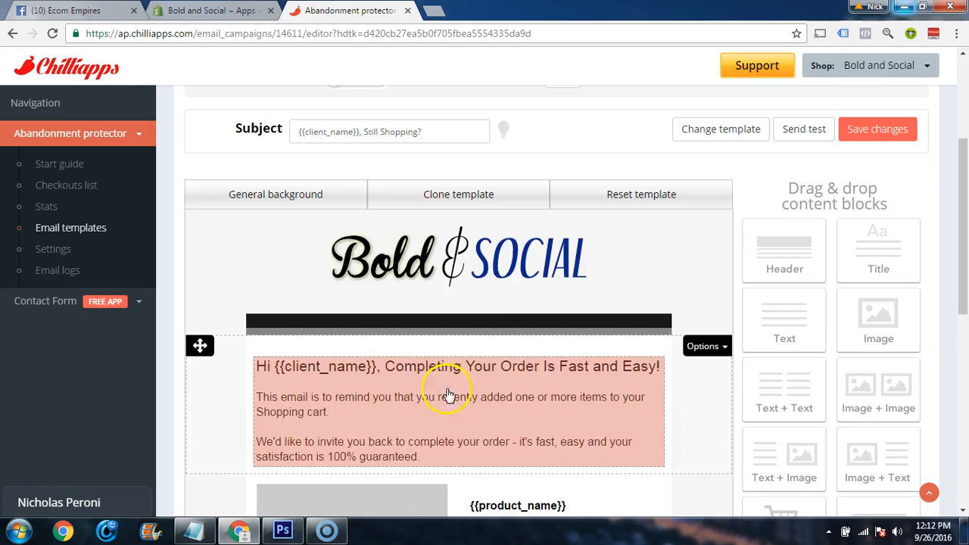
scroll(601, 333, "down", 3)
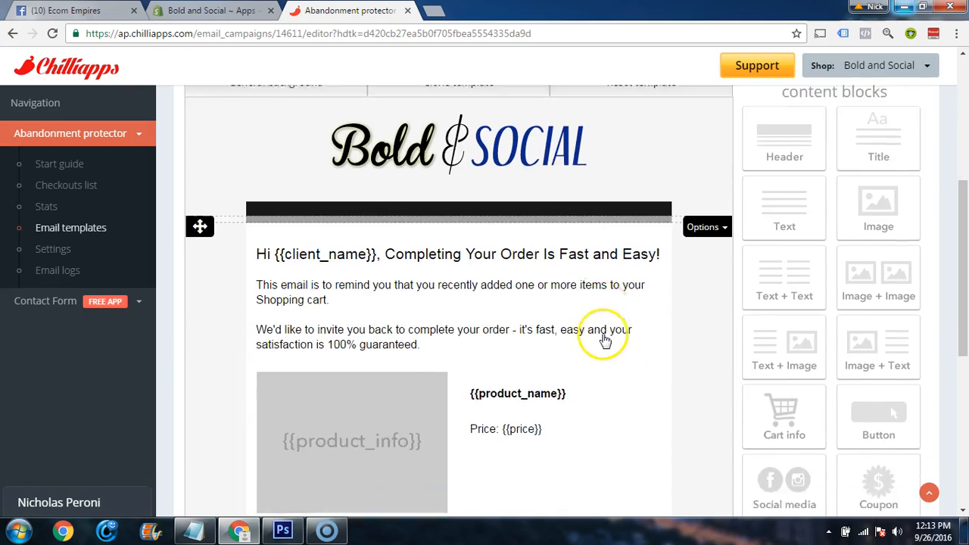
scroll(581, 321, "up", 1)
Shorten the main text block's heading to "Hi {{client_name}}," and set its font size to 14pt
scroll(580, 321, "down", 1)
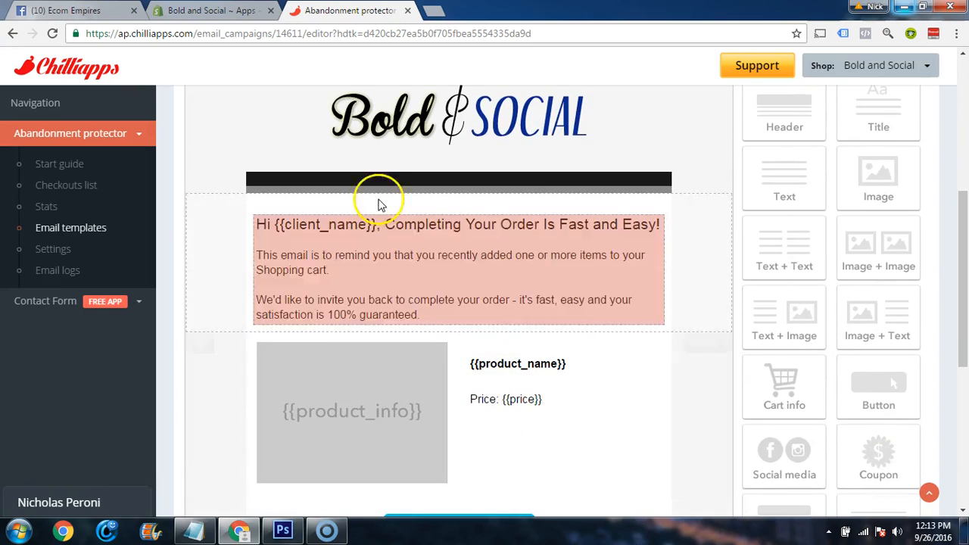
left_click(401, 282)
left_click(340, 277)
left_click_drag(423, 276, 286, 252)
key("BackSpace")
left_click(357, 237)
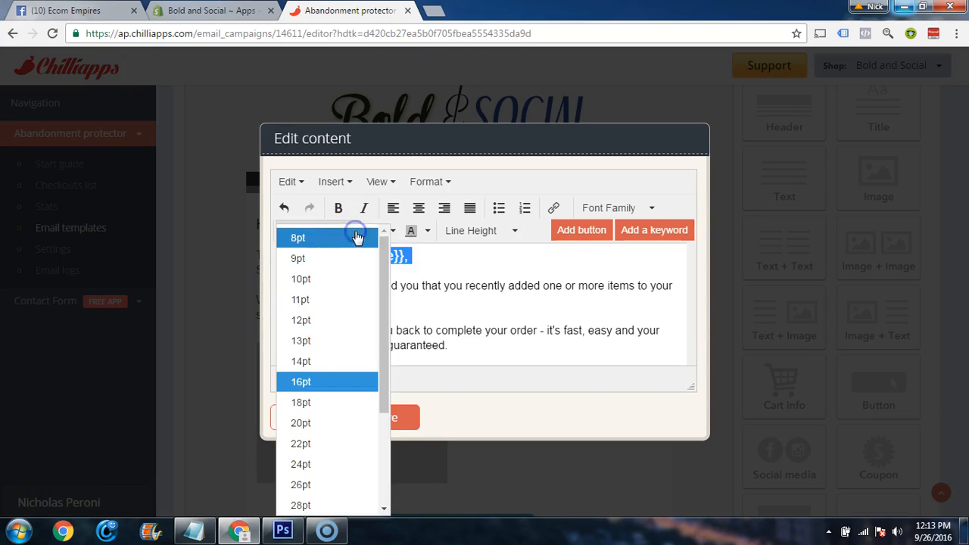
left_click(323, 359)
left_click(436, 271)
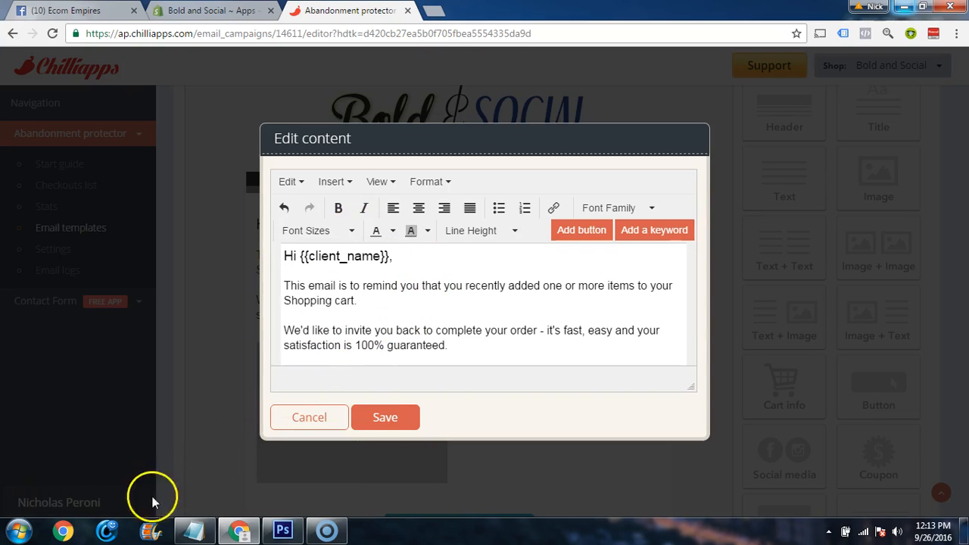
Copy the 30-minute email's message below the greeting from the Notepad draft and replace the two paragraphs under the email's greeting with it
left_click(195, 530)
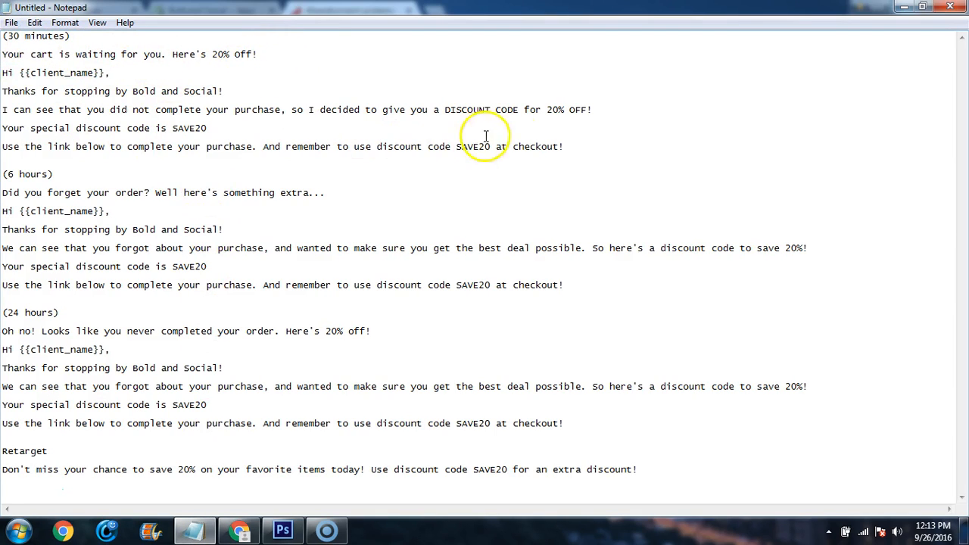
left_click_drag(568, 147, 7, 83)
key("ctrl+c")
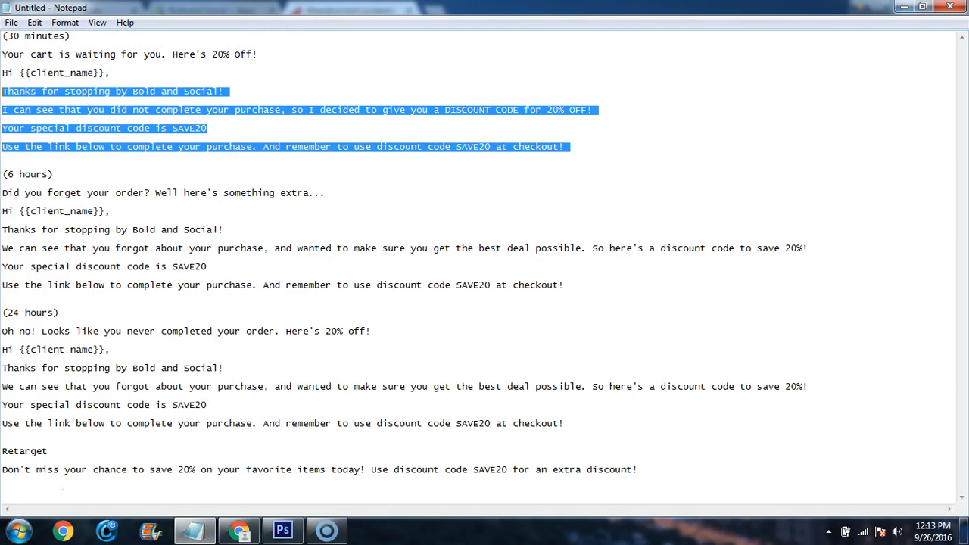
left_click(239, 529)
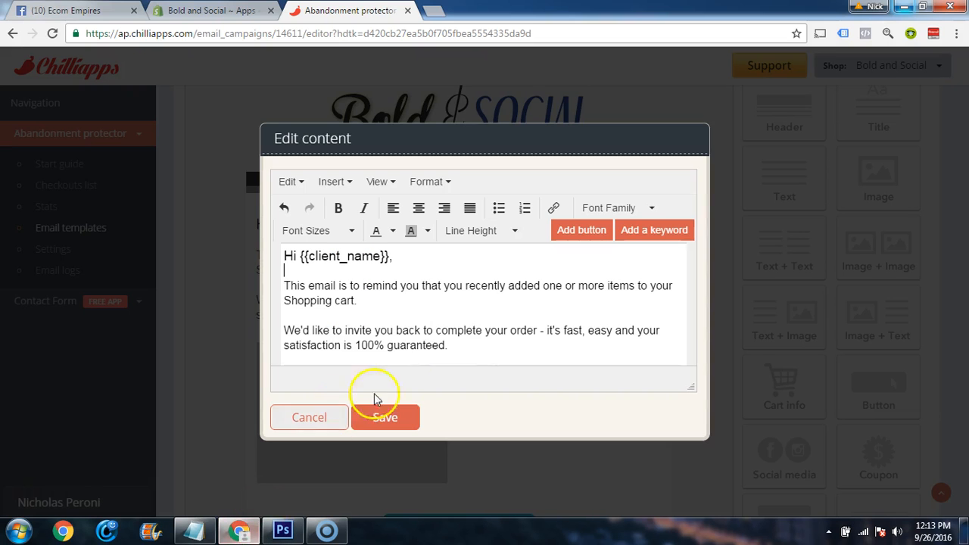
left_click_drag(470, 342, 278, 285)
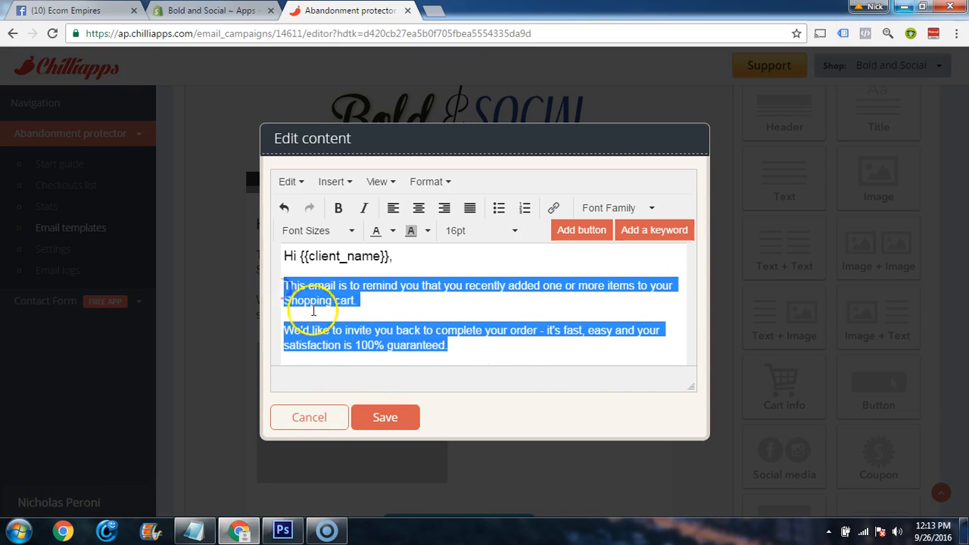
key("ctrl+v")
Make "20% OFF!" bold in the discount code sentence
left_click_drag(681, 330, 681, 302)
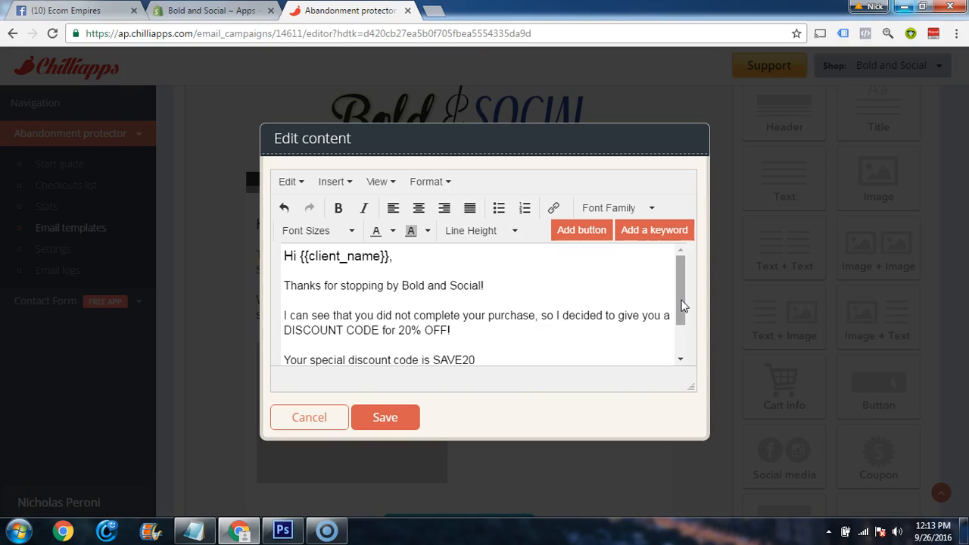
mouse_move(683, 262)
left_mouse_down()
mouse_move(689, 294)
mouse_move(674, 264)
mouse_move(687, 295)
mouse_move(674, 282)
mouse_move(678, 299)
mouse_move(675, 283)
mouse_move(679, 264)
mouse_move(687, 312)
mouse_move(681, 260)
mouse_move(688, 298)
mouse_move(682, 272)
left_mouse_up()
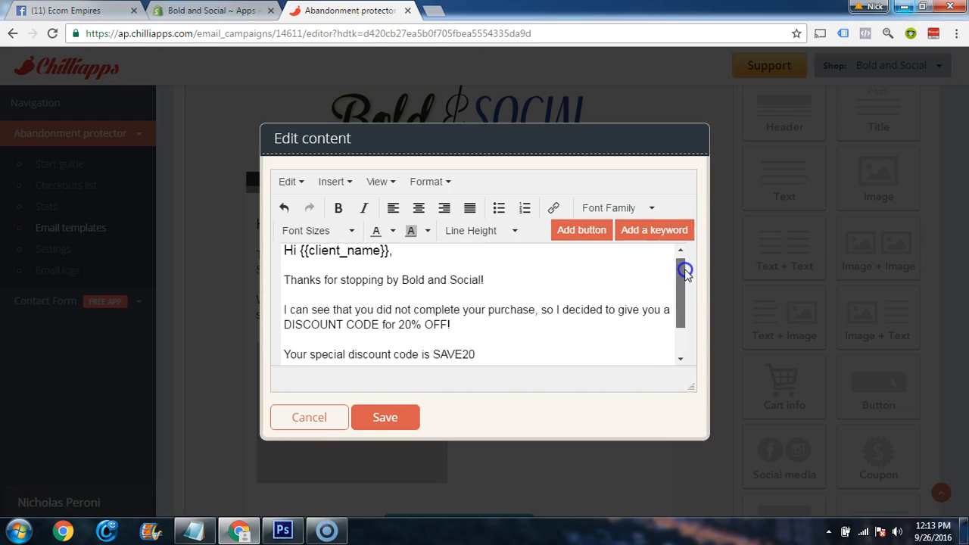
left_click_drag(684, 269, 684, 280)
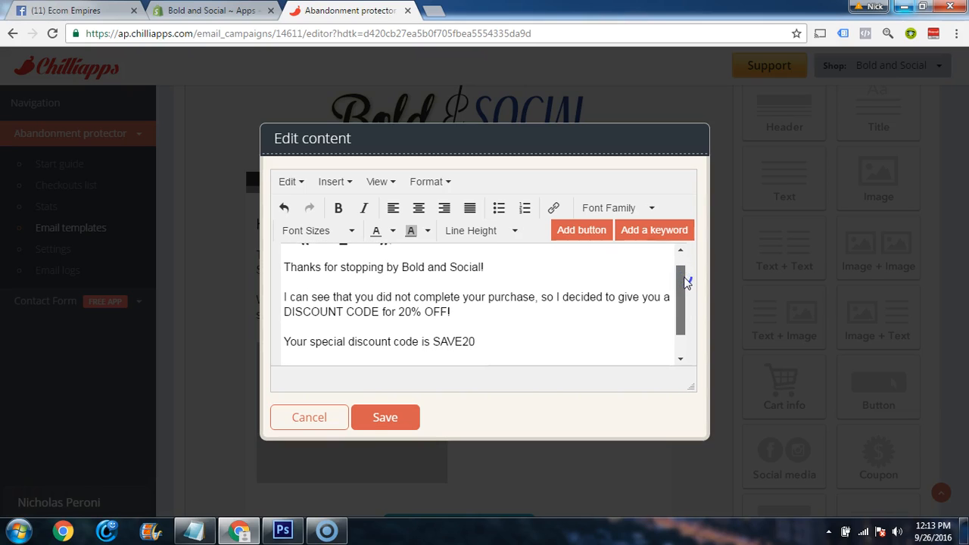
left_click_drag(686, 281, 685, 285)
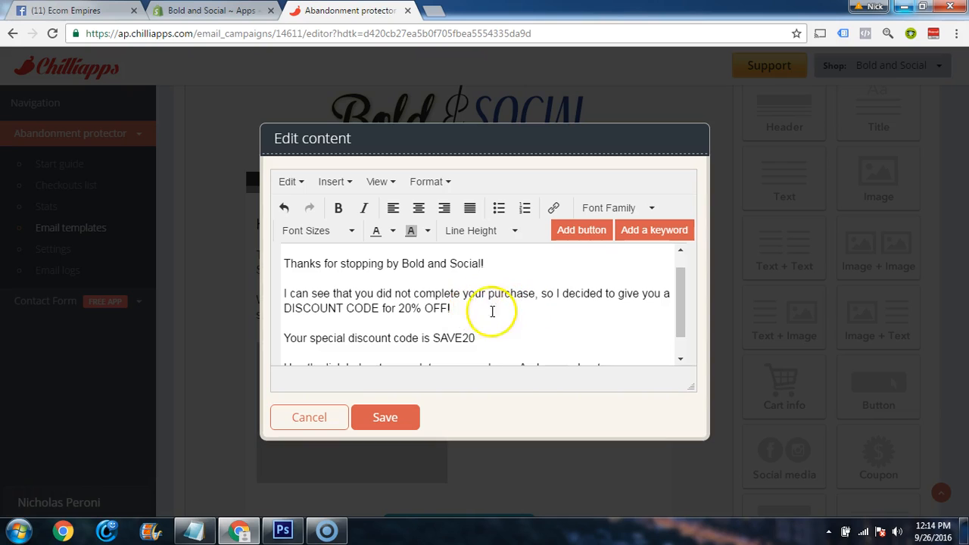
left_click_drag(455, 308, 397, 309)
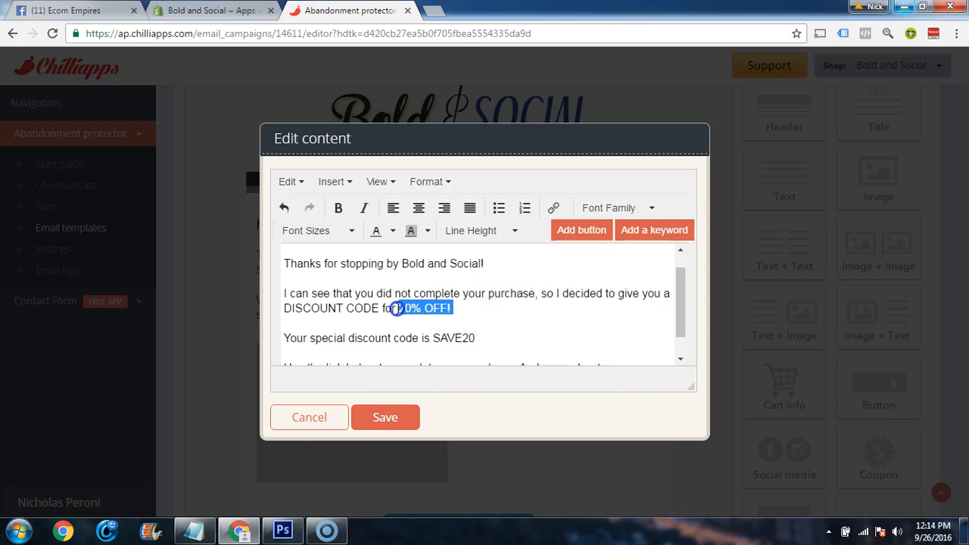
left_click(339, 208)
left_click(489, 310)
Format the line "Your special discount code is SAVE20" in bold blue text
left_click_drag(477, 338, 286, 339)
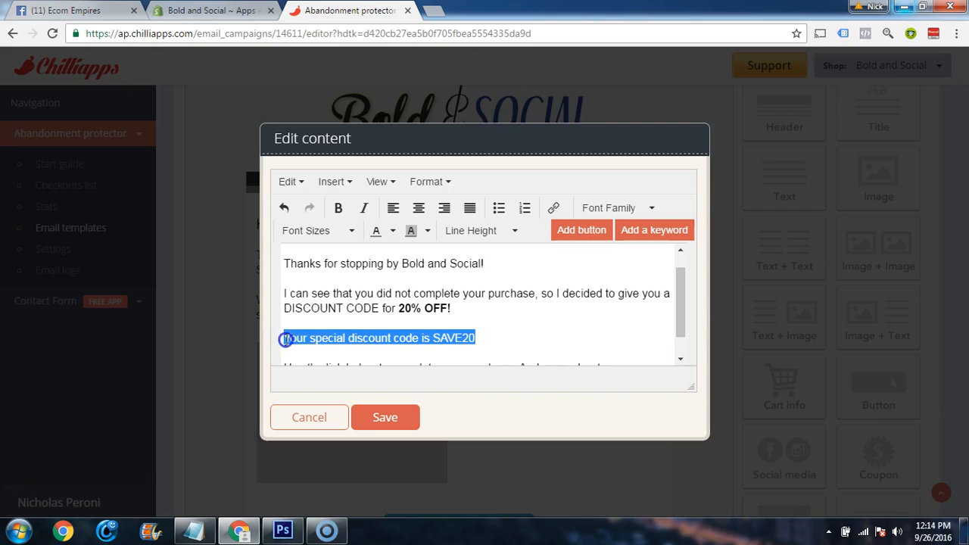
left_click(338, 208)
left_click(392, 235)
left_click(444, 277)
left_click(503, 318)
Make "And remember to use discount code SAVE20 at checkout!" bold and save the text block
scroll(515, 317, "down", 1)
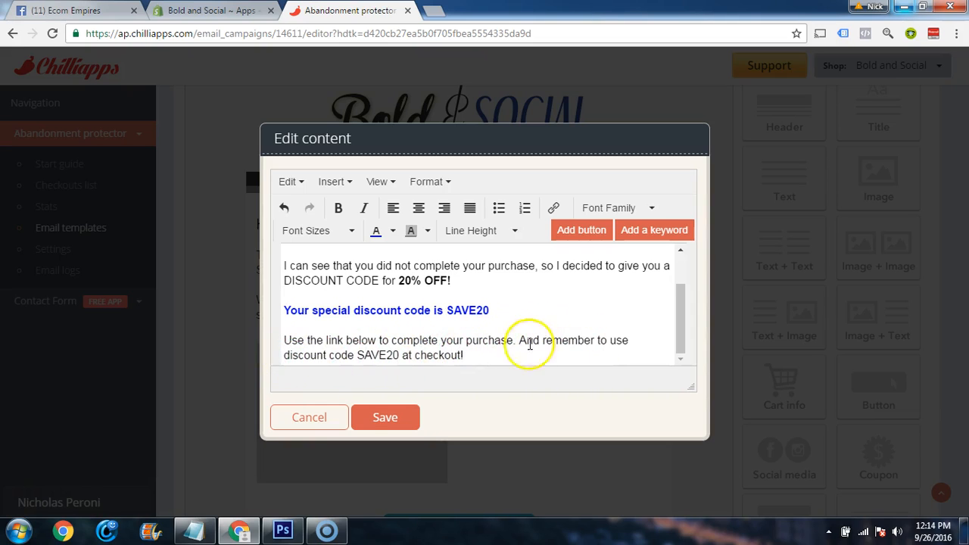
left_click_drag(492, 353, 524, 342)
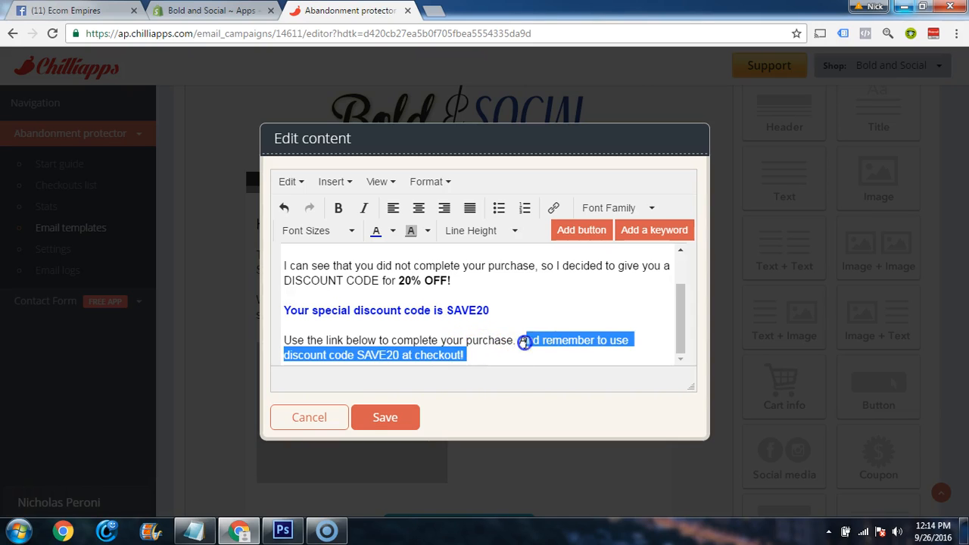
left_click(339, 208)
left_click(521, 315)
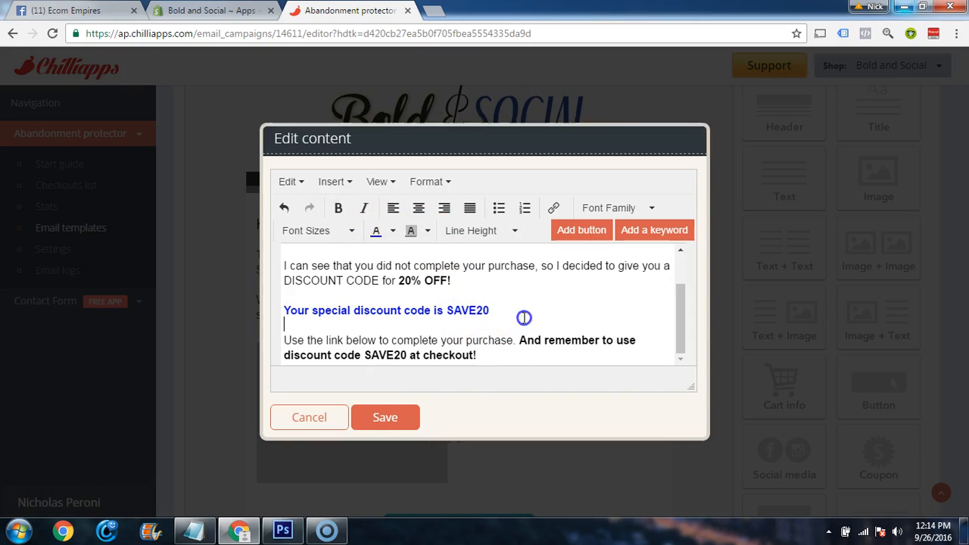
left_click(399, 417)
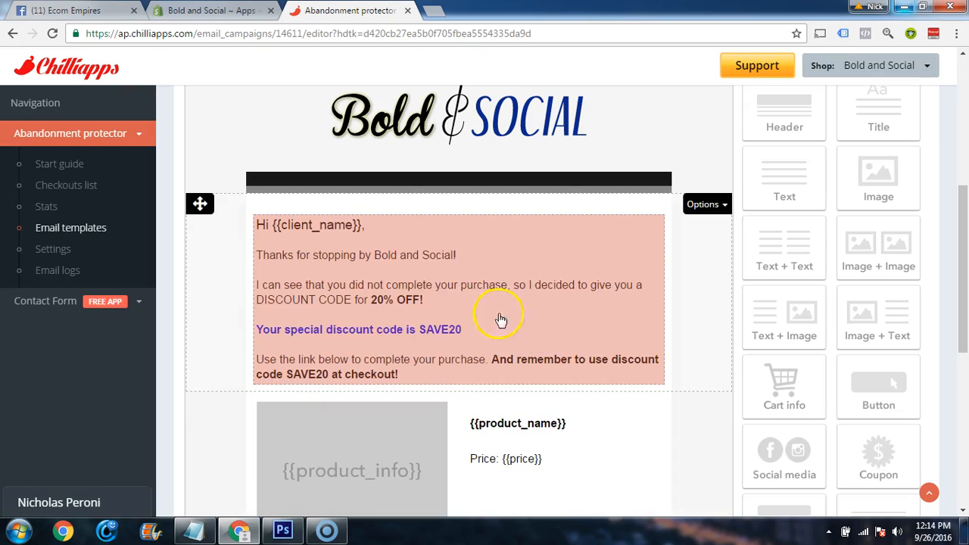
Change the "Go to your cart" button's text to "Click Here To Save 20% Today!"
scroll(697, 321, "down", 2)
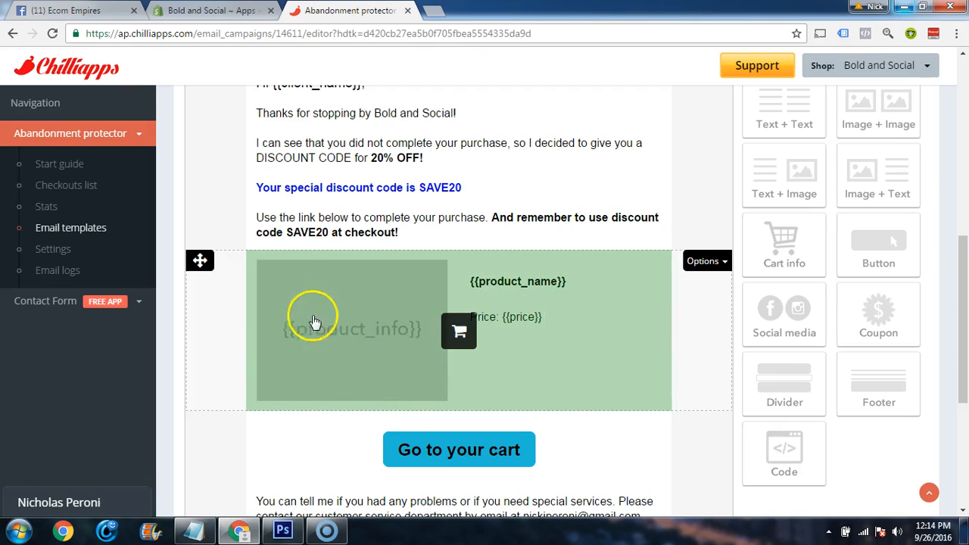
scroll(409, 280, "down", 1)
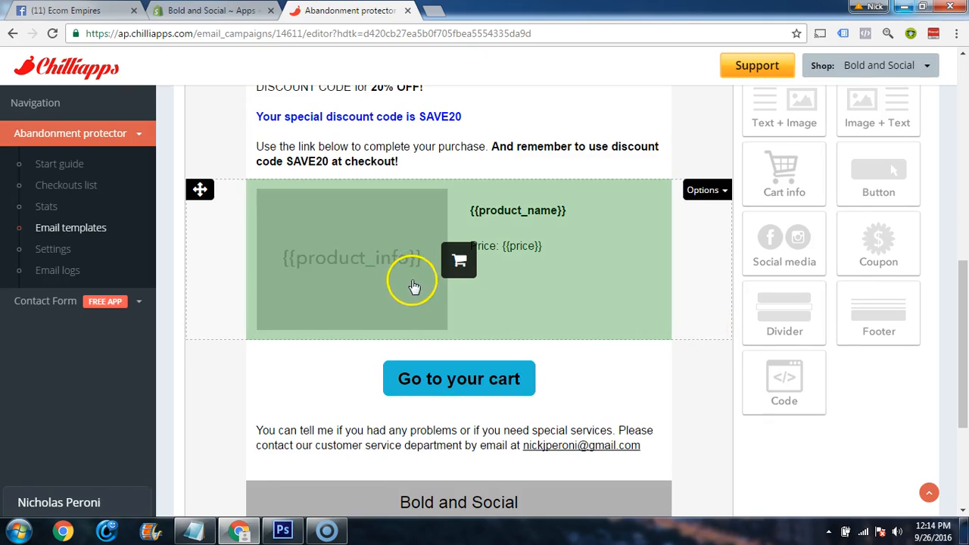
scroll(414, 286, "down", 1)
left_click(460, 307)
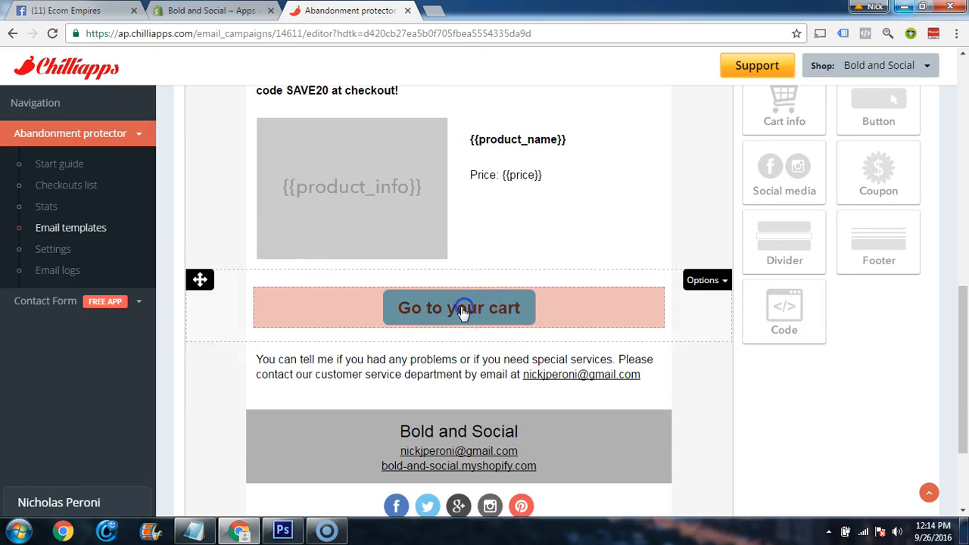
left_click(521, 300)
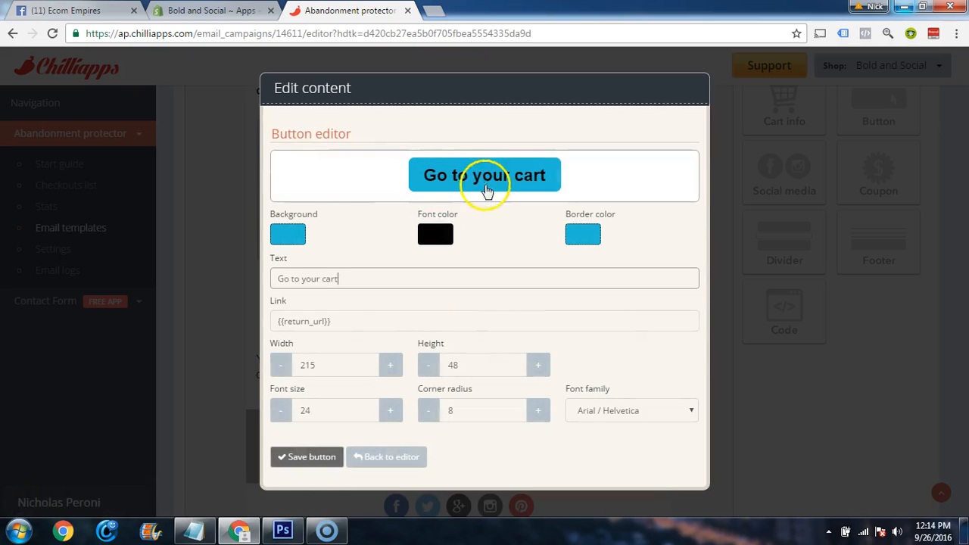
left_click(362, 280)
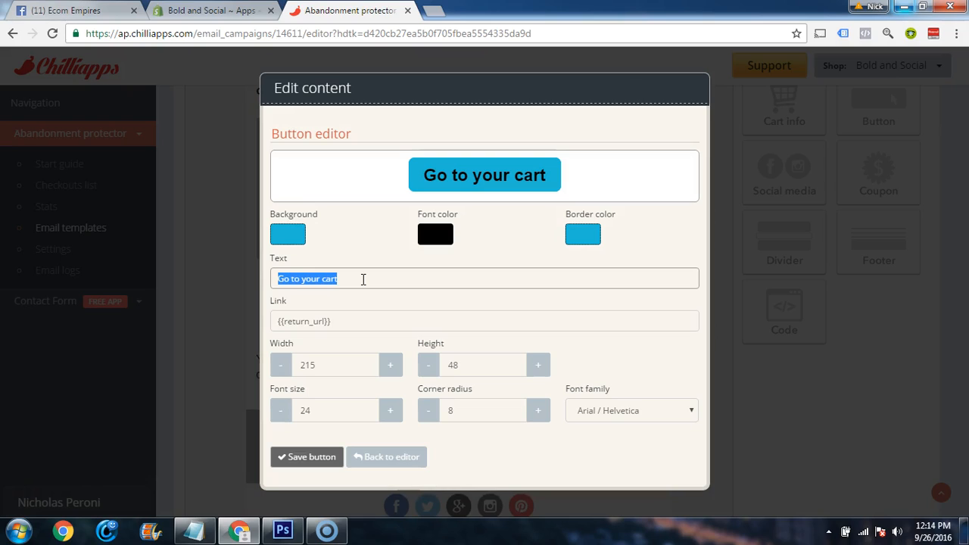
type("Click Here To Save ")
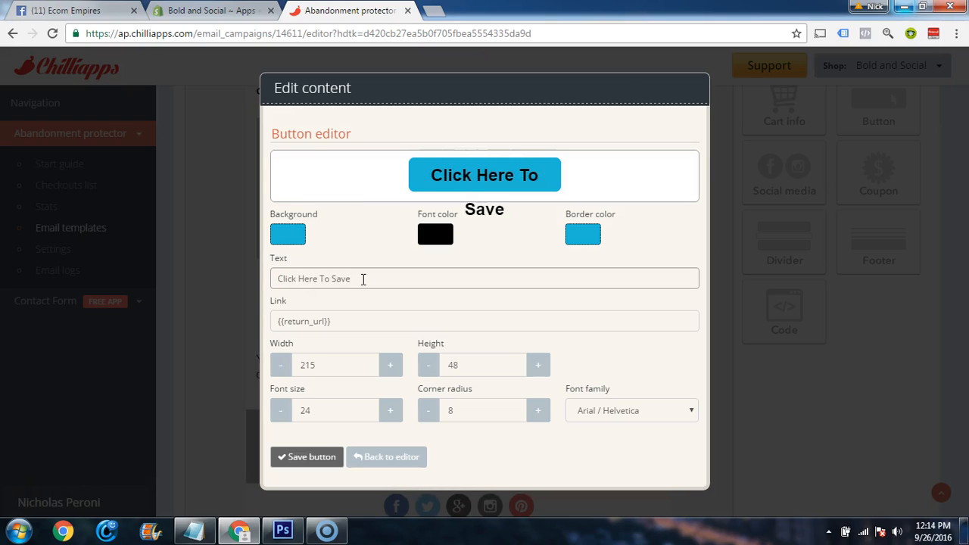
type("20% Today!")
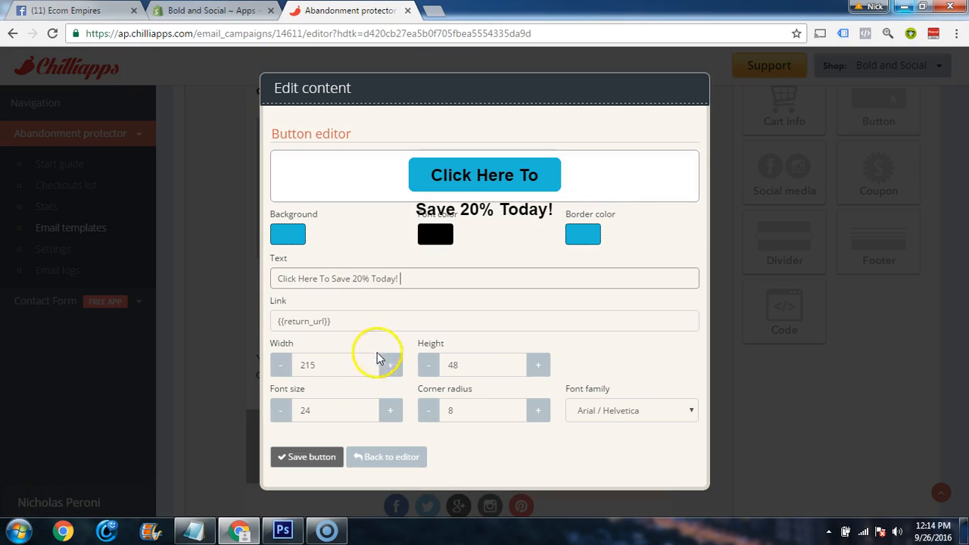
Reduce the button's font size to 16 and widen the button to 261
left_click(281, 411)
left_click(281, 410)
left_click(281, 411)
left_click(281, 411)
left_click(280, 410)
left_click(281, 410)
left_click(281, 410)
left_click(280, 410)
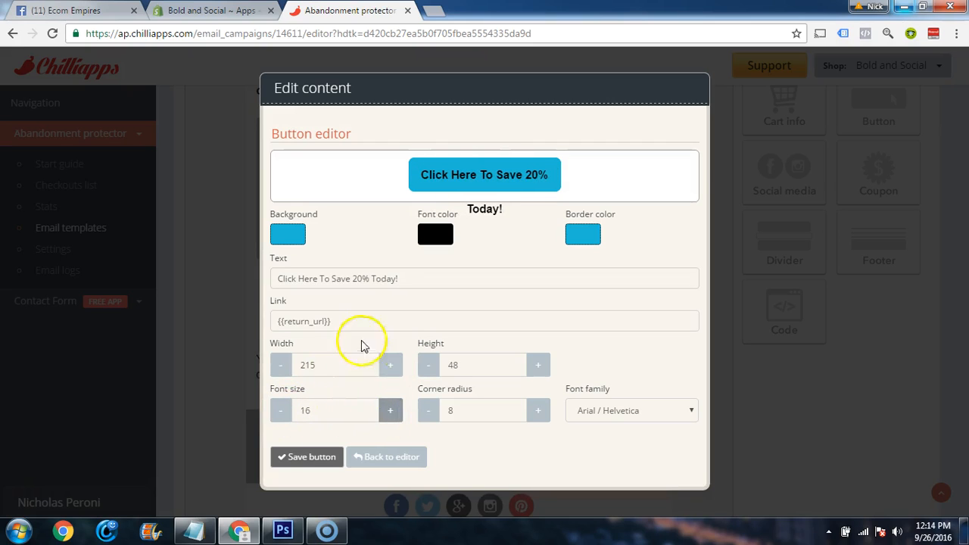
left_click(391, 367)
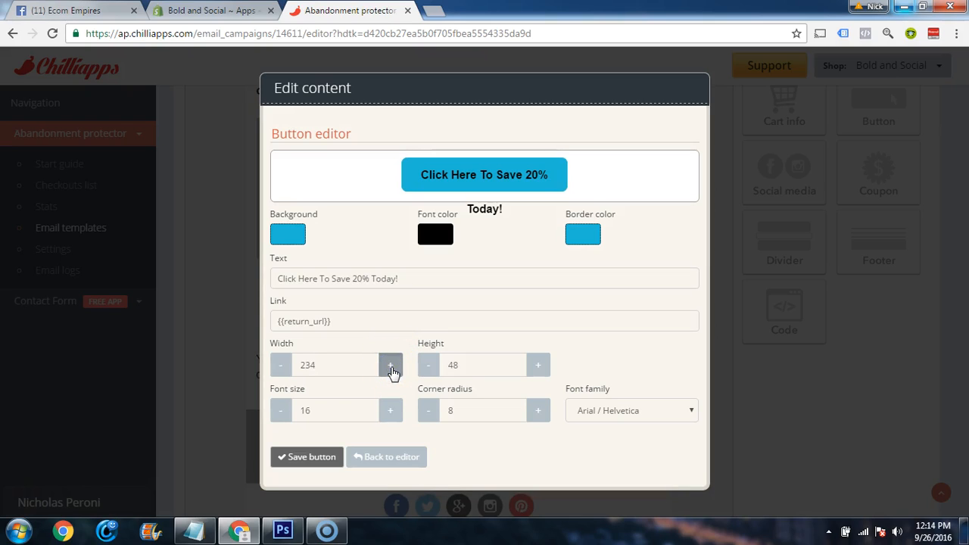
left_click(390, 366)
left_click(390, 367)
left_click(391, 366)
left_click(391, 367)
left_click(391, 366)
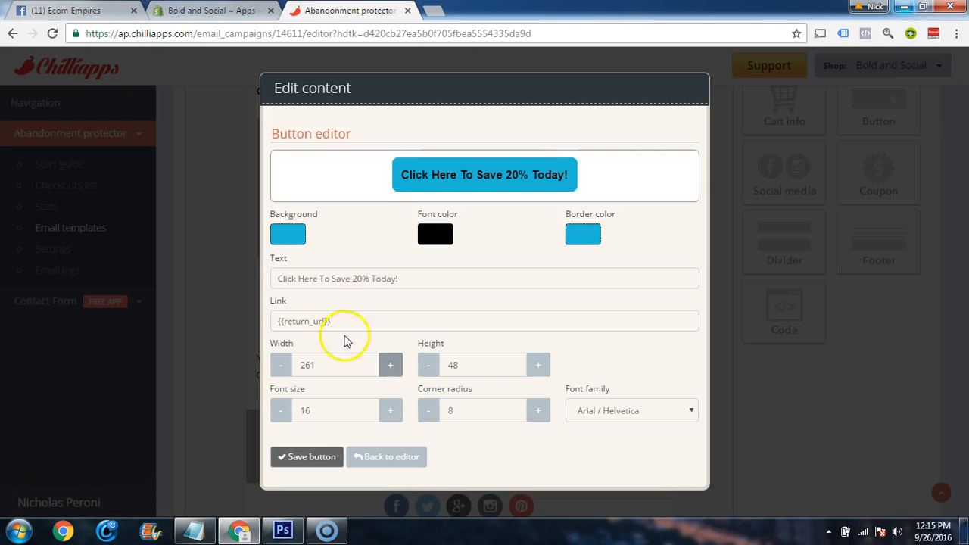
Set the button's font color to white (#ffffff) and its font size to 18
left_click(441, 236)
left_click_drag(457, 301, 414, 246)
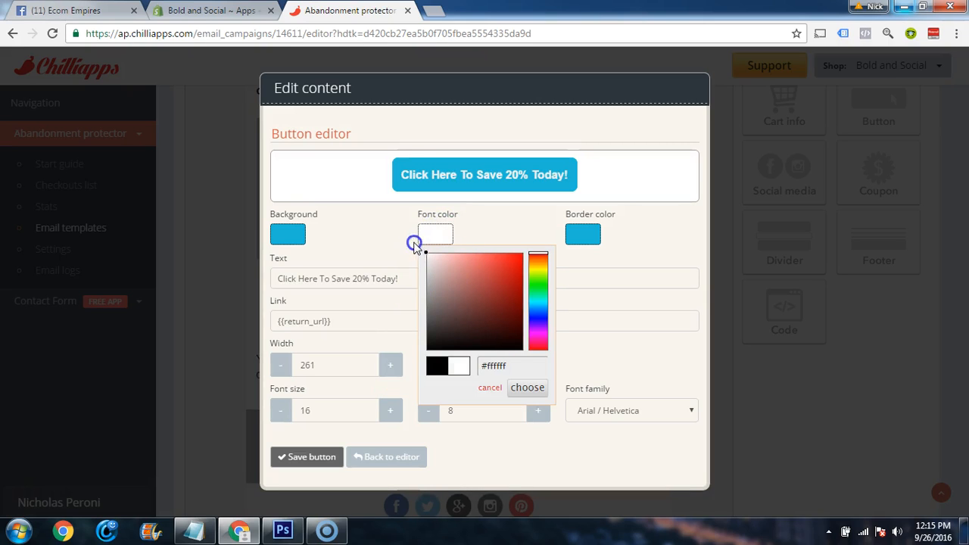
left_click(389, 413)
left_click(389, 413)
Set the button's width to 300 and save the button and its content block
left_click(386, 366)
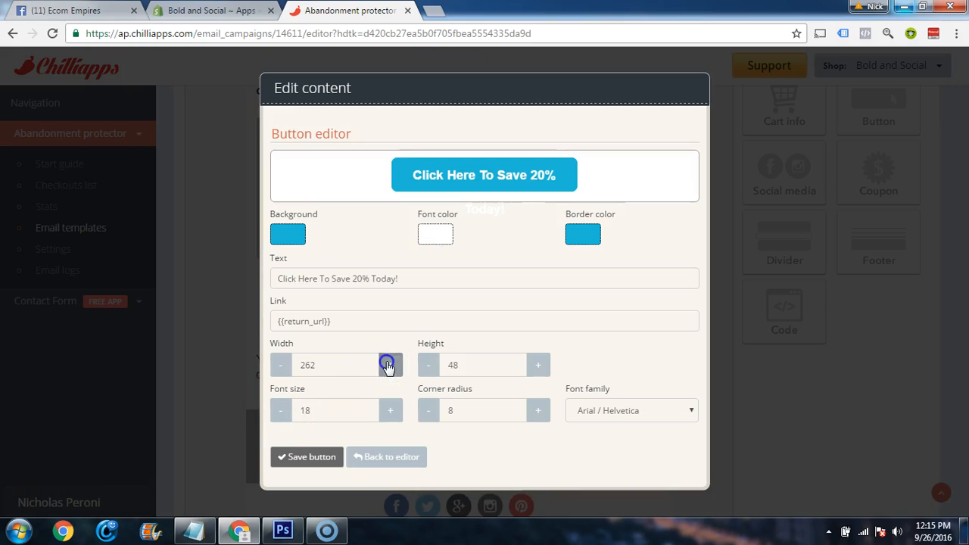
left_click_drag(345, 364, 290, 368)
type("300")
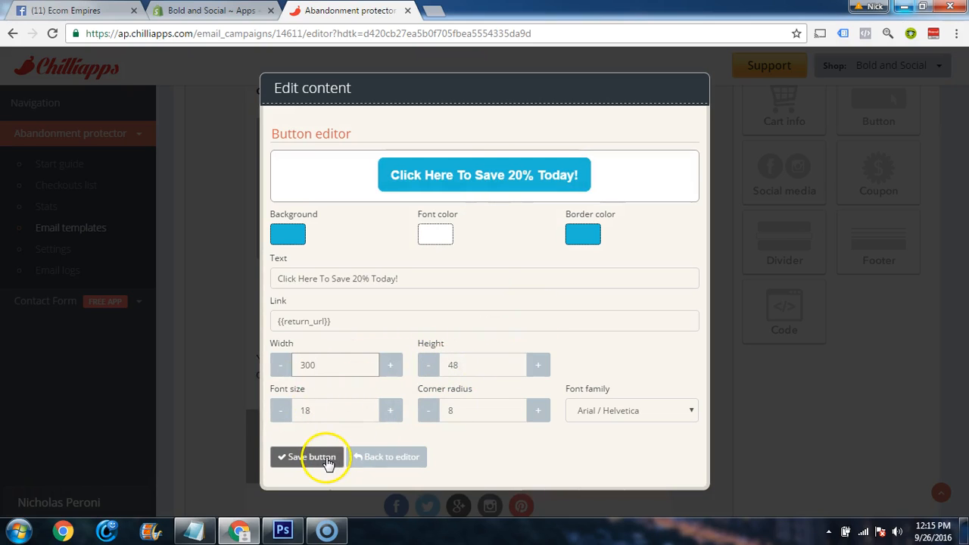
left_click(328, 458)
left_click(385, 385)
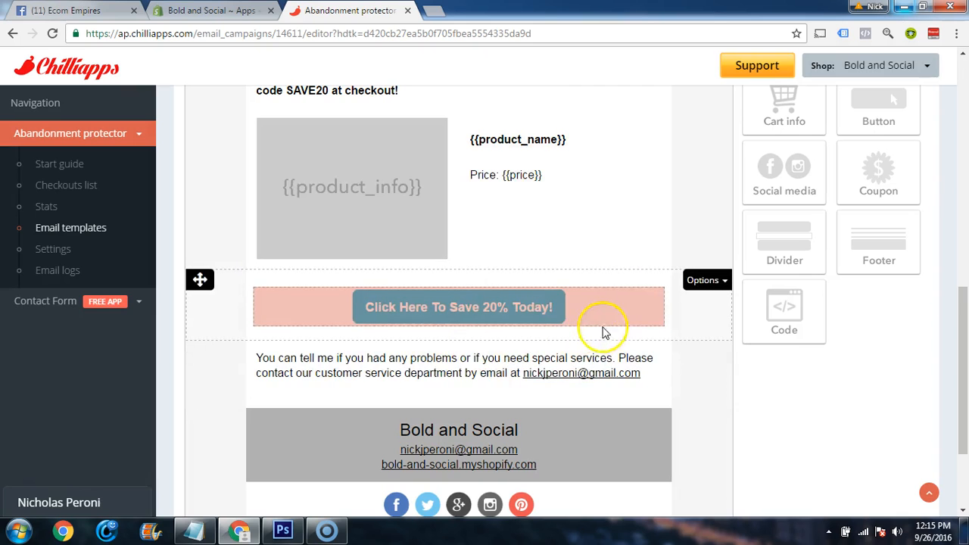
scroll(603, 333, "up", 3)
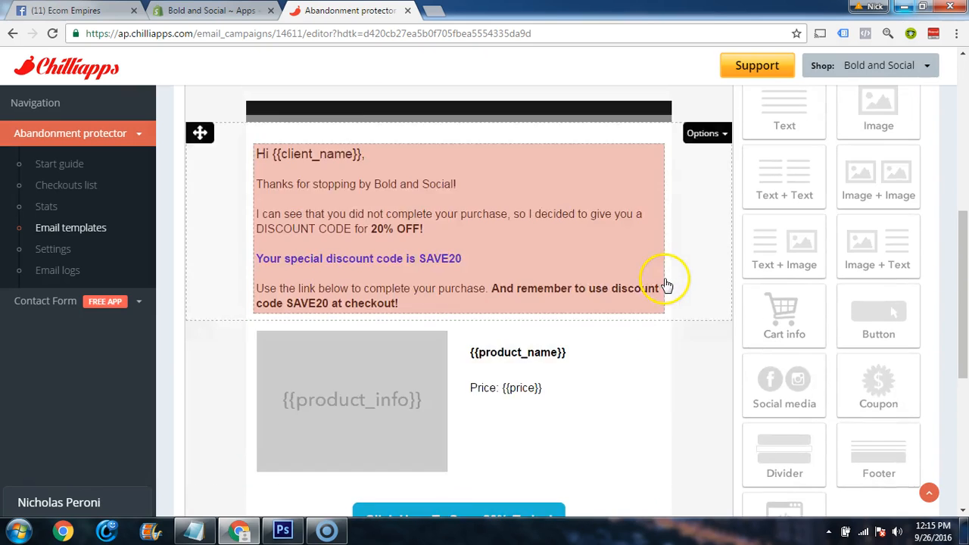
scroll(666, 286, "up", 4)
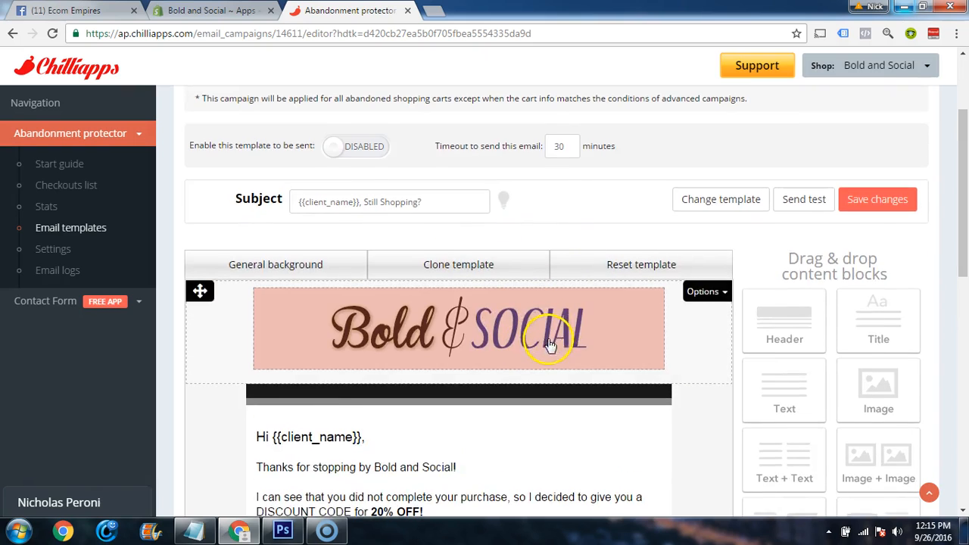
scroll(548, 344, "down", 10)
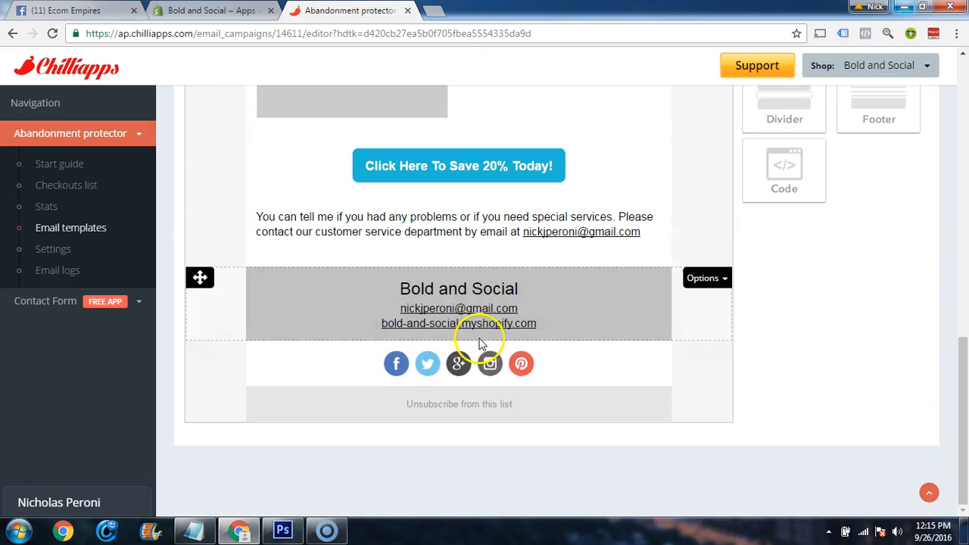
scroll(479, 343, "up", 1)
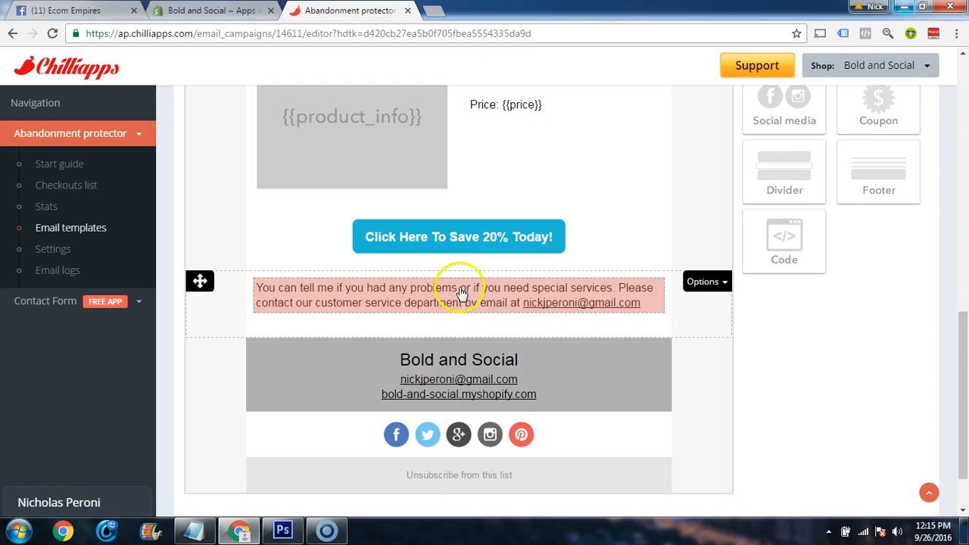
left_click(497, 285)
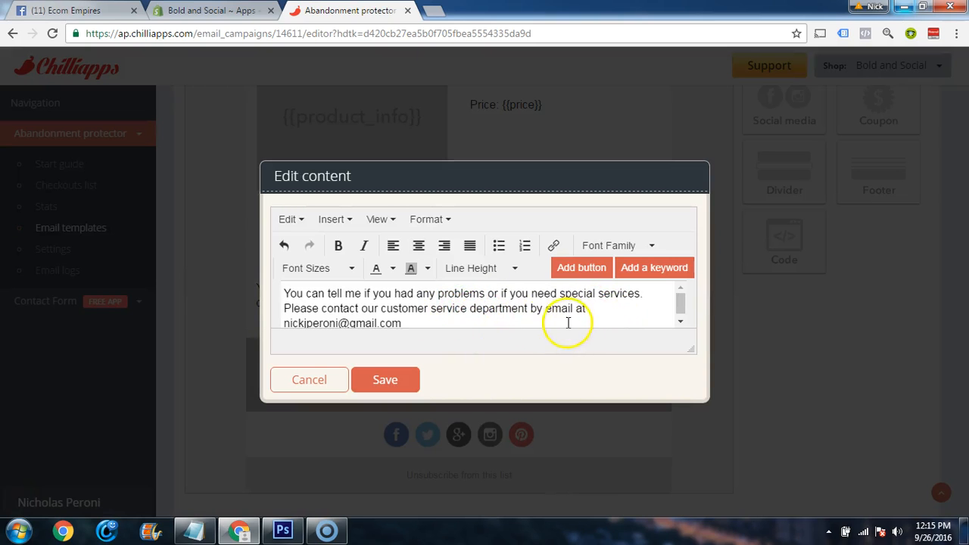
key("ctrl+a")
type("Plea")
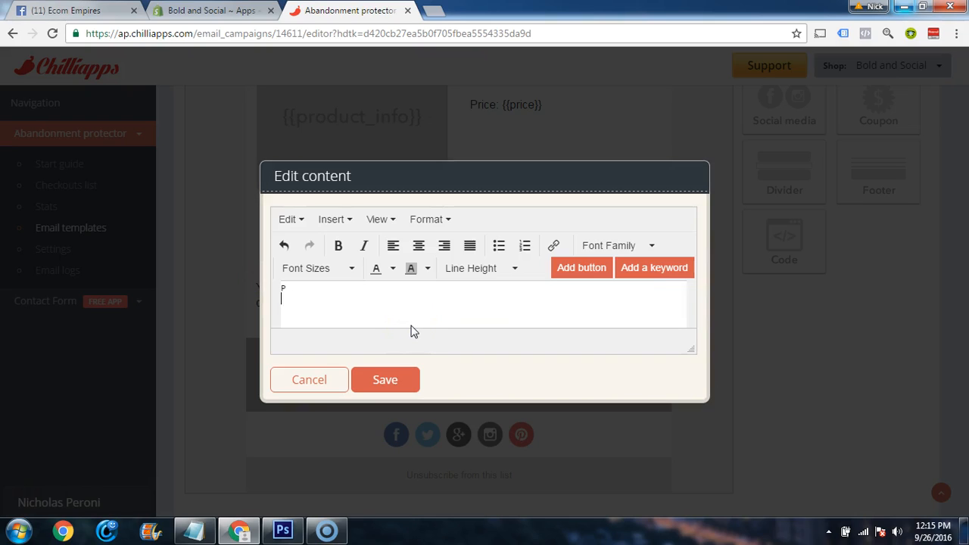
key("ctrl+z")
key("ctrl+z")
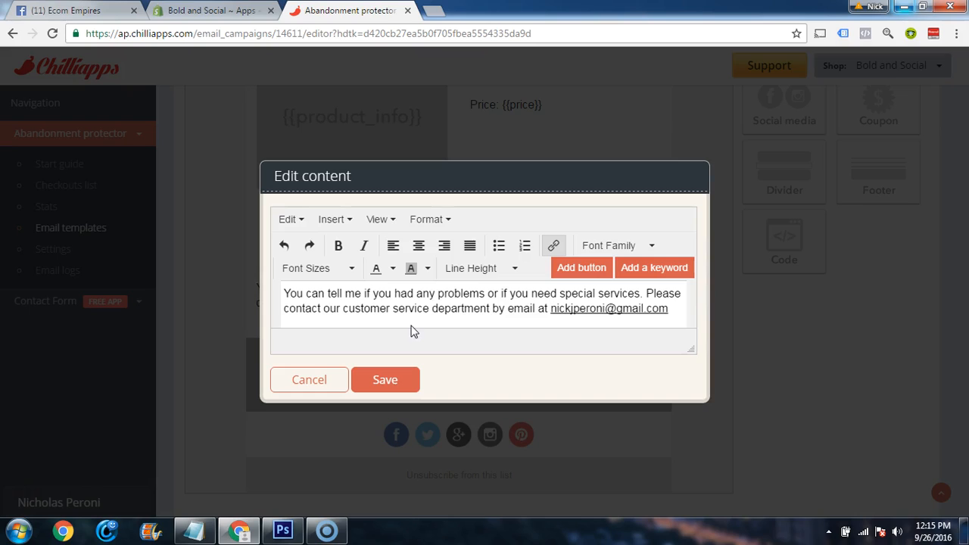
triple_click(430, 306)
type("P")
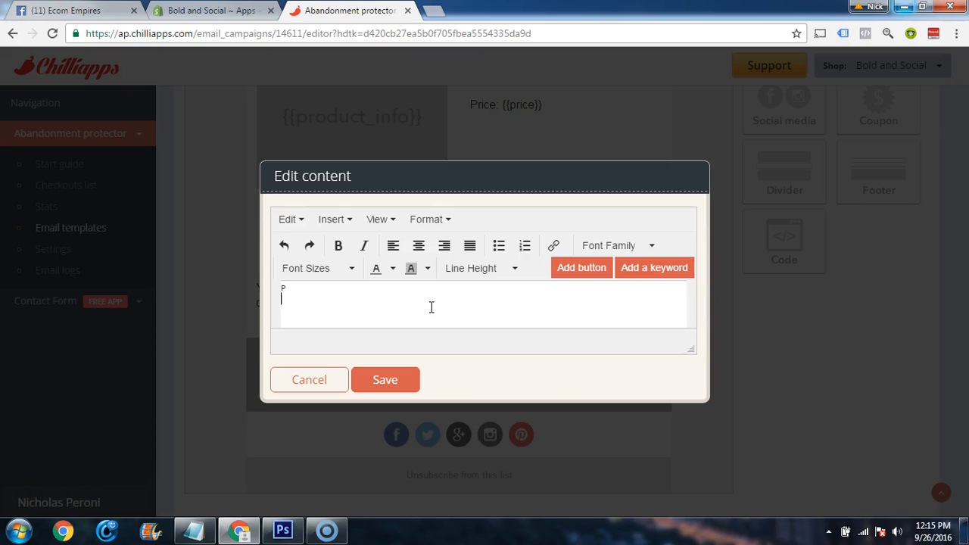
key("ctrl+z")
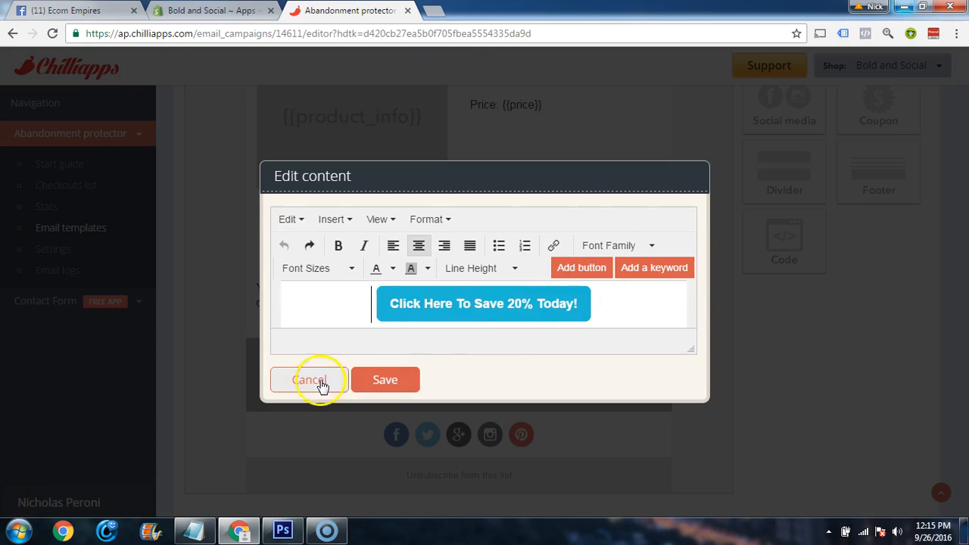
left_click(310, 380)
Rewrite the text below the button: "Please let us know if you have any questions, or if you are having trouble with your order", plus support email
left_click(460, 294)
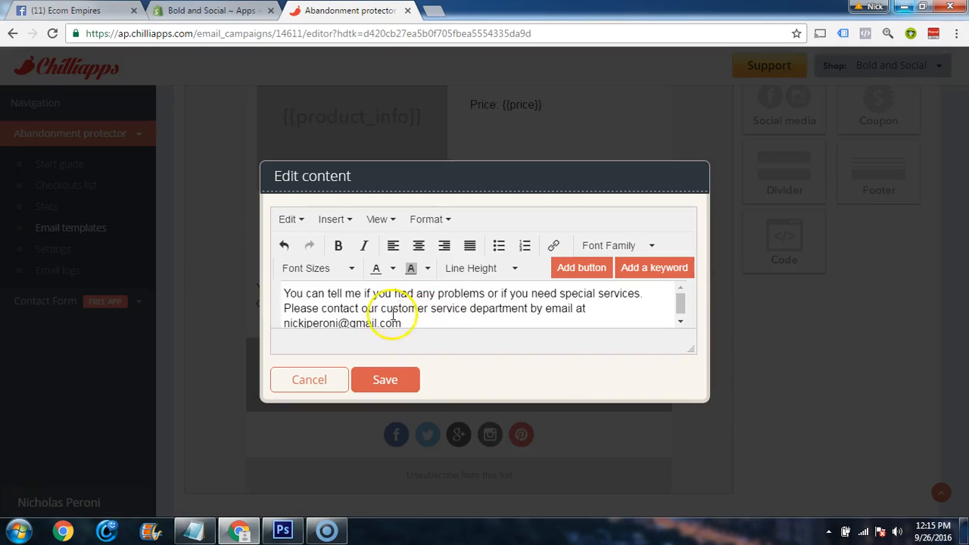
left_click_drag(398, 322, 295, 296)
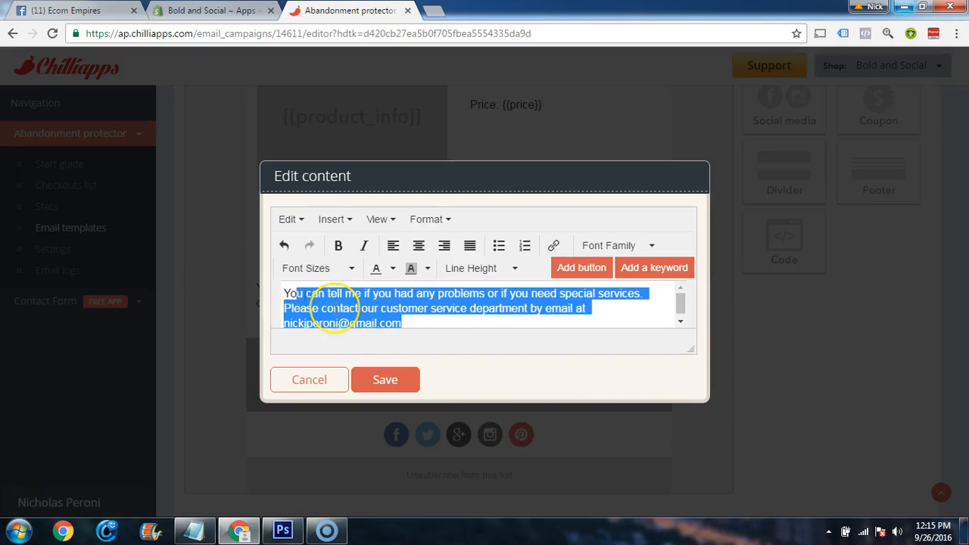
key("BackSpace")
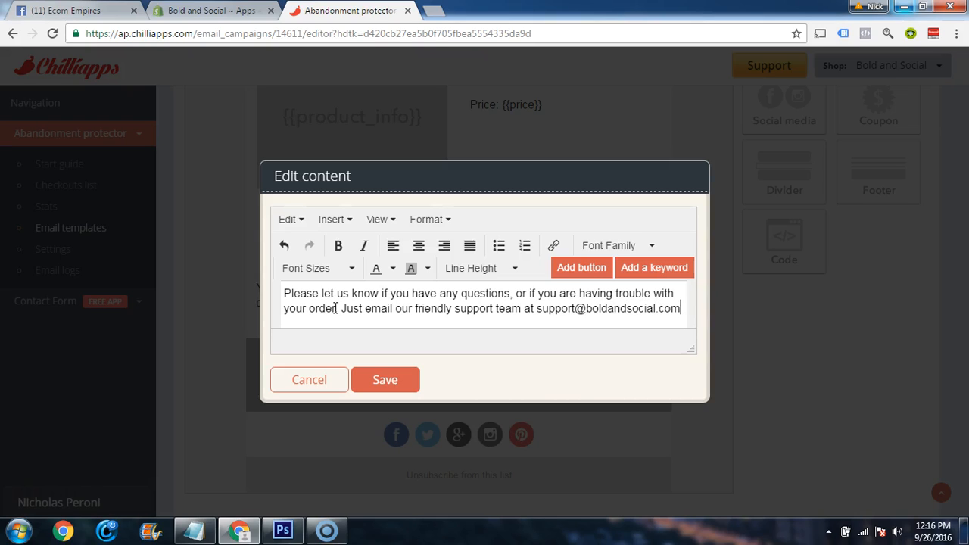
Make the support email address in the closing text bold and save the content block
left_click_drag(679, 309, 537, 310)
key("ctrl+b")
left_click(495, 312)
left_click(385, 379)
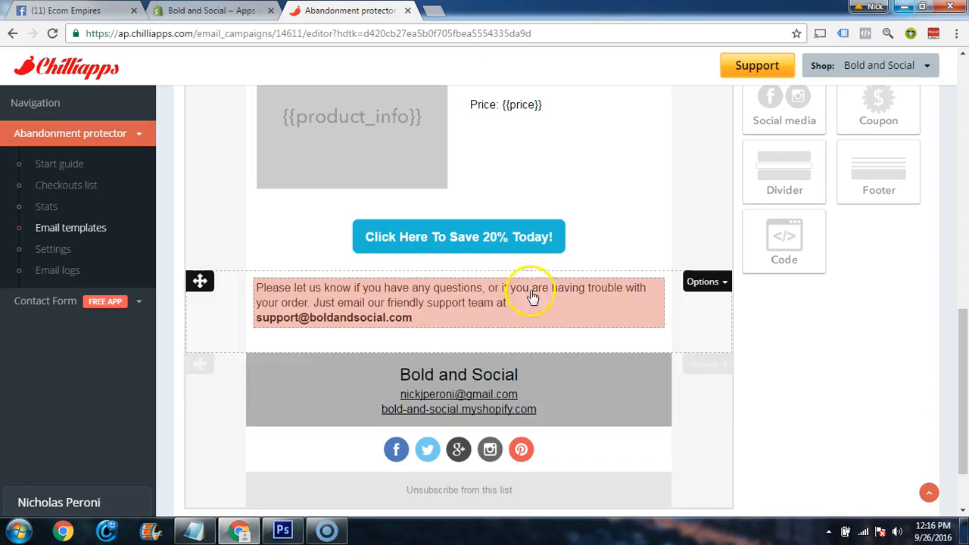
Copy the closing support text from the email template into the Notepad notes, at the end of the 30-minute message
left_click(424, 314)
left_click_drag(441, 315, 276, 282)
key("ctrl+c")
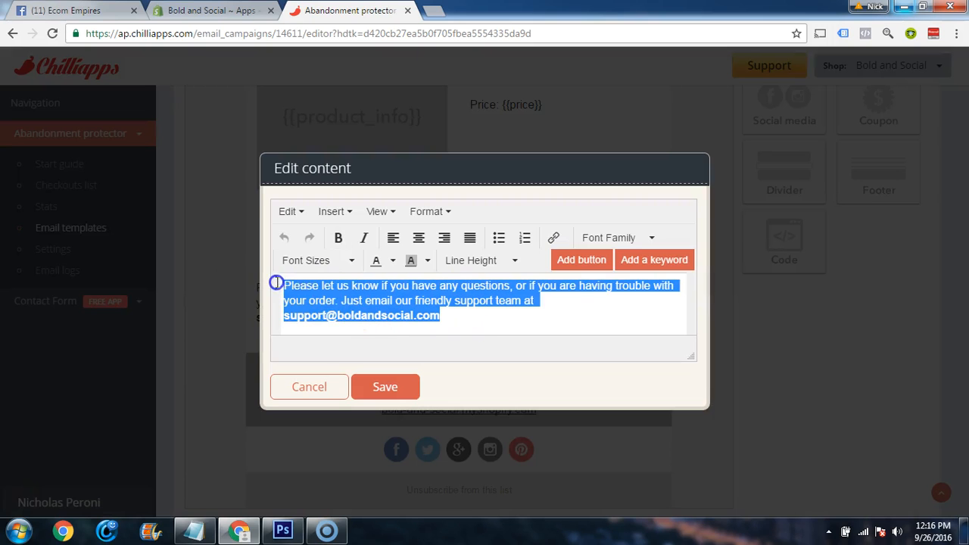
left_click(383, 387)
left_click(193, 531)
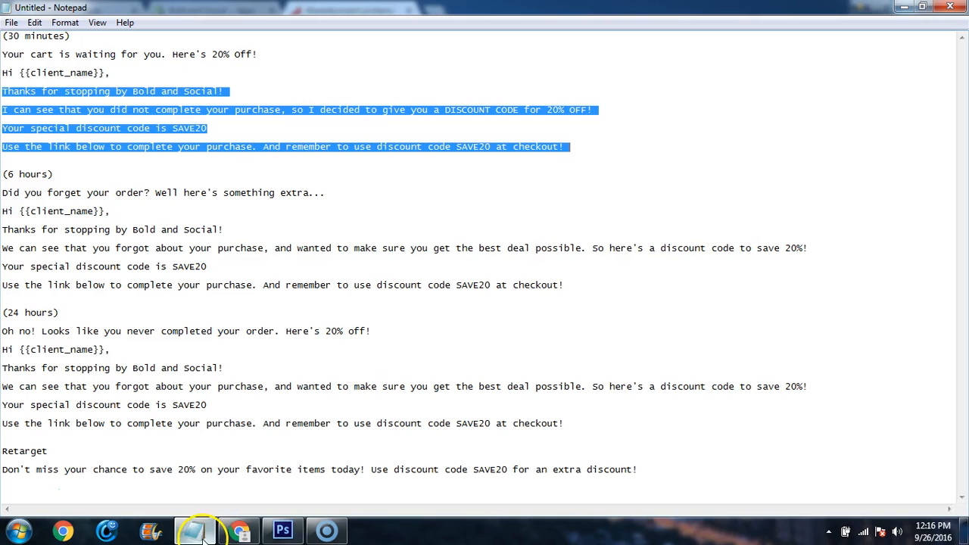
left_click(258, 165)
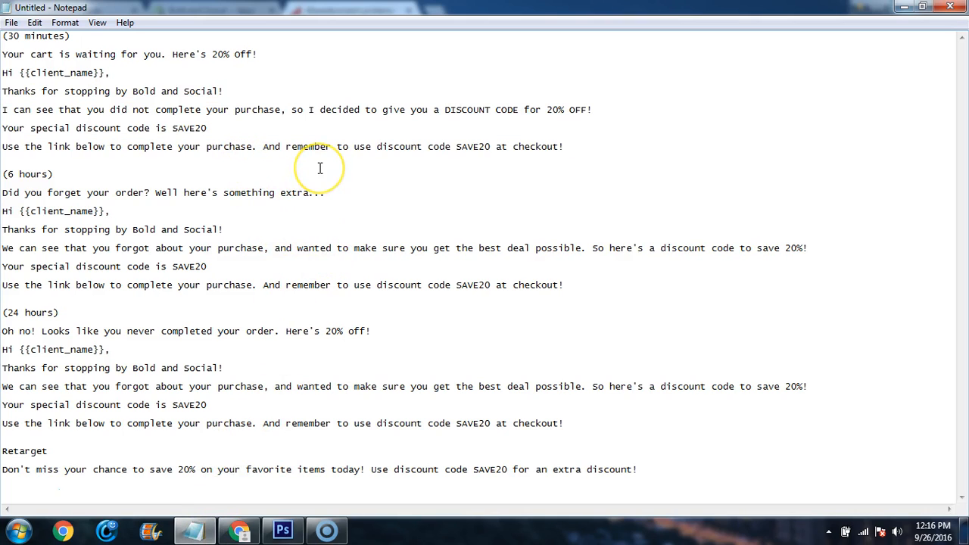
key("ctrl+v")
key("Return")
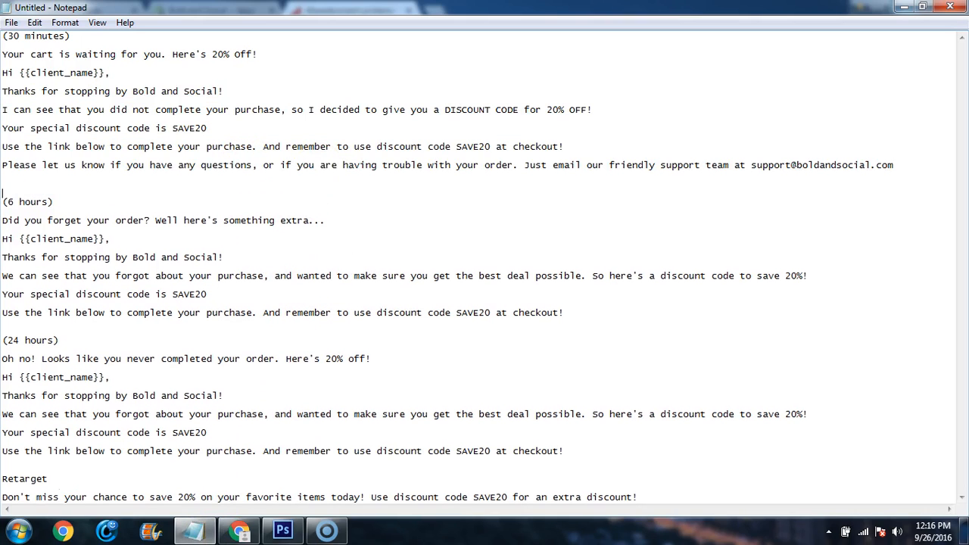
Copy the 30-minute subject line from the notes and set the template's subject to "Your cart is waiting for you. Here's 20% Off!"
left_click_drag(263, 53, 6, 60)
key("ctrl+c")
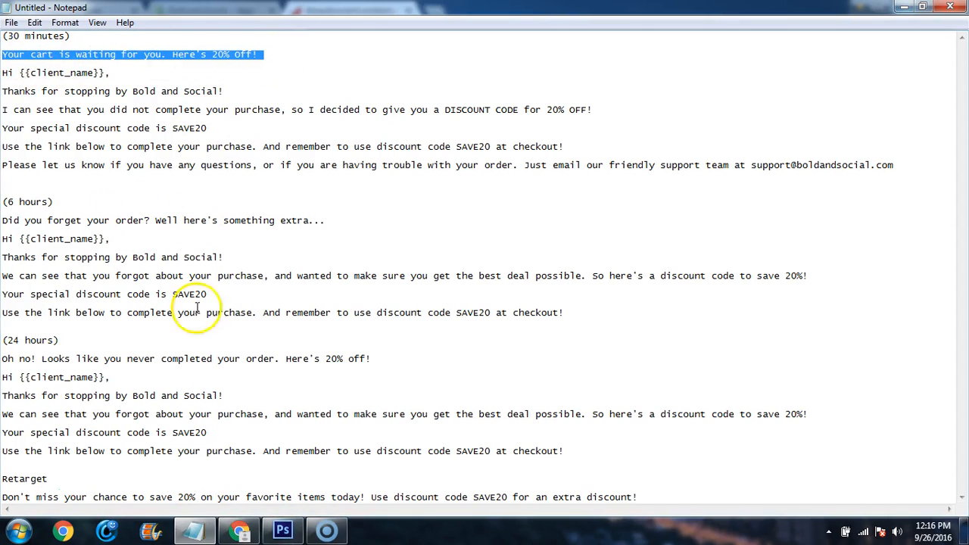
left_click(195, 530)
scroll(378, 303, "up", 3)
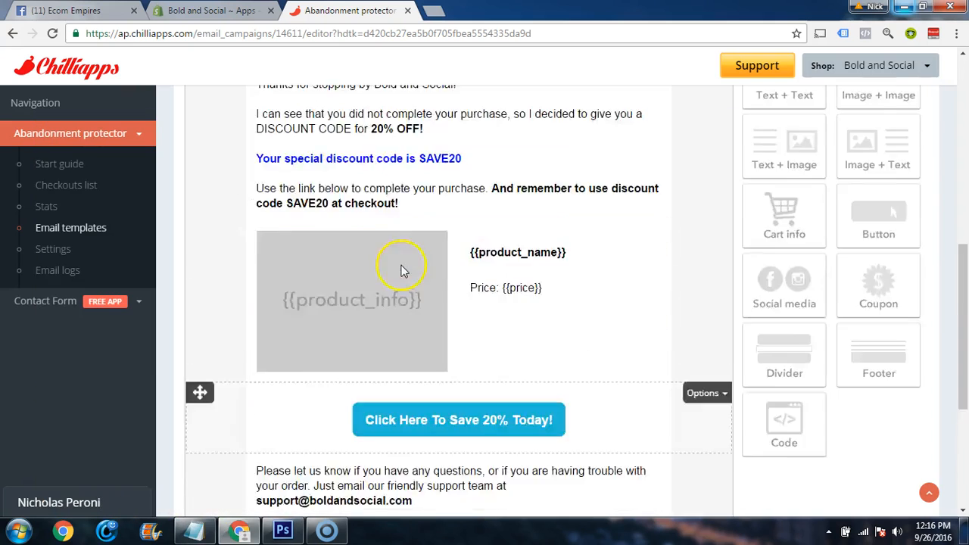
scroll(409, 274, "up", 5)
triple_click(436, 274)
key("ctrl+v")
Replace the email address and shop link under "Bold and Social" in the gray footer with the support email address, and save the block
scroll(570, 294, "down", 3)
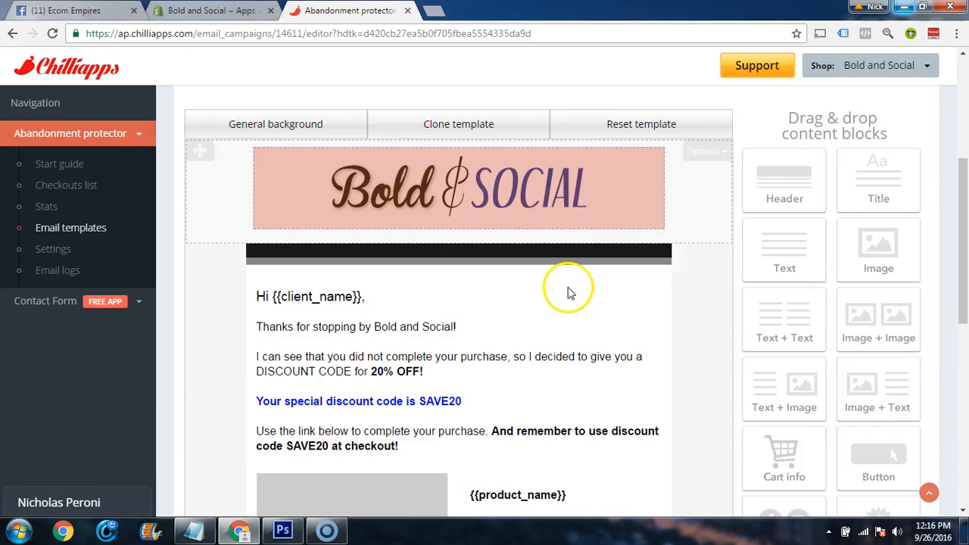
scroll(570, 294, "down", 6)
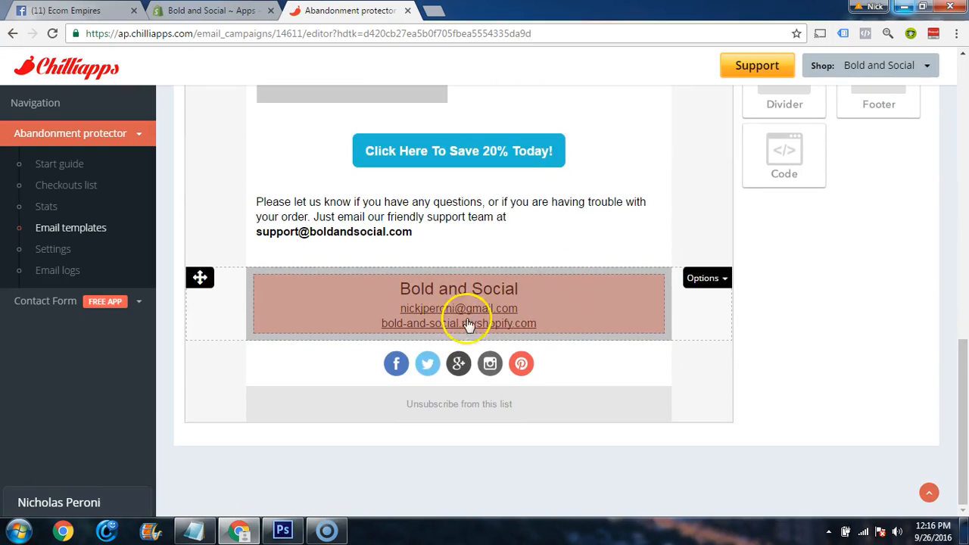
left_click(560, 303)
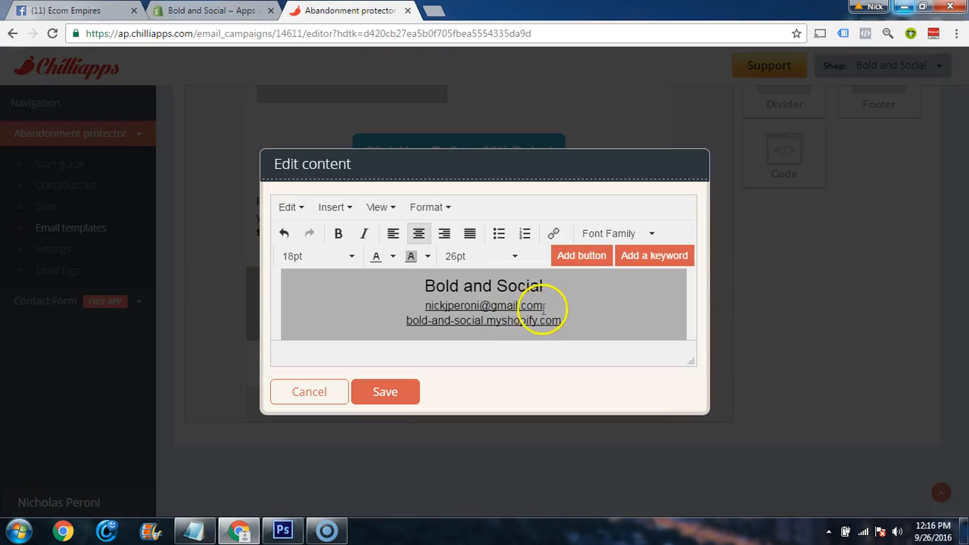
left_click_drag(561, 318, 414, 306)
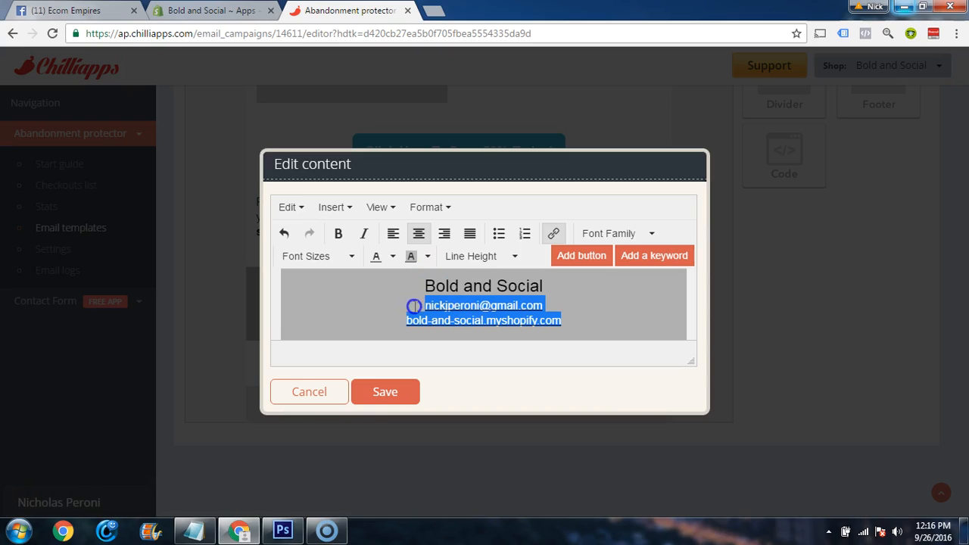
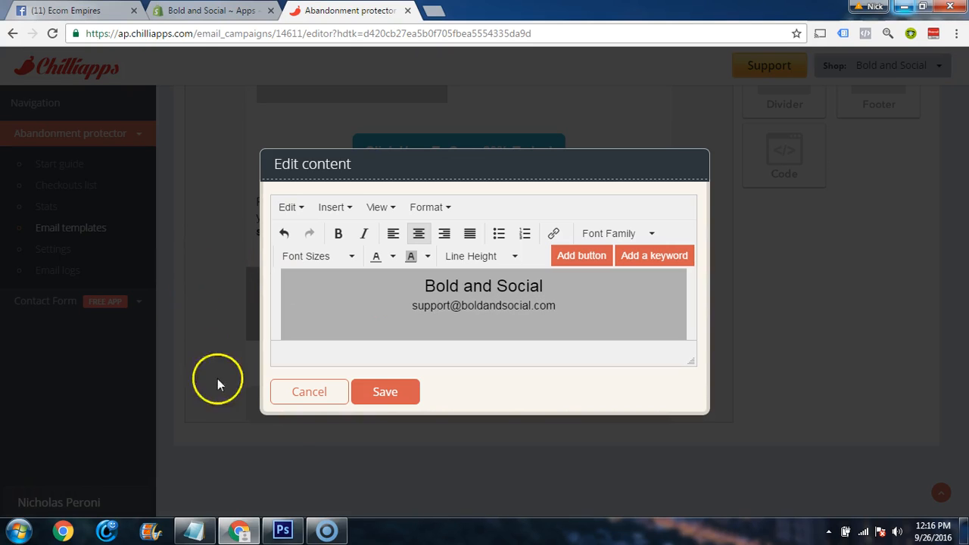
left_click(380, 395)
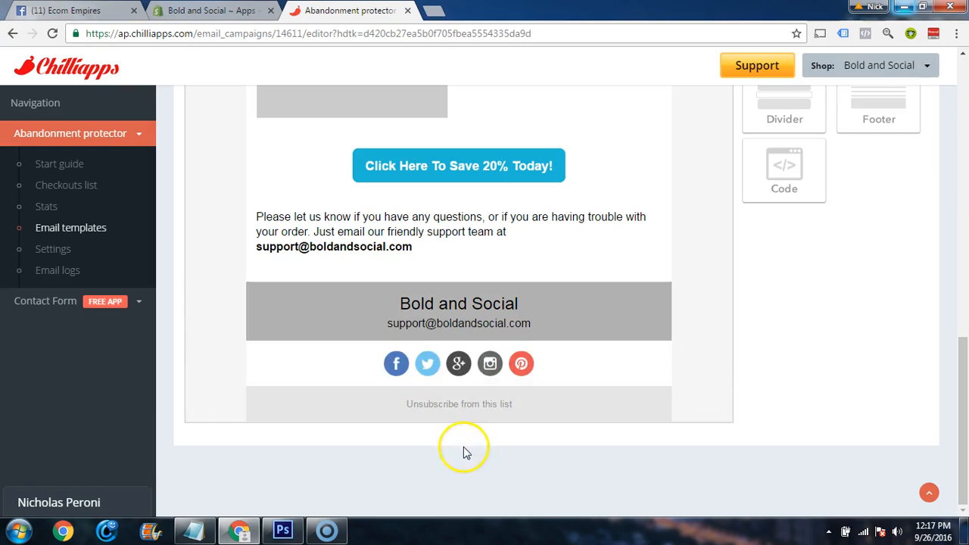
left_click(547, 368)
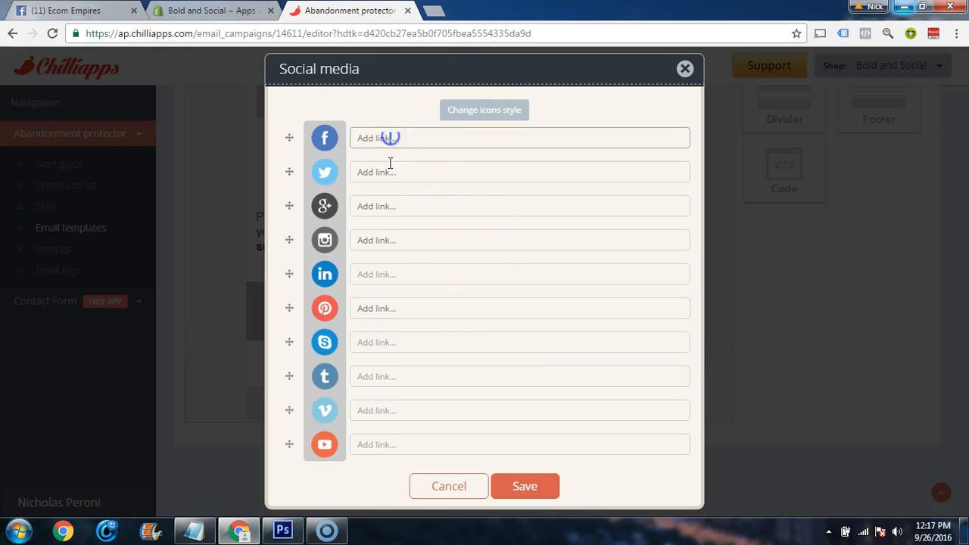
left_click(408, 276)
left_click(412, 308)
left_click(416, 375)
left_click(448, 486)
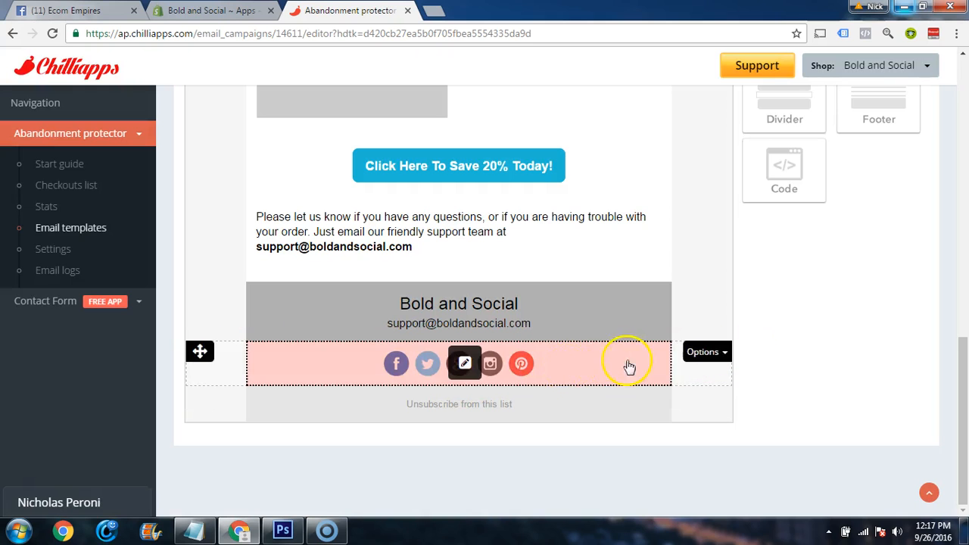
Remove the social media icons row from the email template
scroll(575, 363, "up", 5)
scroll(519, 281, "down", 1)
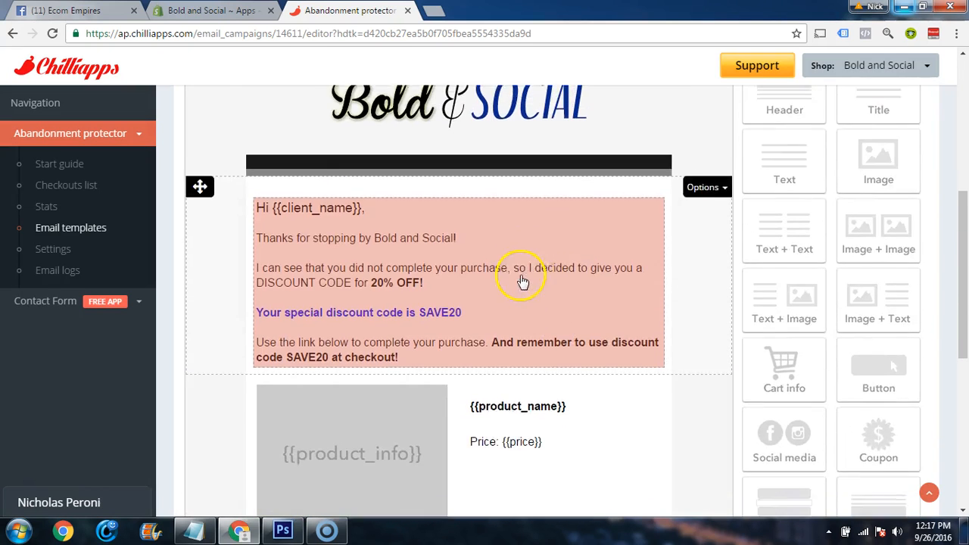
scroll(595, 351, "down", 5)
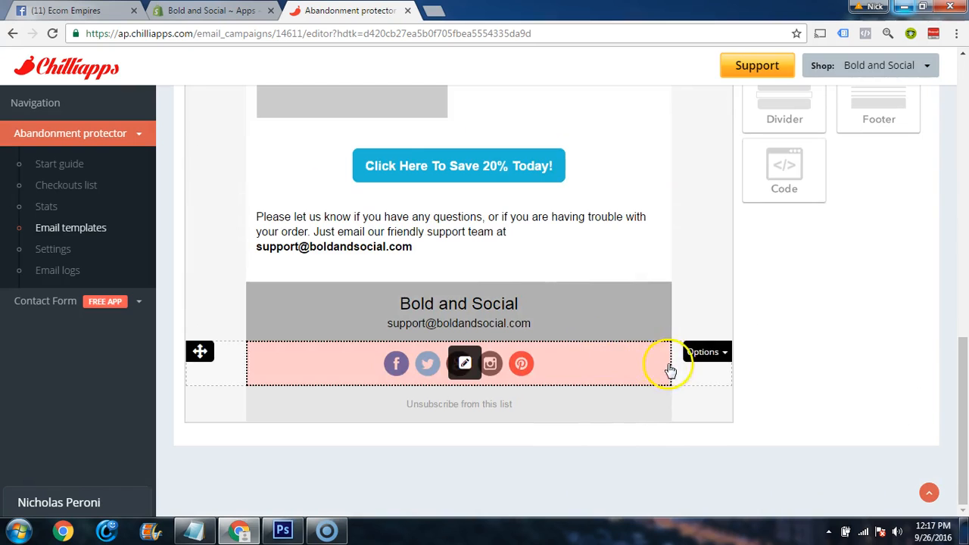
left_click(724, 355)
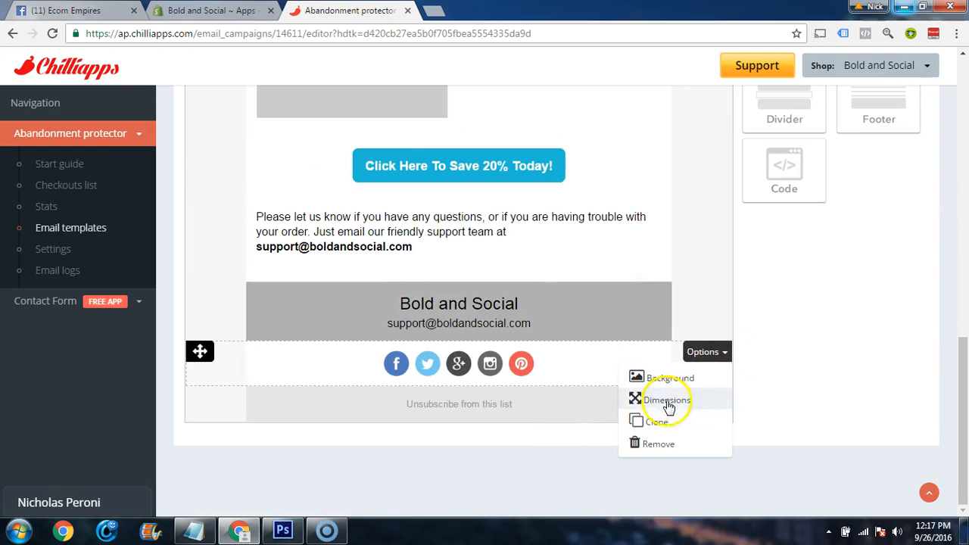
left_click(655, 443)
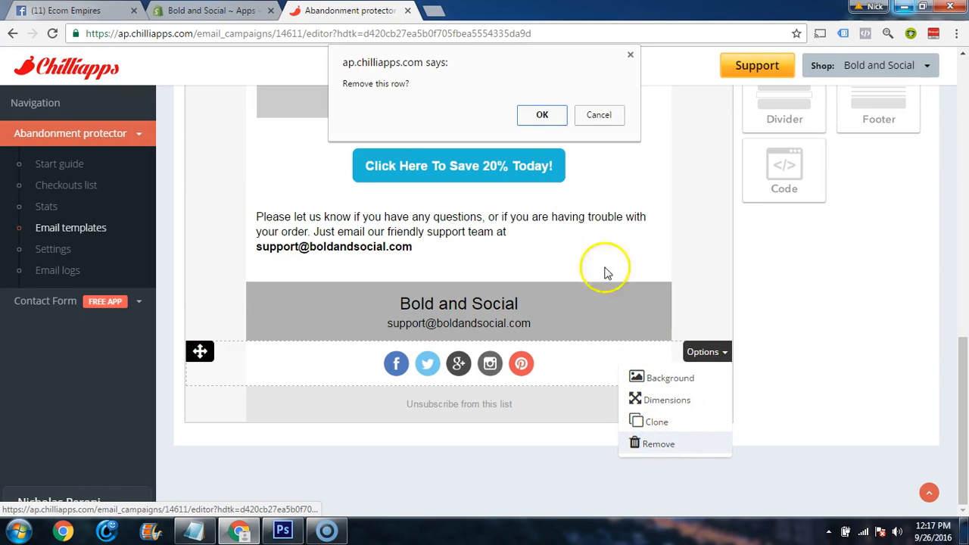
left_click(531, 114)
Enable the 30-minute email template for sending and save its changes
scroll(648, 352, "up", 5)
scroll(660, 336, "up", 2)
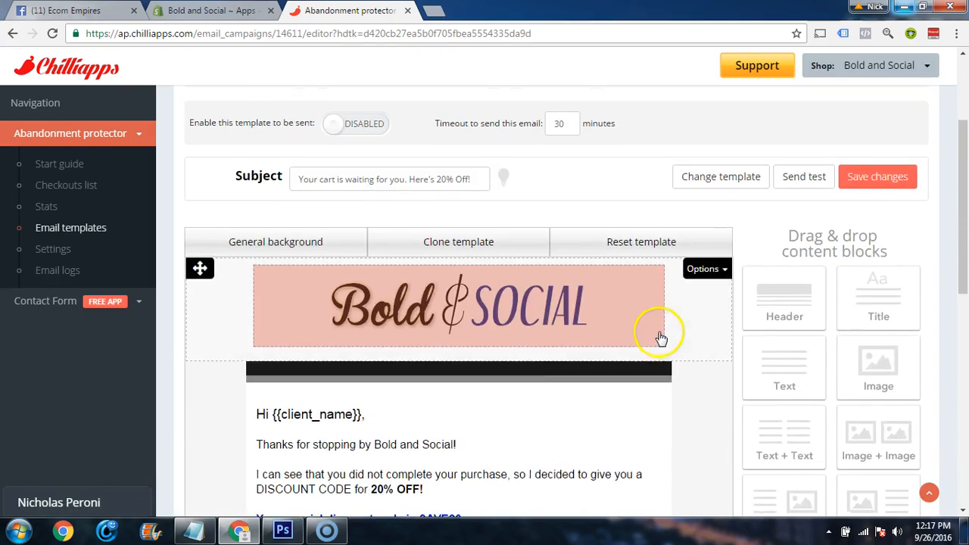
scroll(671, 313, "down", 1)
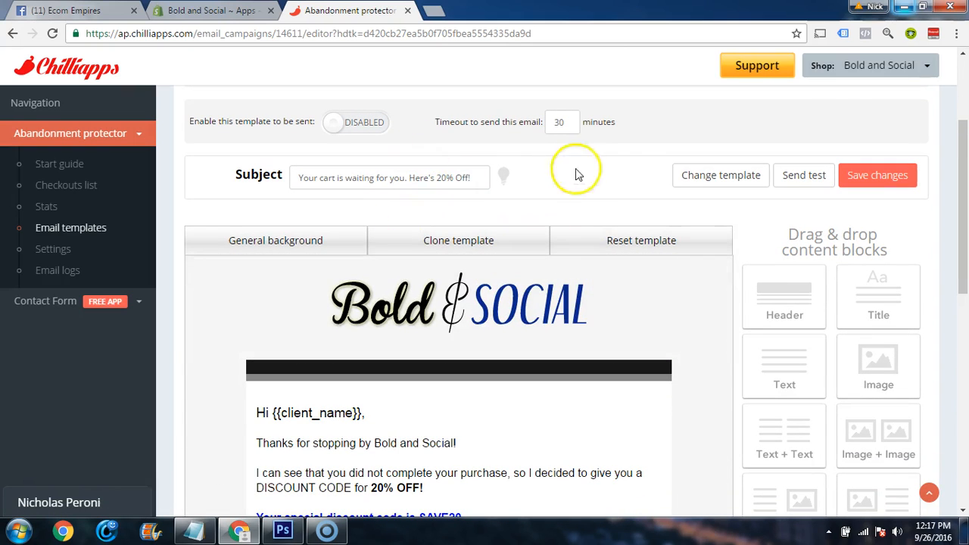
scroll(599, 242, "down", 1)
scroll(532, 220, "up", 1)
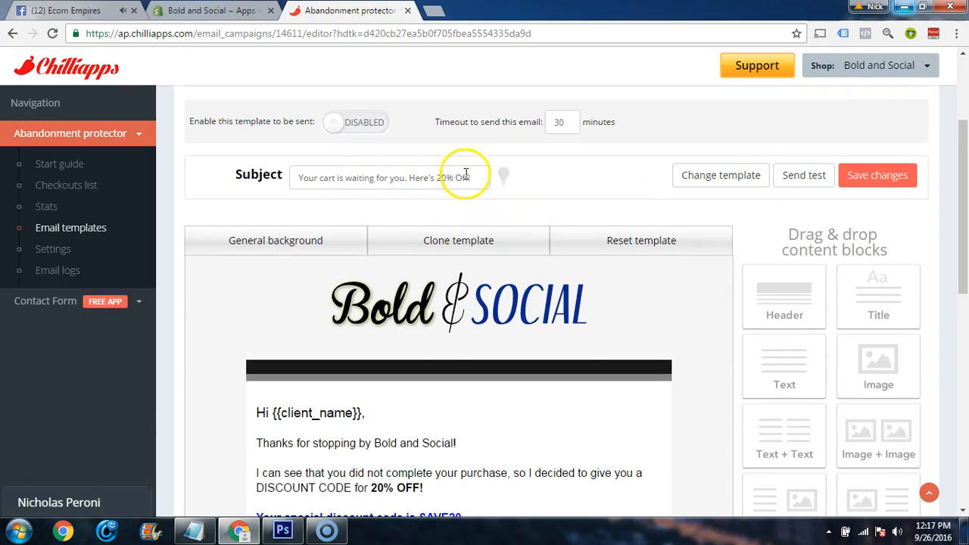
left_click(336, 128)
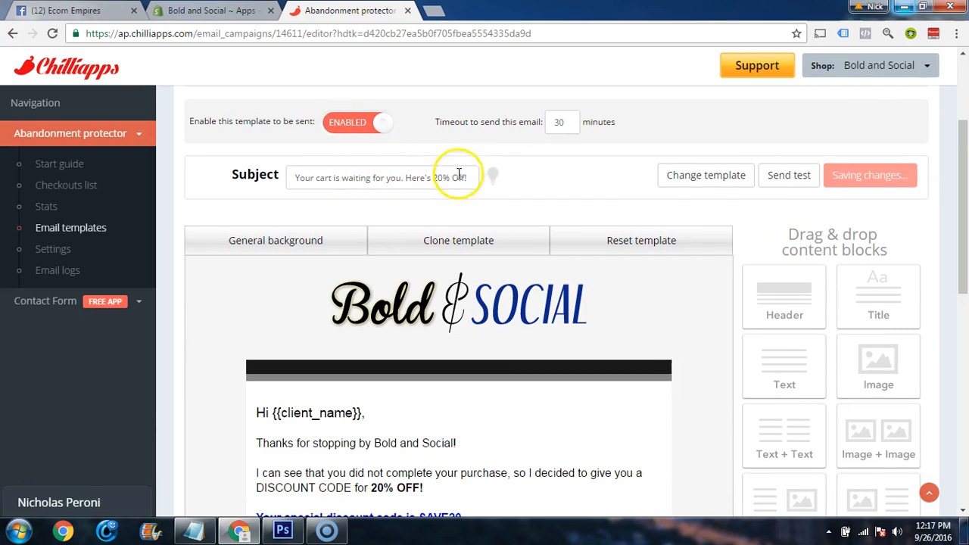
left_click(862, 177)
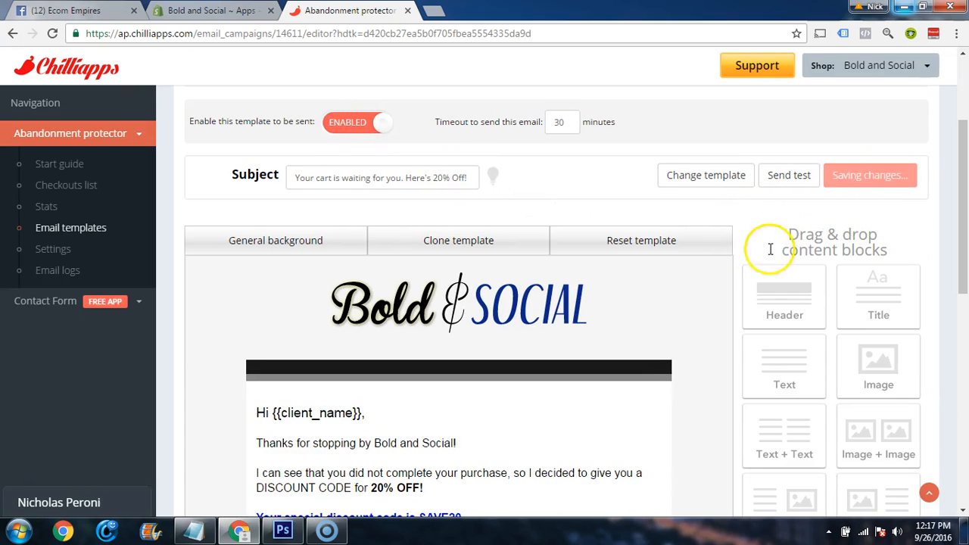
Clone the first email template to Template 2 of General Campaign
scroll(438, 225, "down", 4)
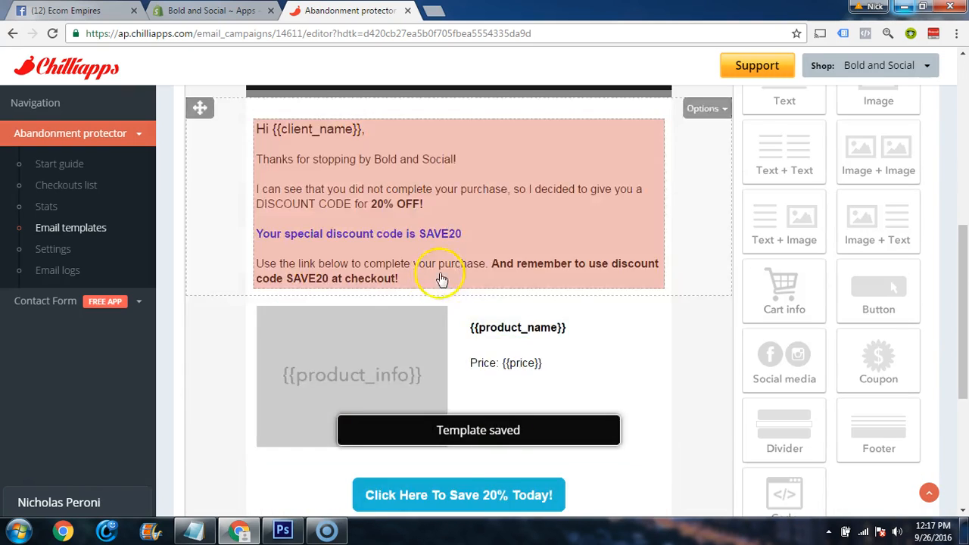
scroll(433, 281, "down", 4)
scroll(552, 368, "up", 8)
scroll(598, 333, "up", 3)
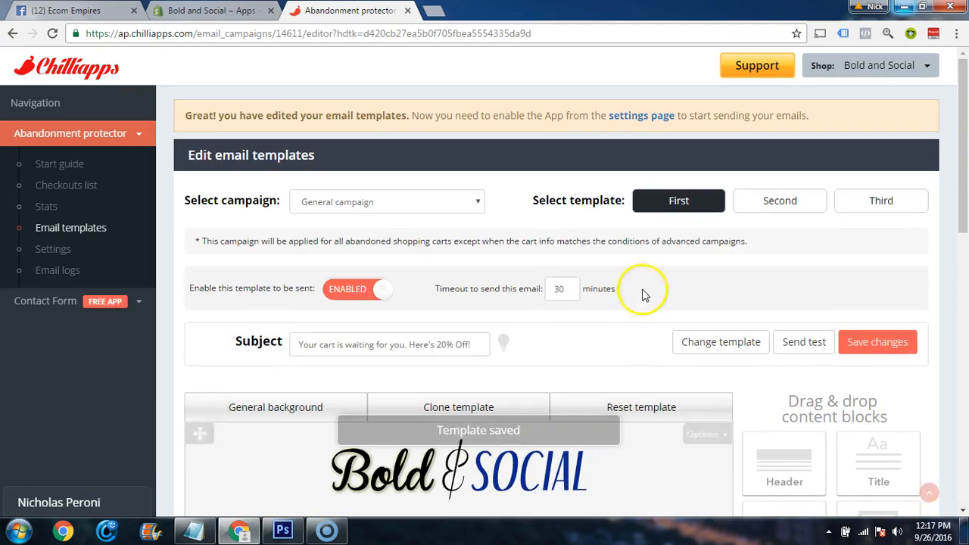
scroll(617, 281, "down", 1)
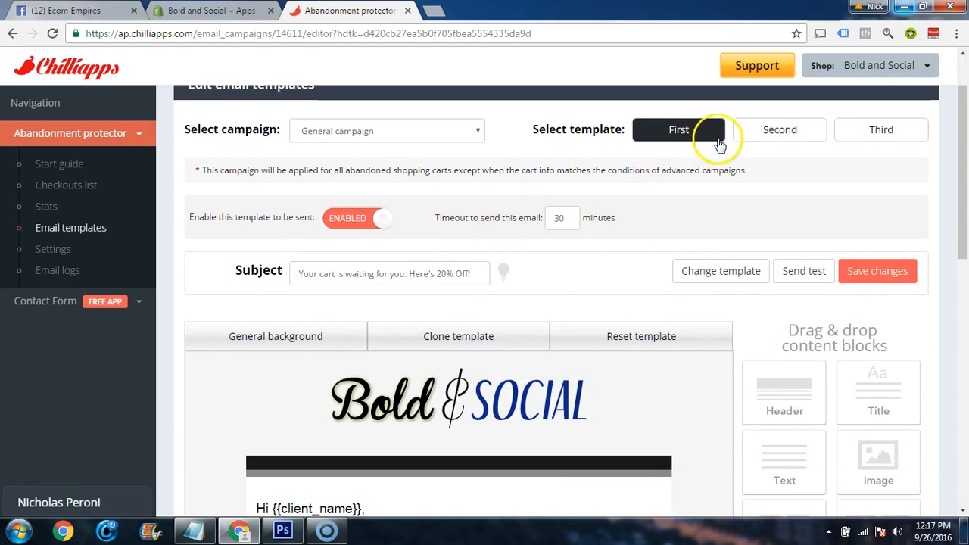
scroll(530, 302, "down", 1)
left_click(462, 262)
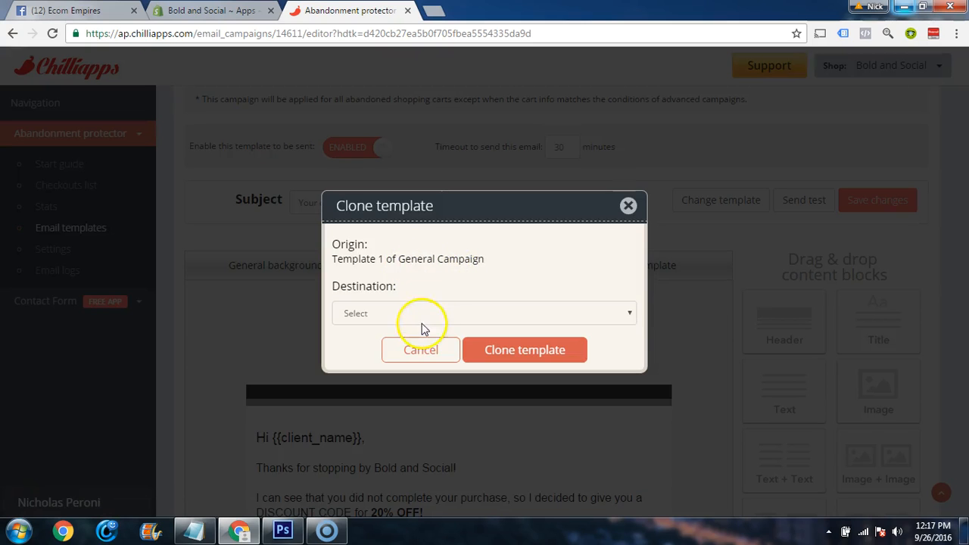
left_click(422, 321)
left_click(412, 342)
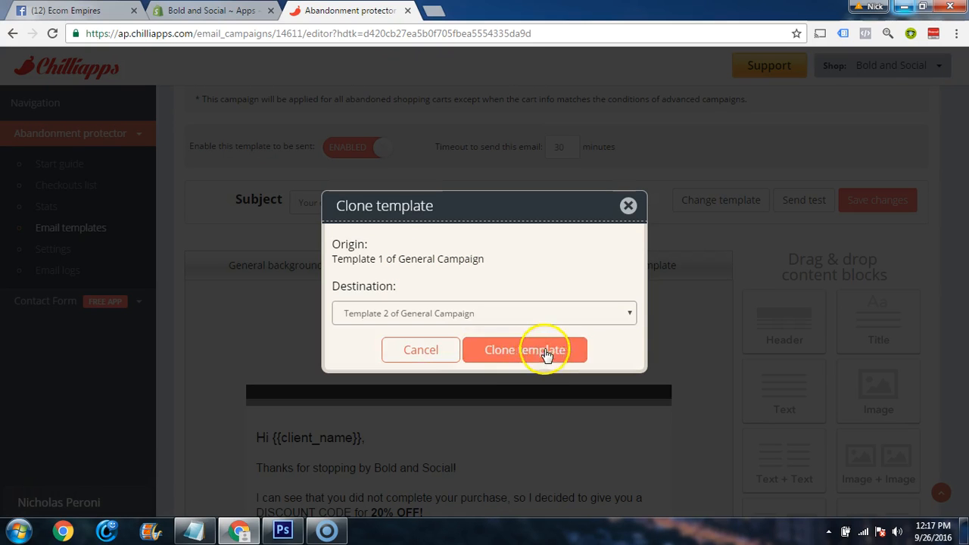
left_click(523, 357)
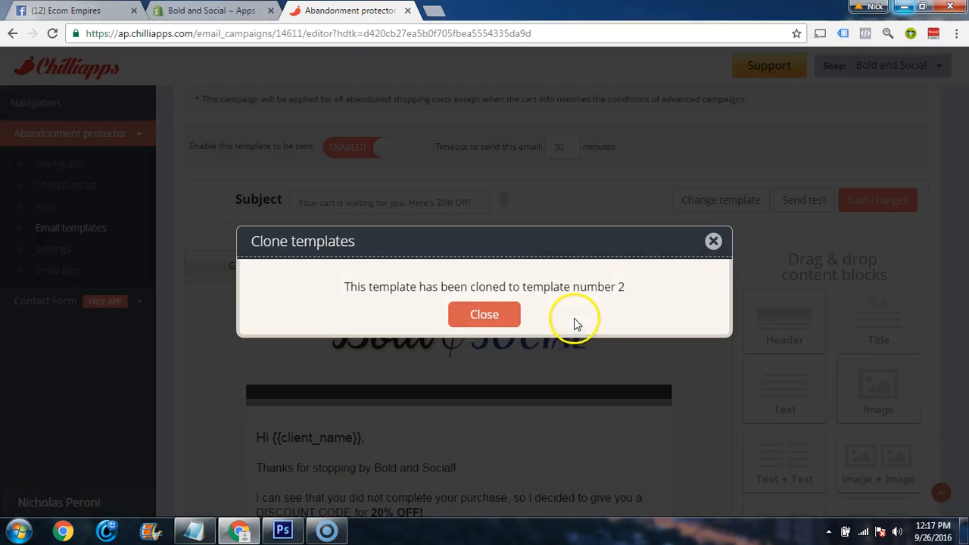
left_click(523, 324)
Open the second email template, enable it for sending, and set its timeout to 6 hours
scroll(806, 303, "up", 2)
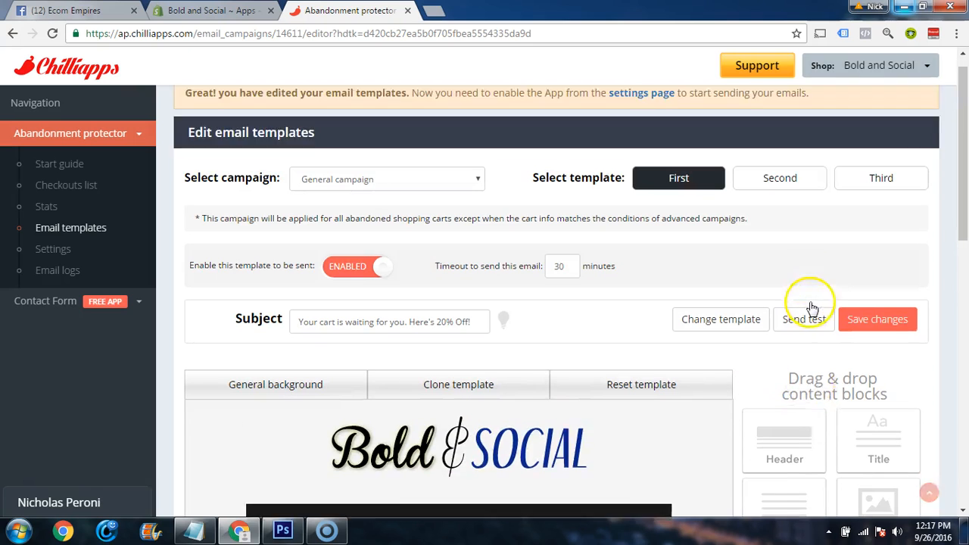
left_click(749, 198)
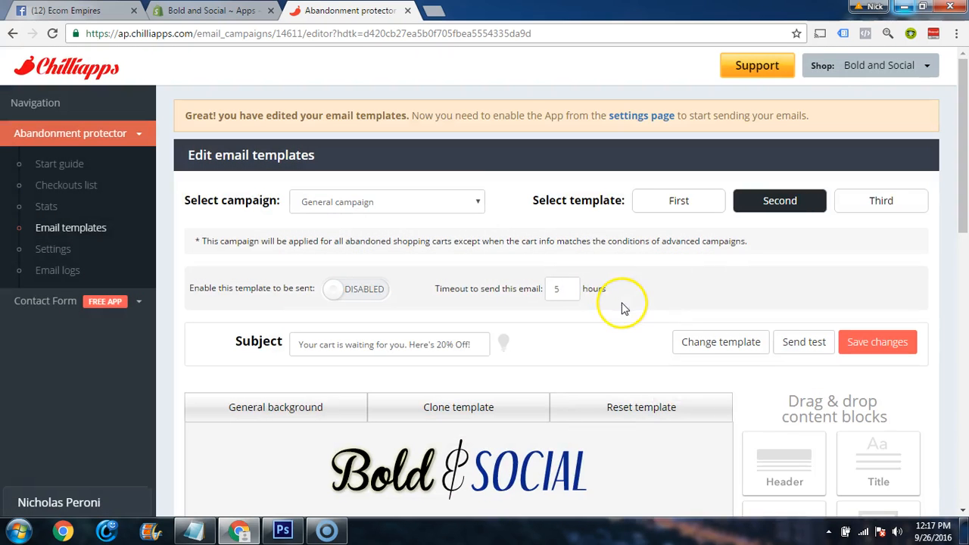
scroll(602, 284, "down", 1)
left_click(336, 219)
left_click(564, 219)
left_click(652, 231)
Copy the 6-hour subject line from the notes and set the template's subject to "Did you forget your order? Well here's something extra..."
scroll(568, 241, "down", 1)
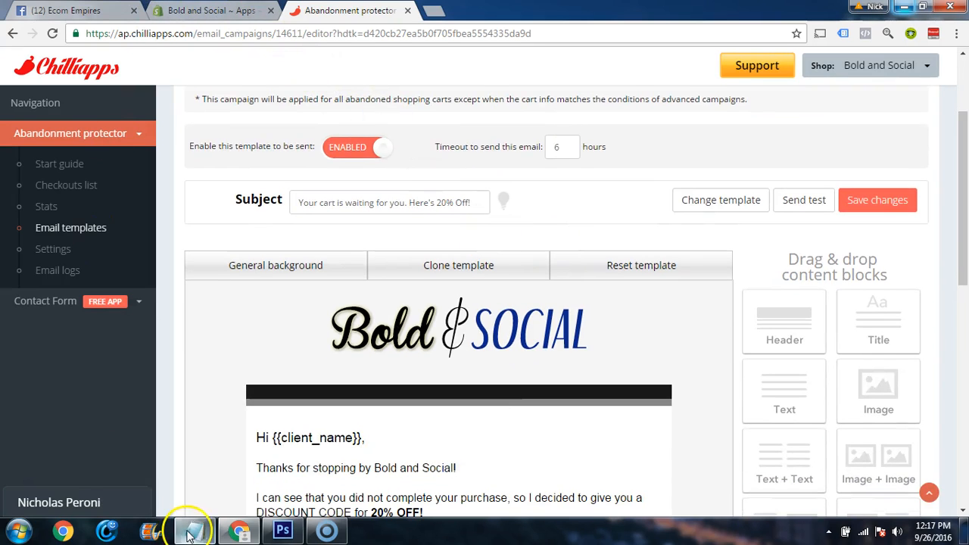
left_click(191, 534)
left_click_drag(344, 220, 1, 221)
key("ctrl+c")
left_click(905, 7)
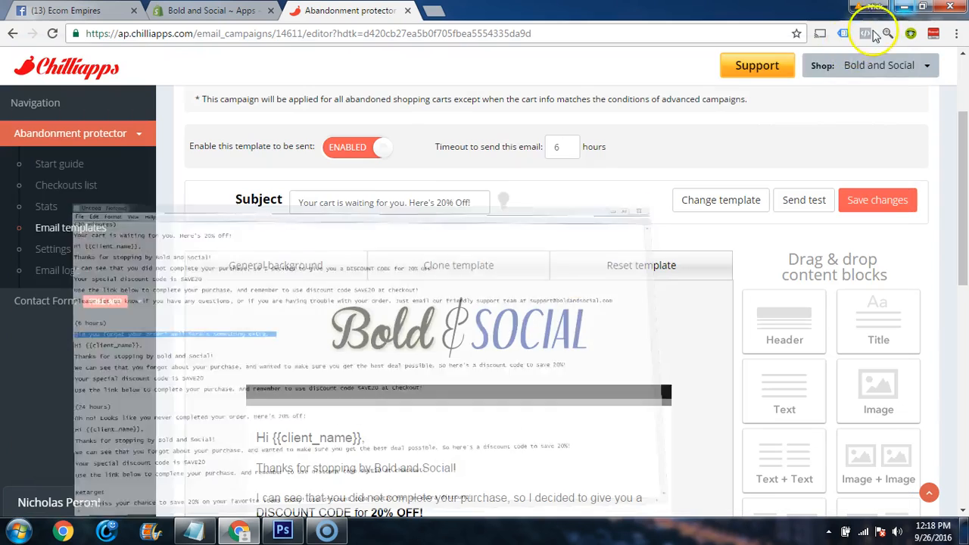
triple_click(407, 201)
key("ctrl+v")
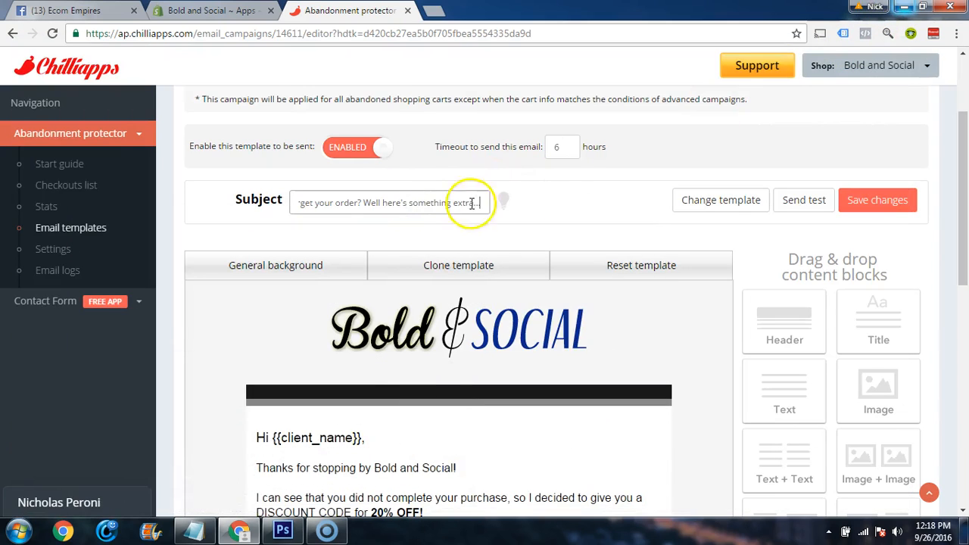
left_click(573, 214)
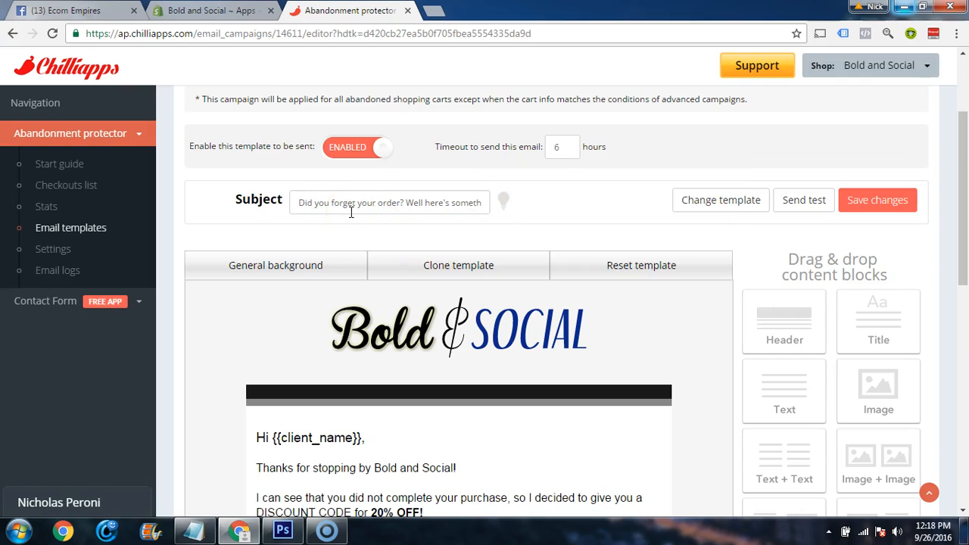
Replace the second email's body text below the greeting with the 6-hour message copied from the notes
scroll(350, 213, "down", 4)
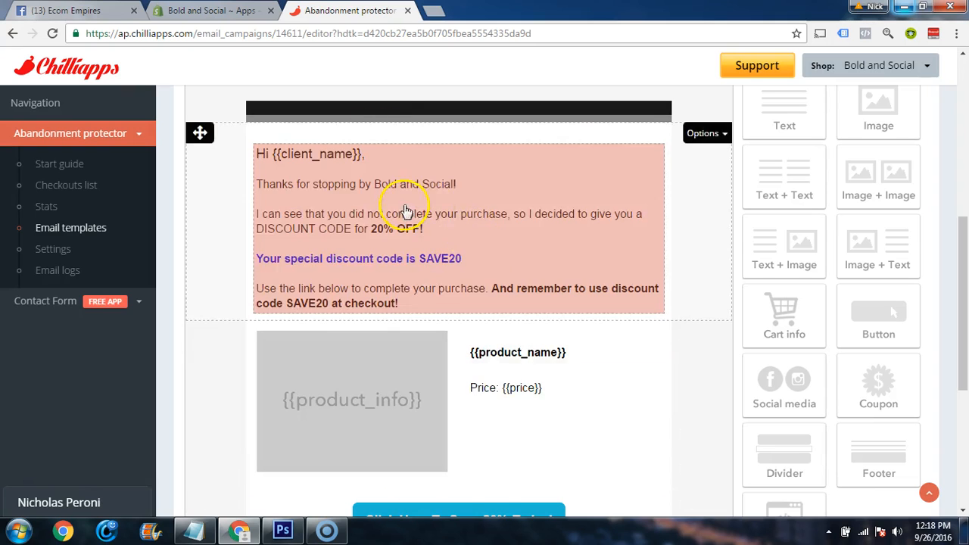
left_click(194, 530)
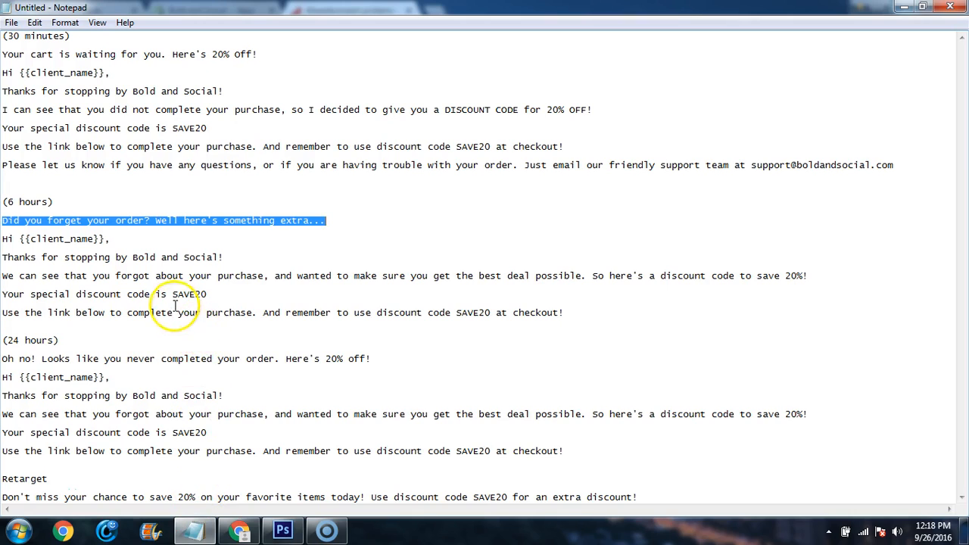
left_click(175, 304)
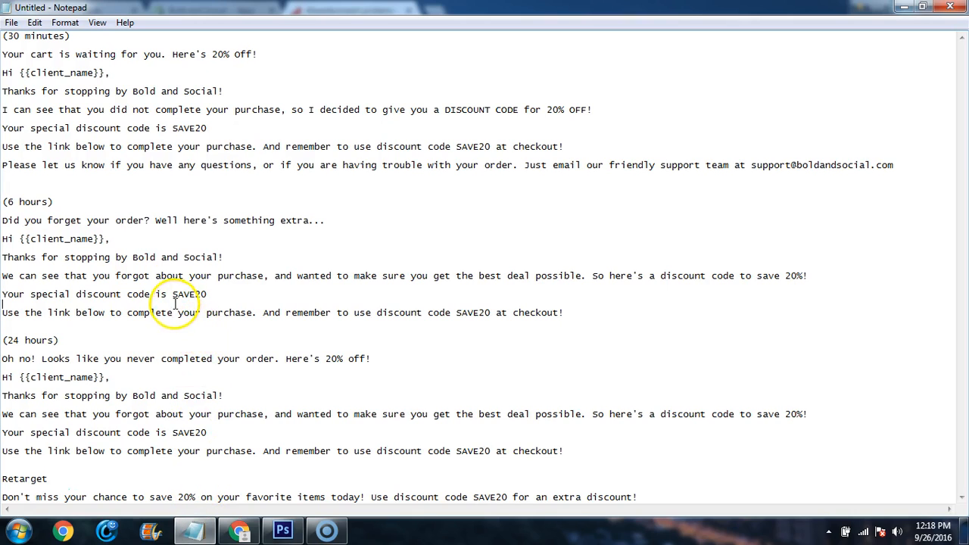
left_click_drag(575, 312, 2, 257)
key("ctrl+c")
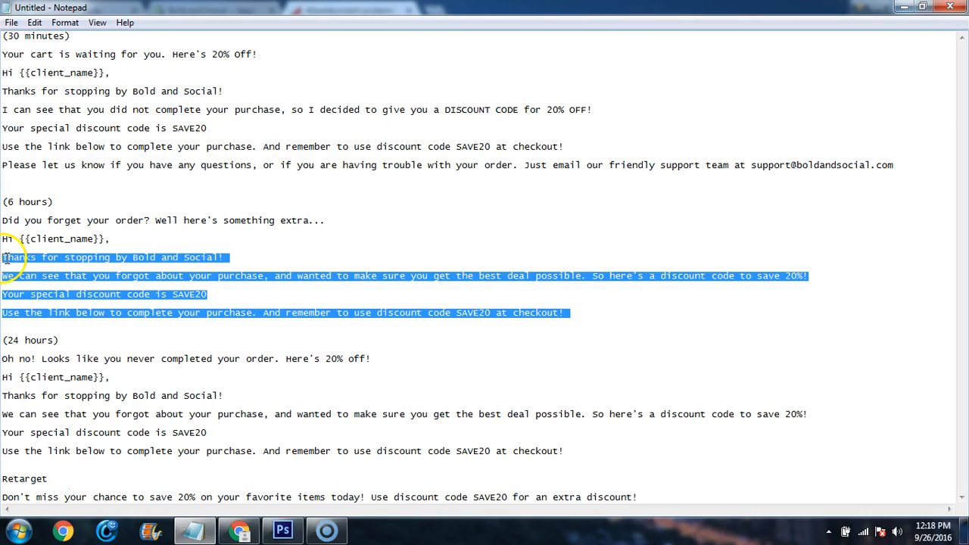
left_click(239, 530)
left_click(418, 296)
left_click_drag(476, 375, 283, 257)
key("ctrl+v")
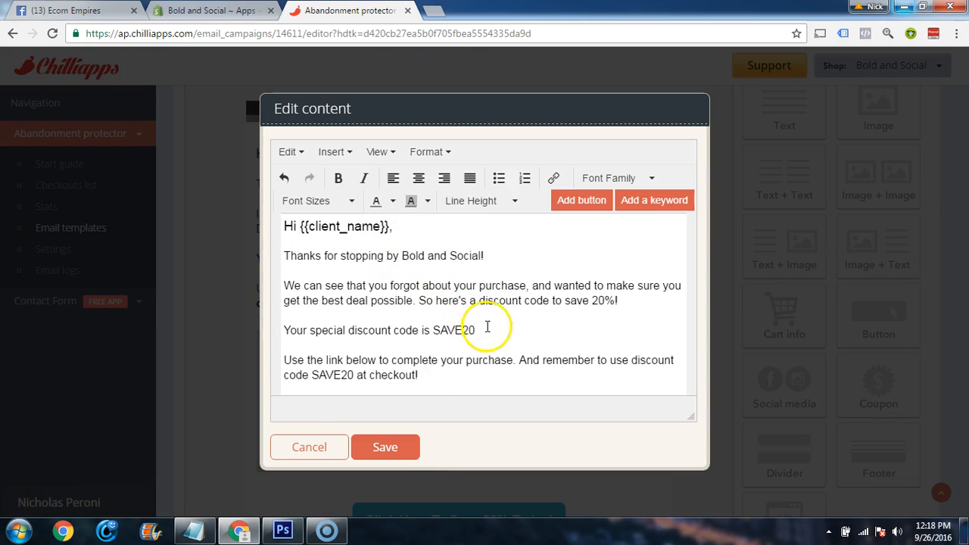
Bold "So here's a discount code to save 20%!", make "Your special discount code is SAVE20" bold and blue, and save the block
left_click_drag(618, 301, 411, 300)
left_click(339, 175)
left_click(438, 331)
left_click_drag(474, 330, 356, 330)
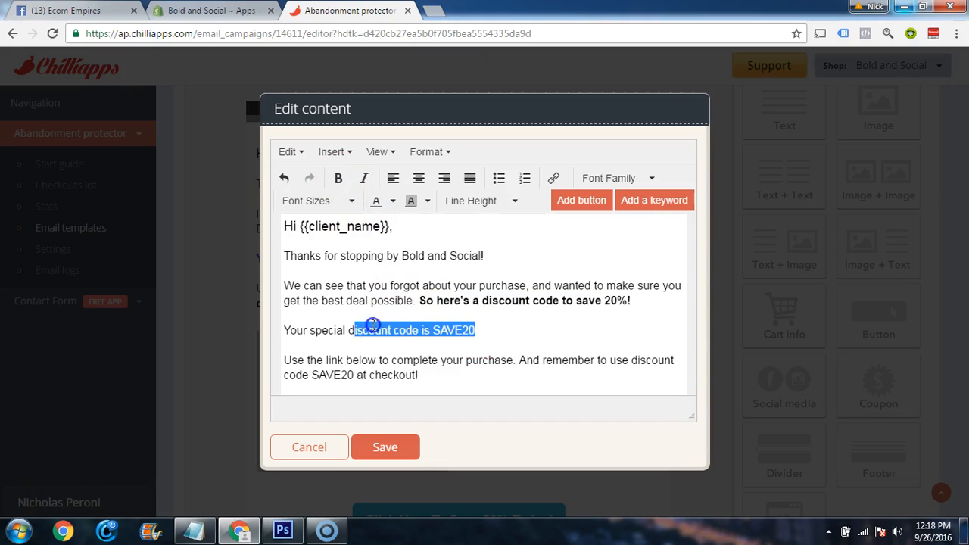
left_click(338, 178)
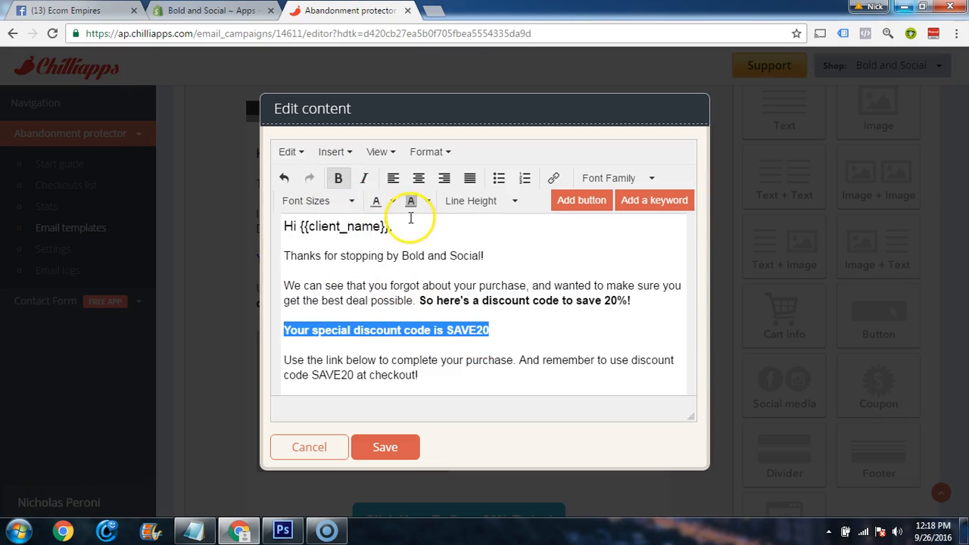
left_click(392, 201)
left_click(445, 242)
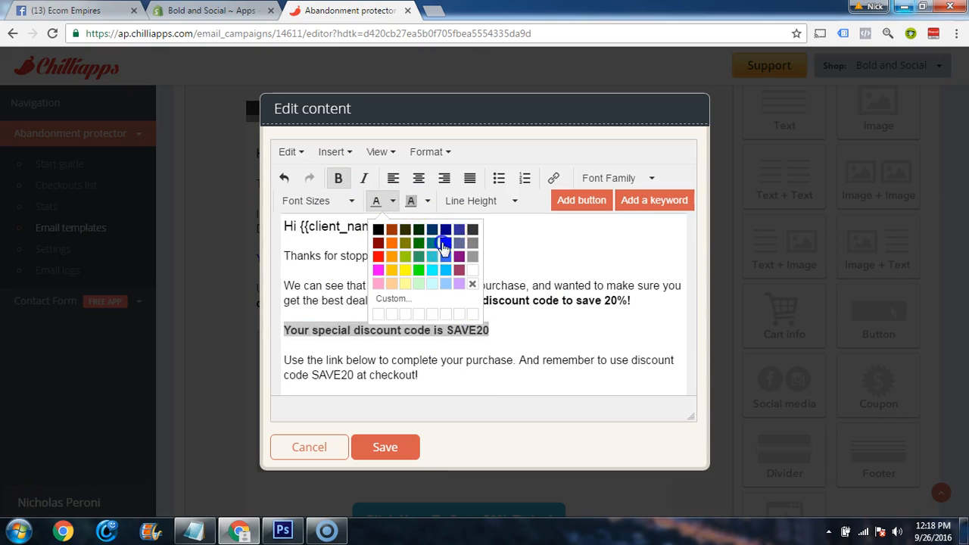
left_click(383, 448)
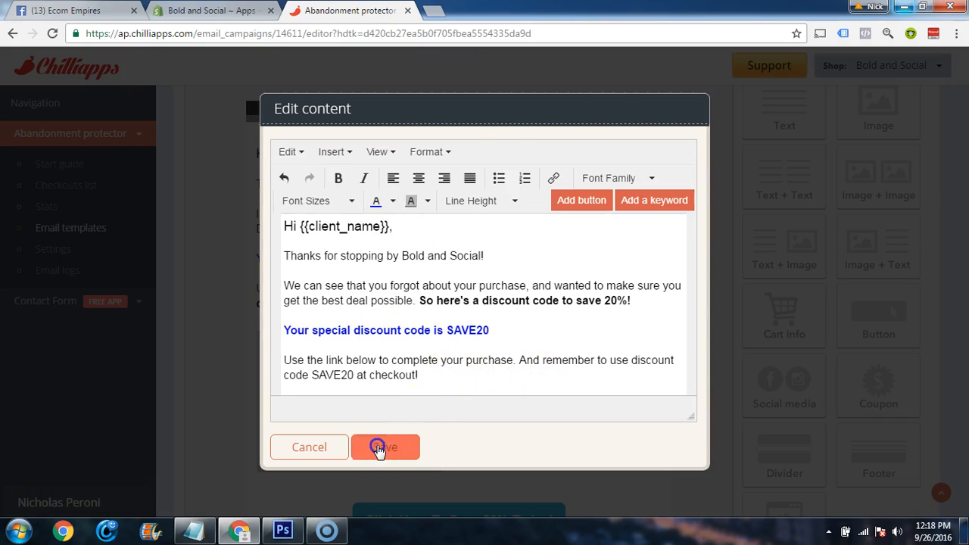
Review the rest of the 6-hour email template and save the template's changes
scroll(644, 295, "down", 3)
scroll(634, 302, "down", 2)
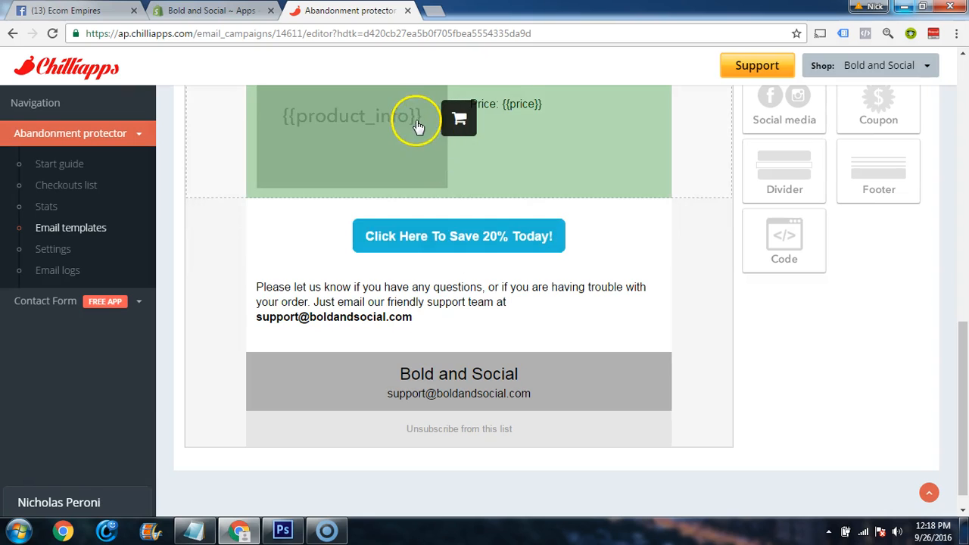
scroll(481, 282, "down", 1)
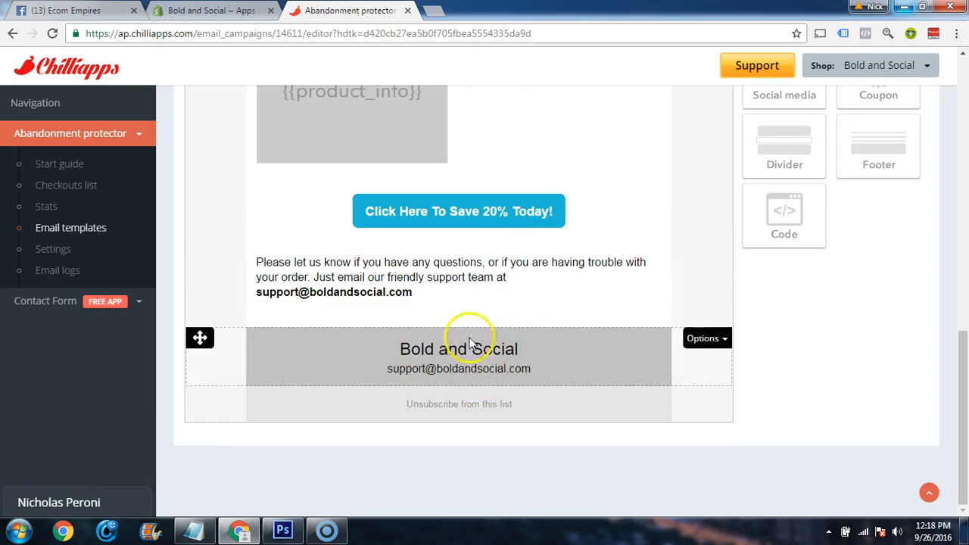
scroll(648, 374, "up", 6)
scroll(647, 363, "up", 3)
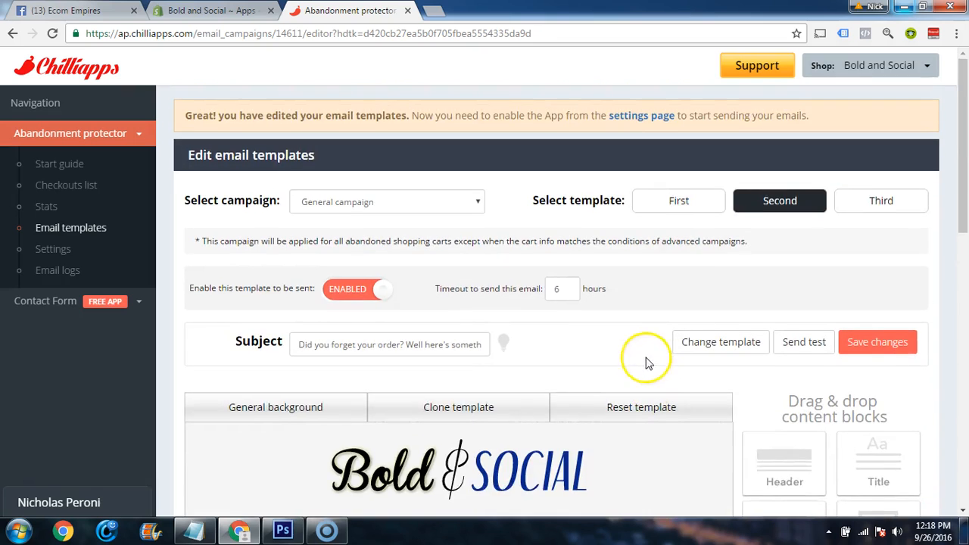
scroll(658, 340, "down", 1)
left_click(873, 271)
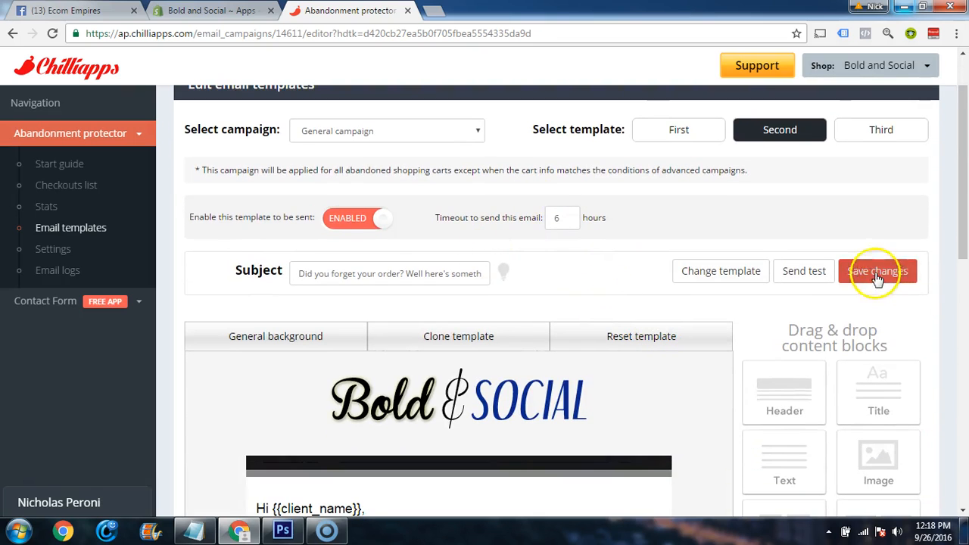
Clone the second email template to the third template of the general campaign
left_click(460, 339)
left_click(386, 316)
left_click(383, 345)
left_click(492, 350)
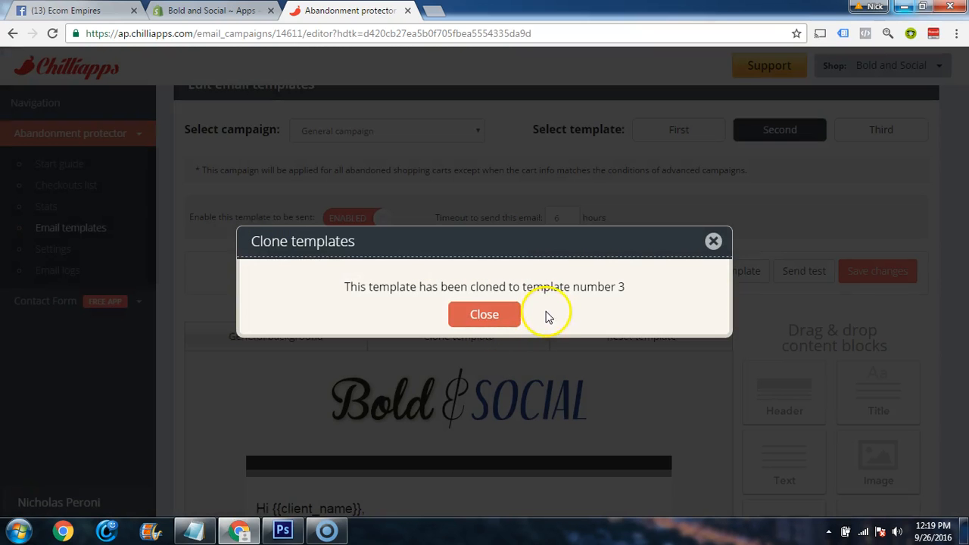
left_click(484, 314)
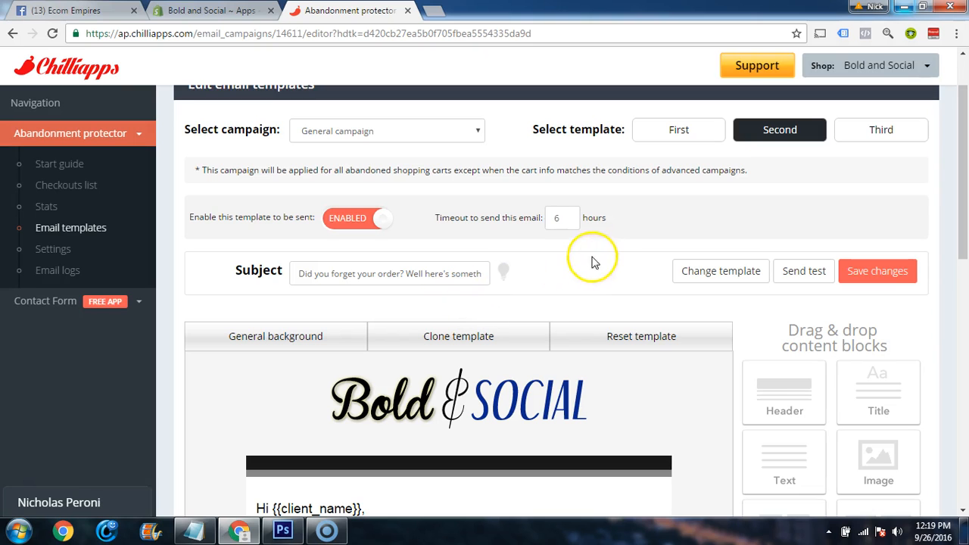
Open the third email template and enable it for sending
left_click(892, 131)
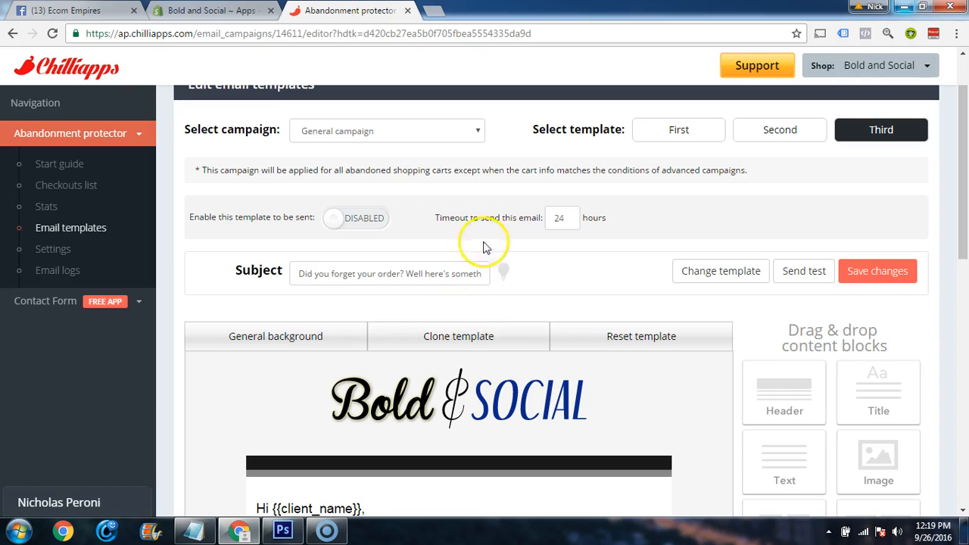
left_click(323, 227)
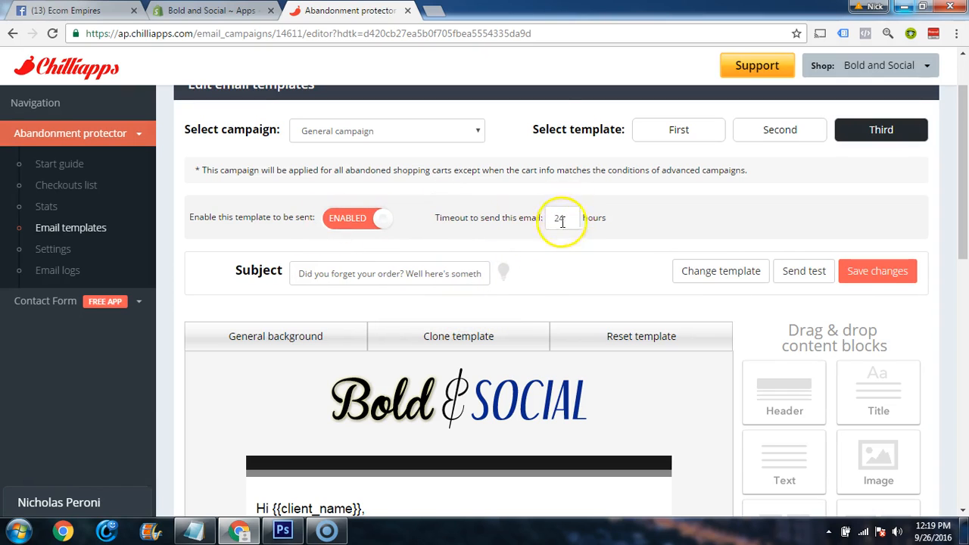
scroll(551, 268, "down", 1)
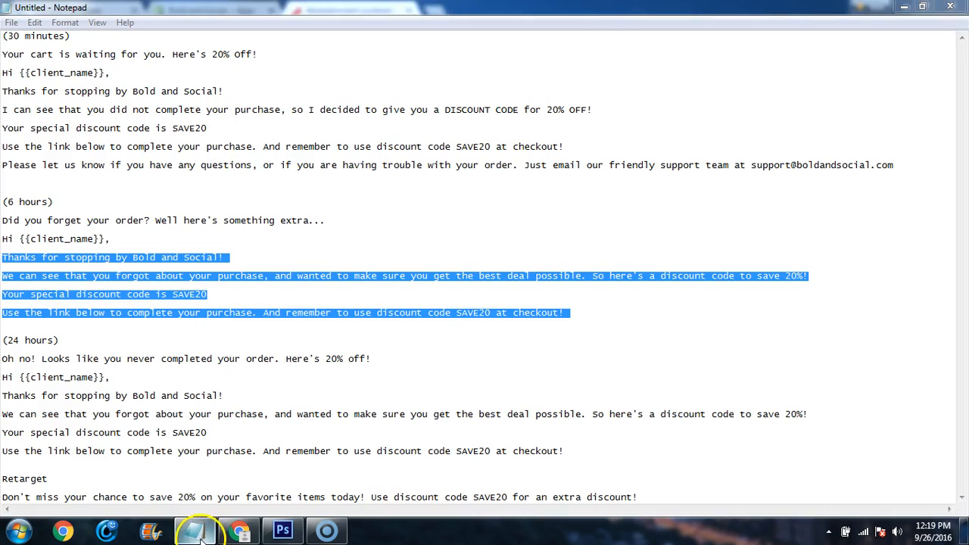
Copy the 24-hour subject line from the notes and set the subject to "Oh no! Looks like you never completed your order. Here's 20% off!"
left_click(194, 530)
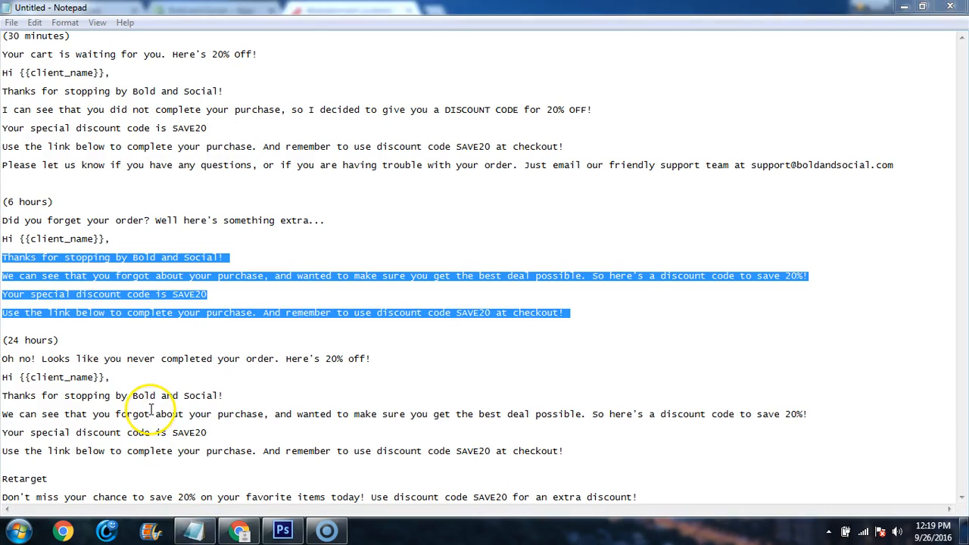
left_click_drag(382, 360, 17, 364)
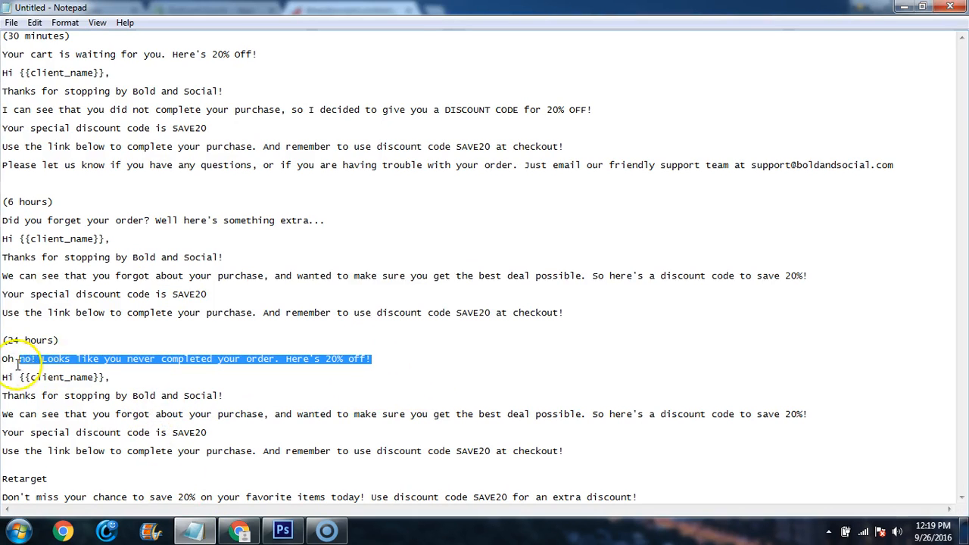
left_click(240, 530)
left_click(364, 195)
key("ctrl+a")
type("Oh no! Looks like you never completed your order. Here's 20% off!")
left_click(553, 213)
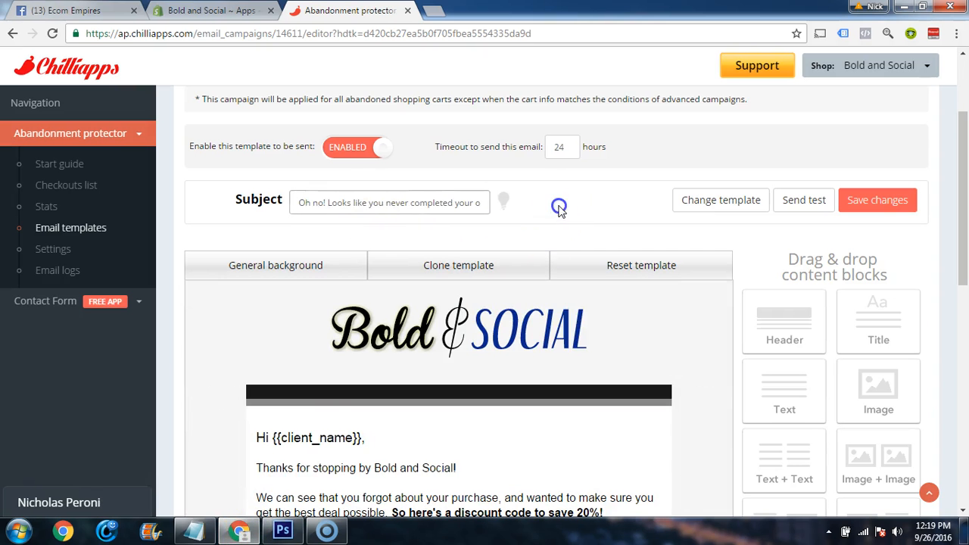
Replace the third email's body below the greeting with the 24-hour message from the notes, keeping a blank line after the greeting
scroll(449, 291, "down", 3)
left_click(193, 529)
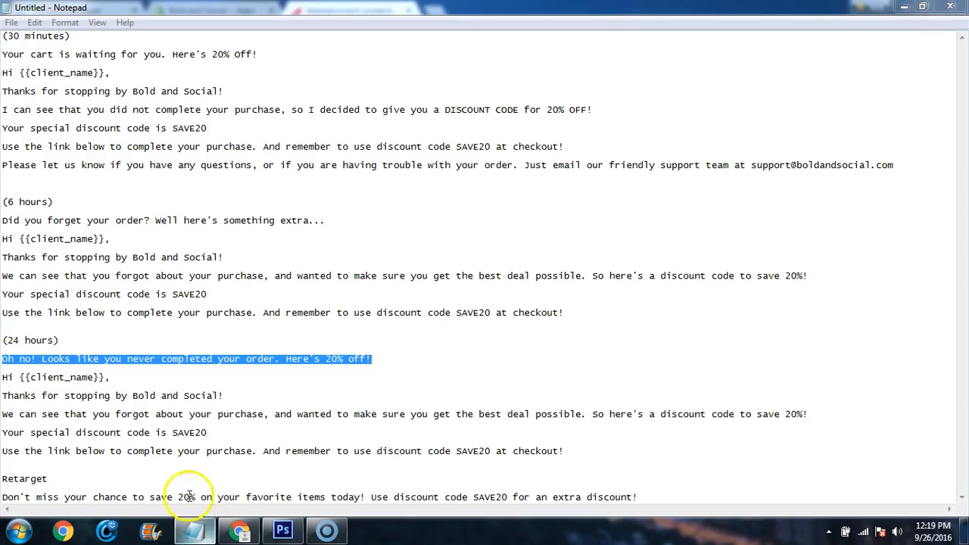
left_click(584, 451)
left_click_drag(584, 452, 2, 387)
key("ctrl+c")
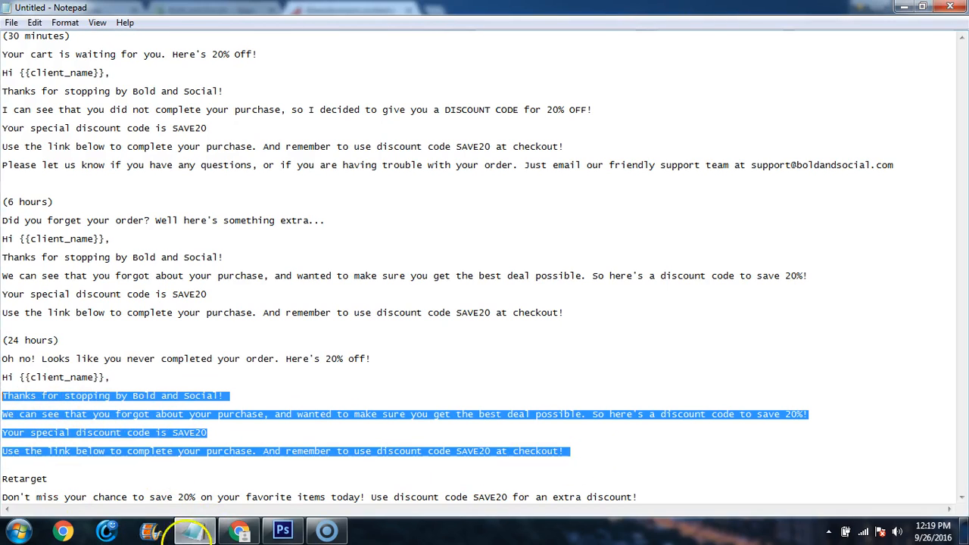
left_click(240, 530)
left_click(396, 371)
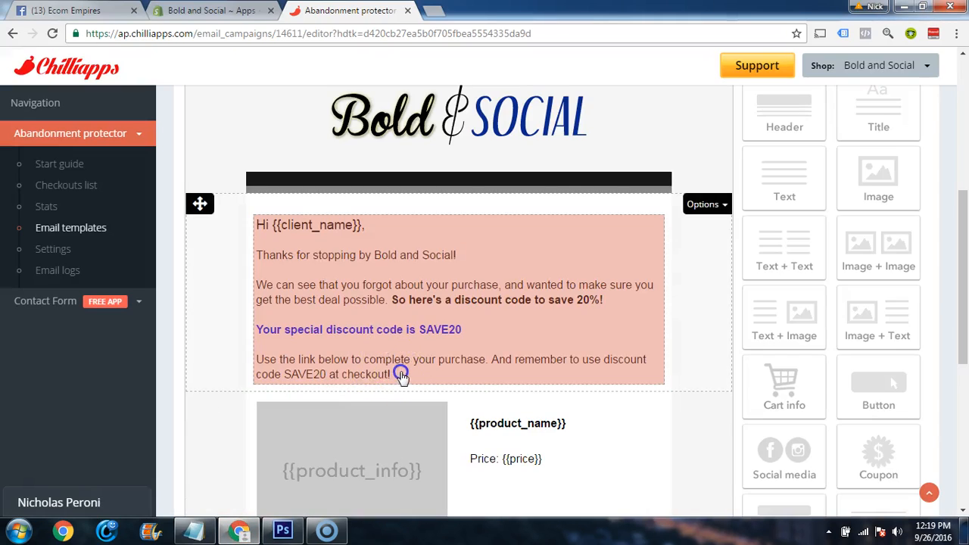
left_click_drag(436, 377, 259, 261)
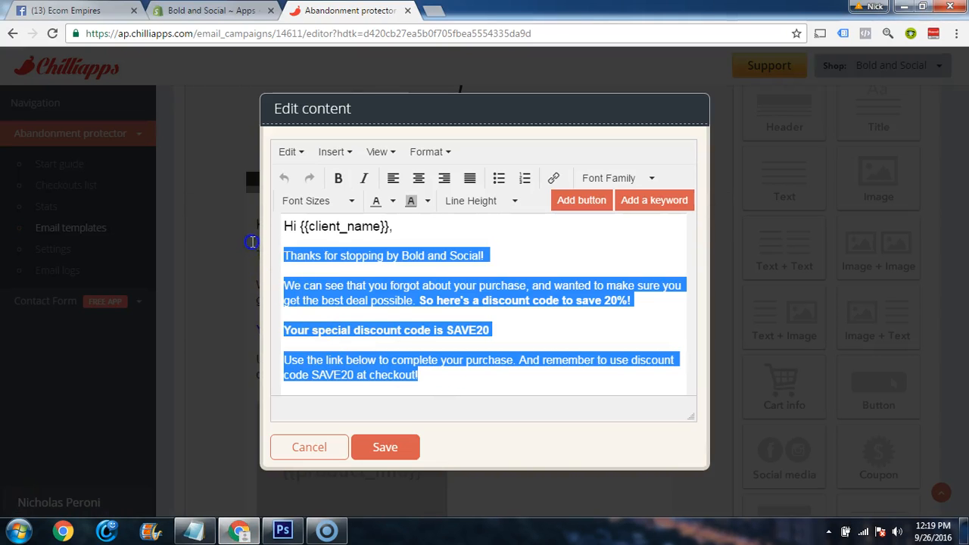
key("ctrl+v")
left_click(443, 226)
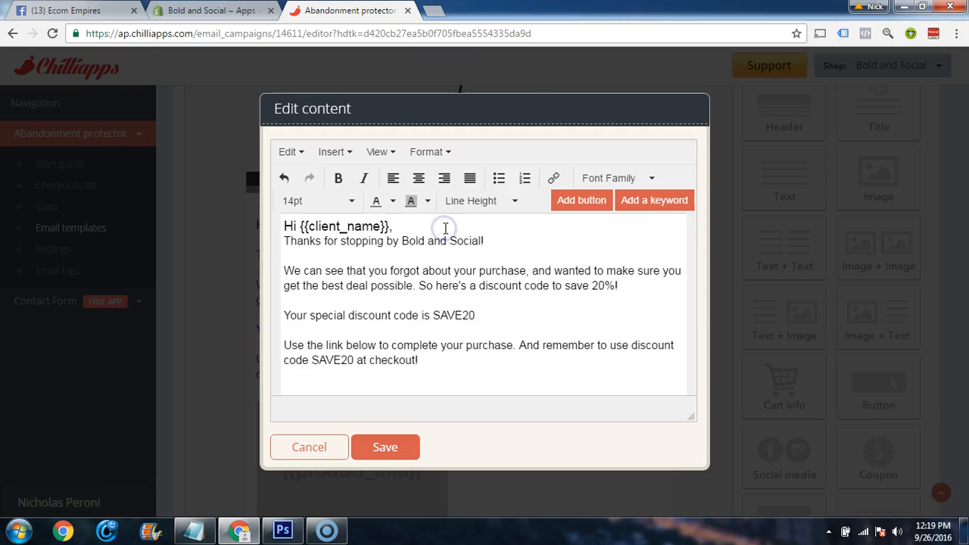
key("Return")
Make the line "Your special discount code is SAVE20" bold and blue
left_click_drag(488, 326, 281, 311)
left_click(339, 180)
left_click(392, 201)
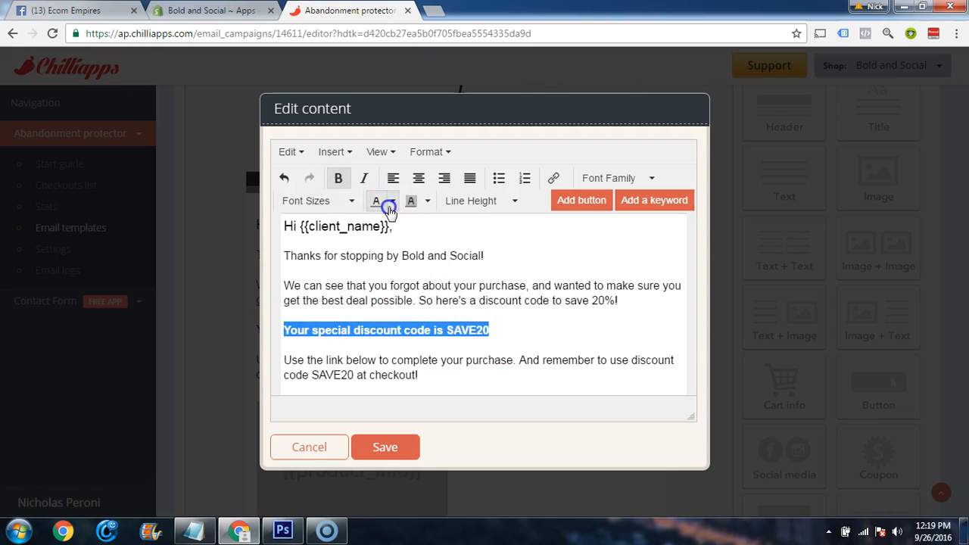
left_click(445, 244)
left_click(628, 319)
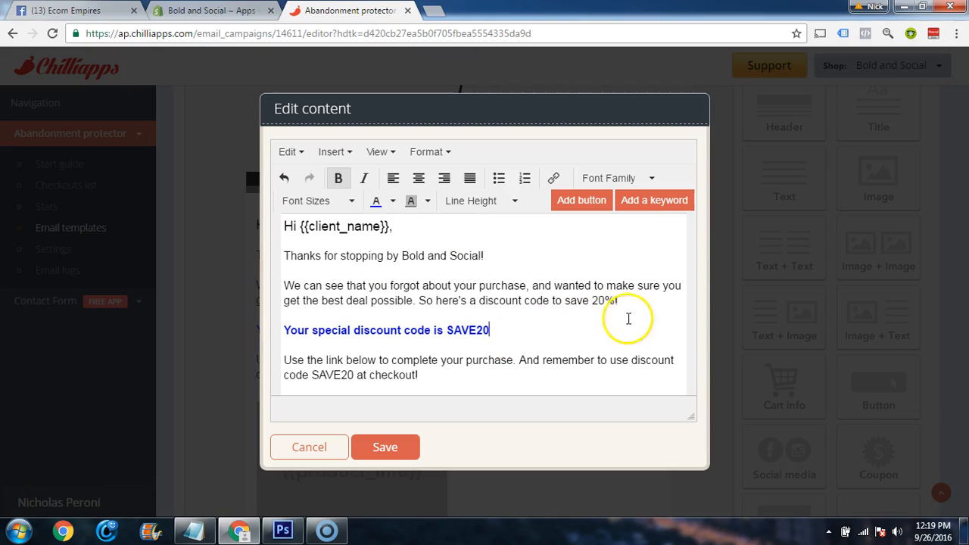
Bold the sentence "So here's a discount code to save 20%!" and save the text block
left_click_drag(629, 302, 417, 297)
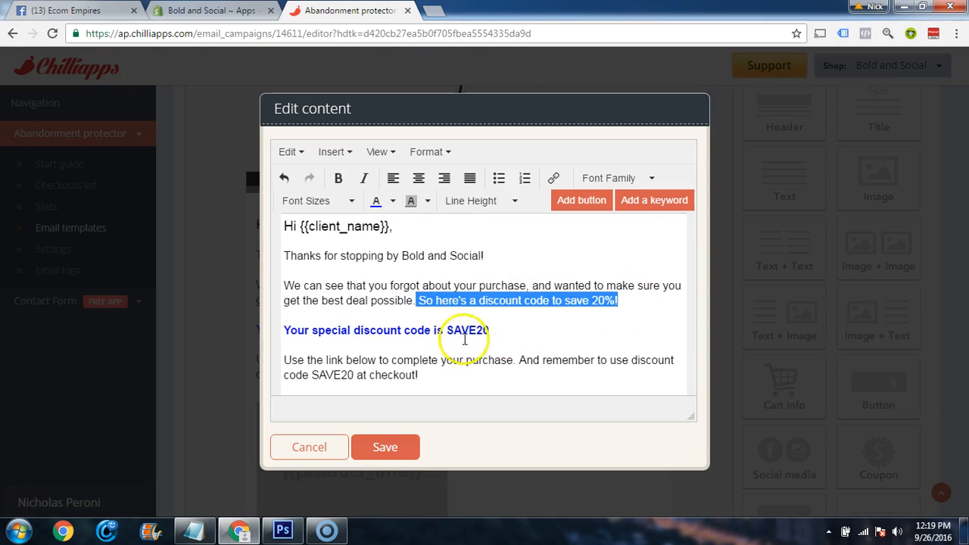
key("ctrl+b")
left_click(495, 367)
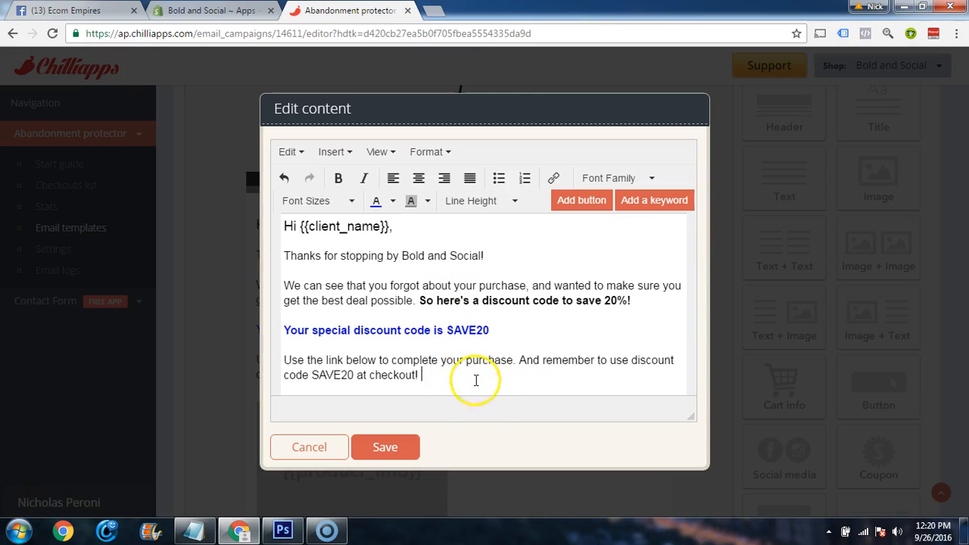
left_click(397, 447)
Check the remaining content of the 24-hour email and save the template's changes
scroll(504, 331, "down", 5)
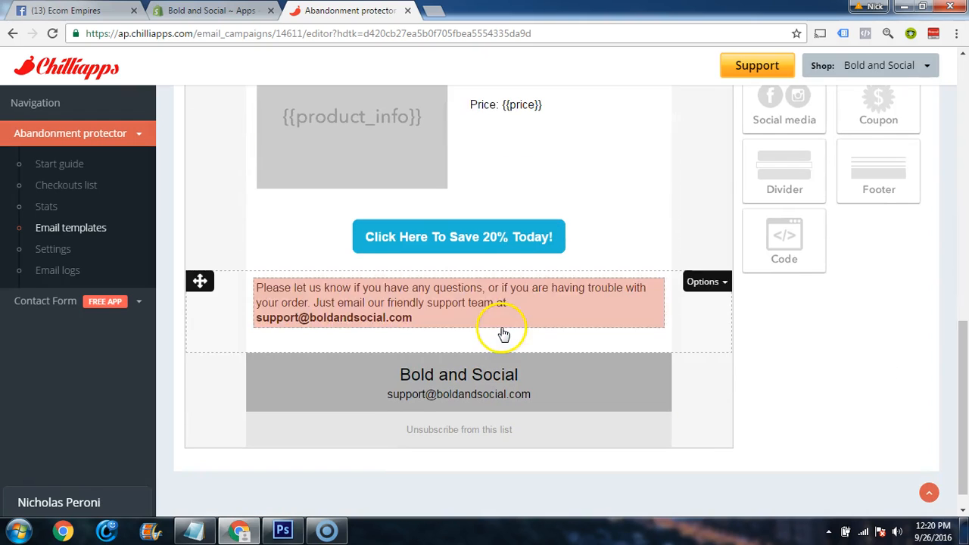
scroll(591, 439, "down", 1)
scroll(592, 441, "up", 10)
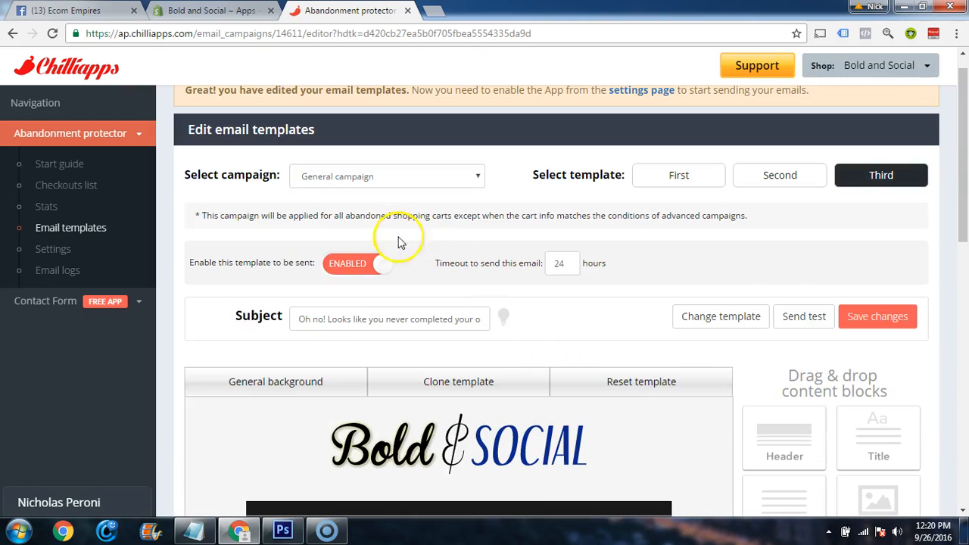
left_click(867, 318)
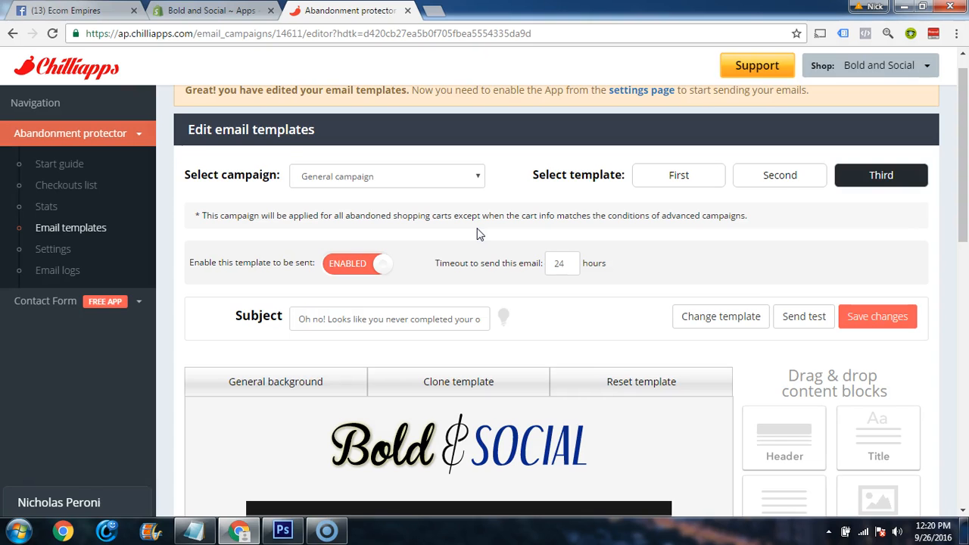
Look over the third email template's message, product block and sending options
scroll(454, 216, "down", 5)
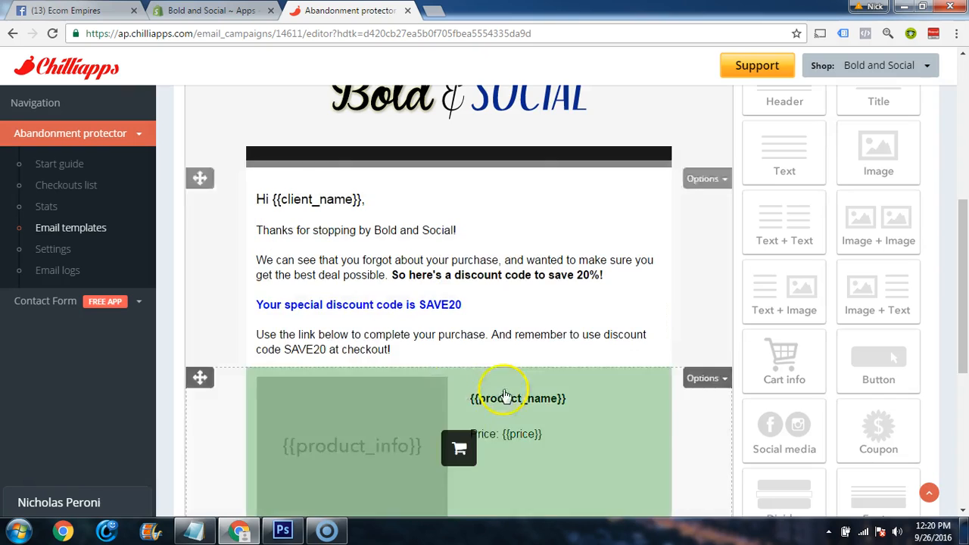
scroll(550, 383, "down", 5)
scroll(550, 383, "up", 5)
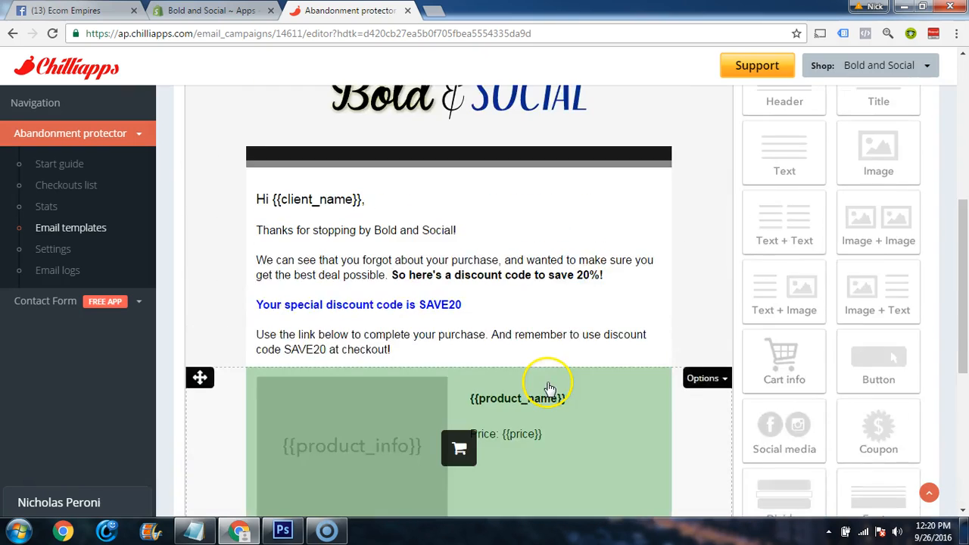
scroll(550, 383, "up", 5)
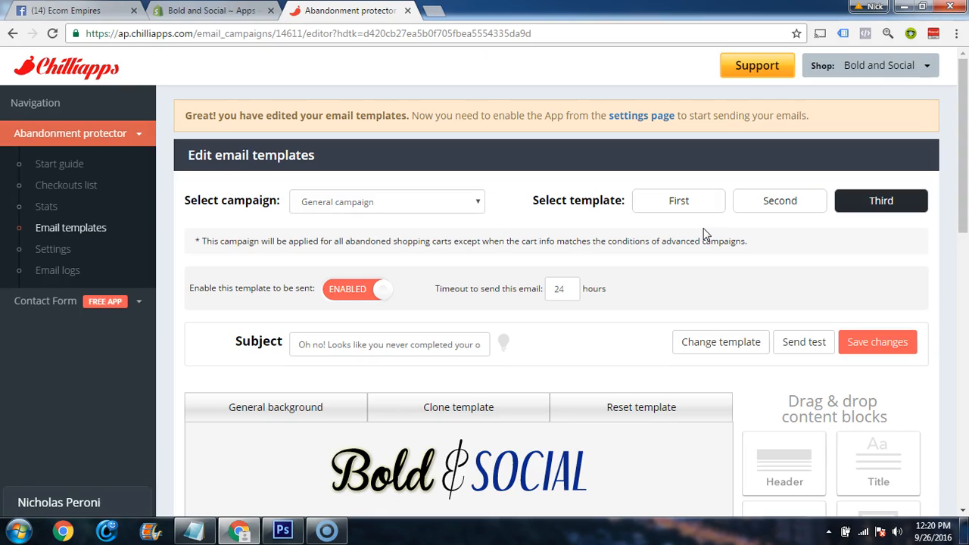
left_click(677, 204)
left_click(684, 271)
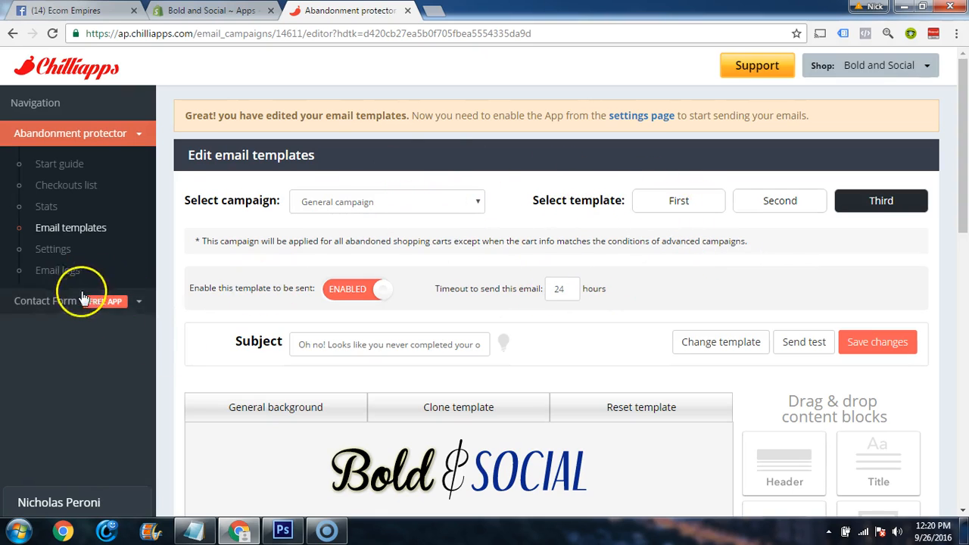
Open the app's settings and set the notification email to the store's support address, saving the change
left_click(61, 249)
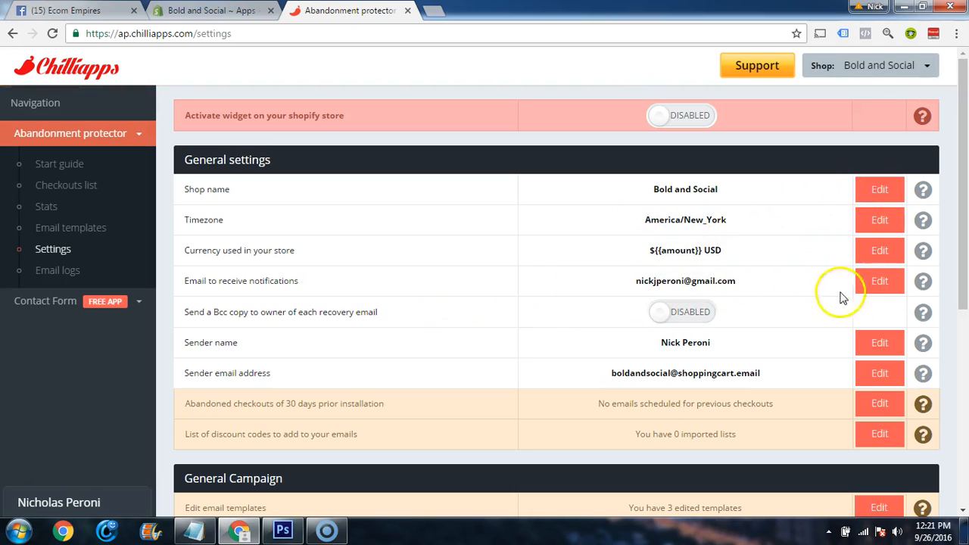
left_click(874, 288)
left_click_drag(738, 281, 623, 281)
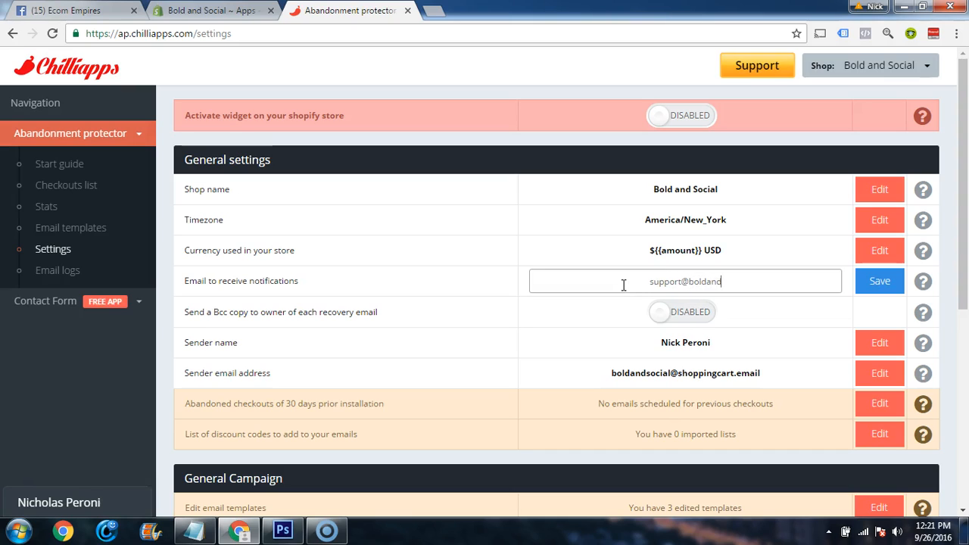
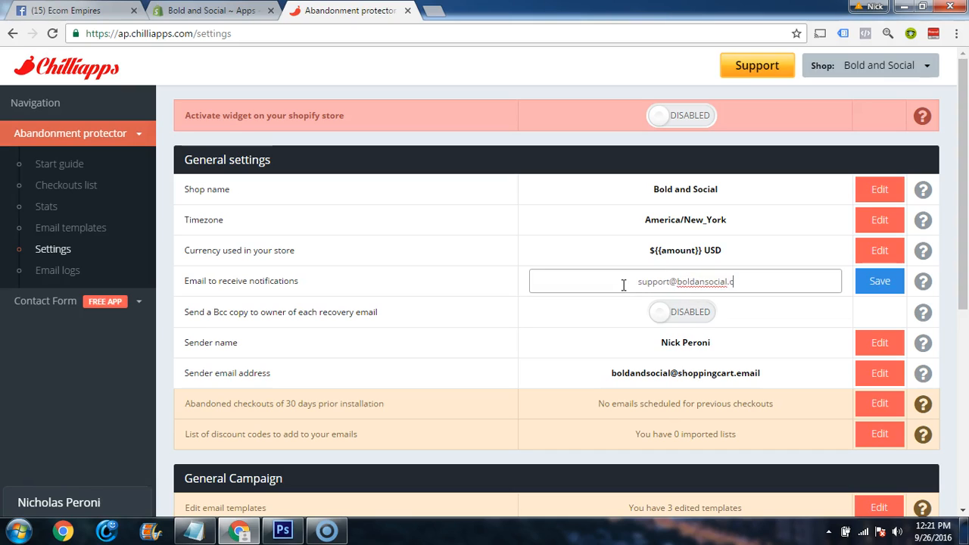
left_click(865, 292)
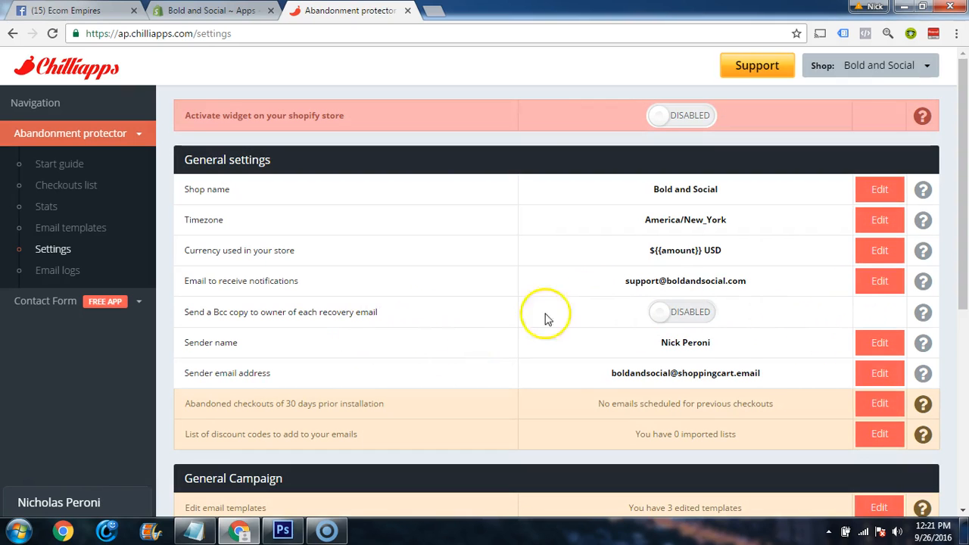
Set the sender name to "Bold and Social Team" and save it
scroll(788, 306, "down", 1)
left_click(871, 271)
double_click(693, 272)
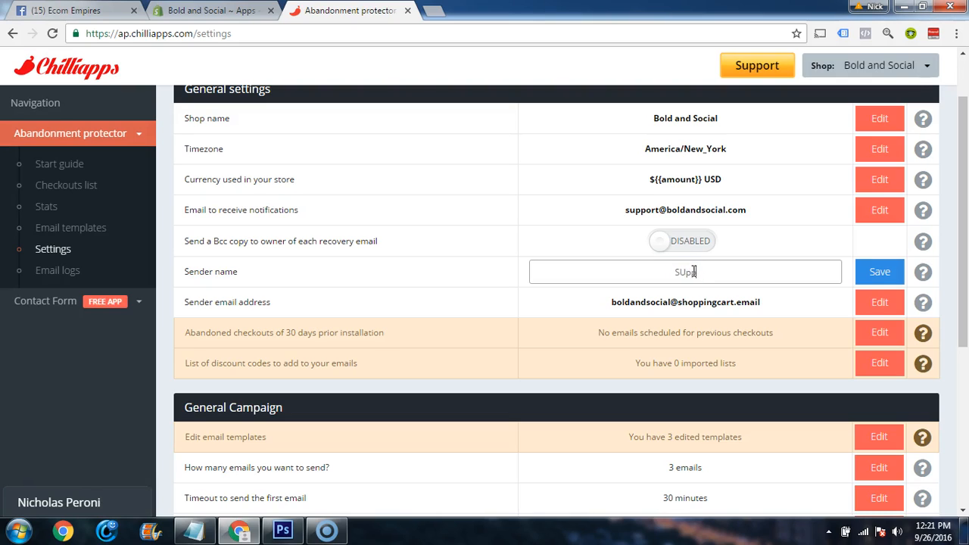
key("BackSpace")
key("BackSpace")
type("Bold and SO")
key("BackSpace")
type("ocial Team")
left_click(878, 271)
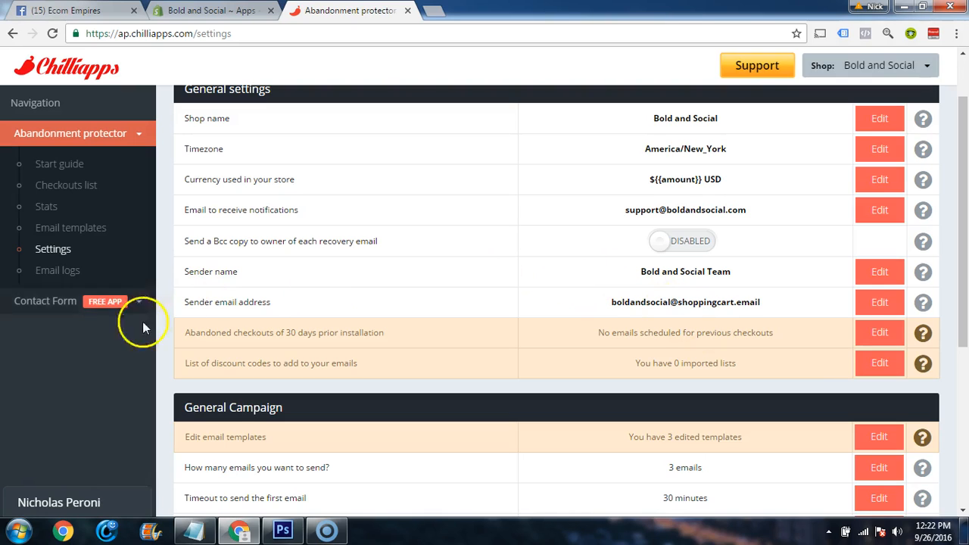
Return from the settings to the email template editor and go to the support message above the footer
left_click(65, 227)
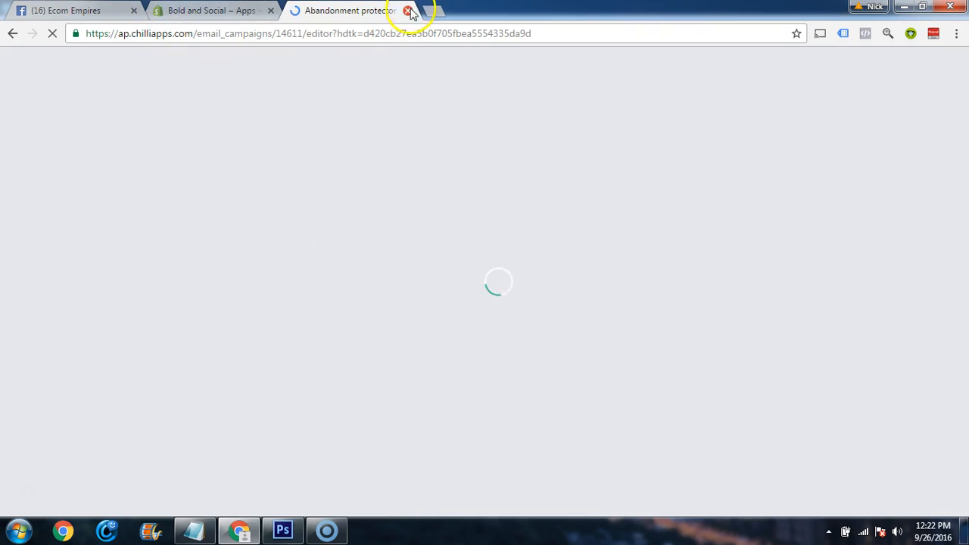
left_click(242, 17)
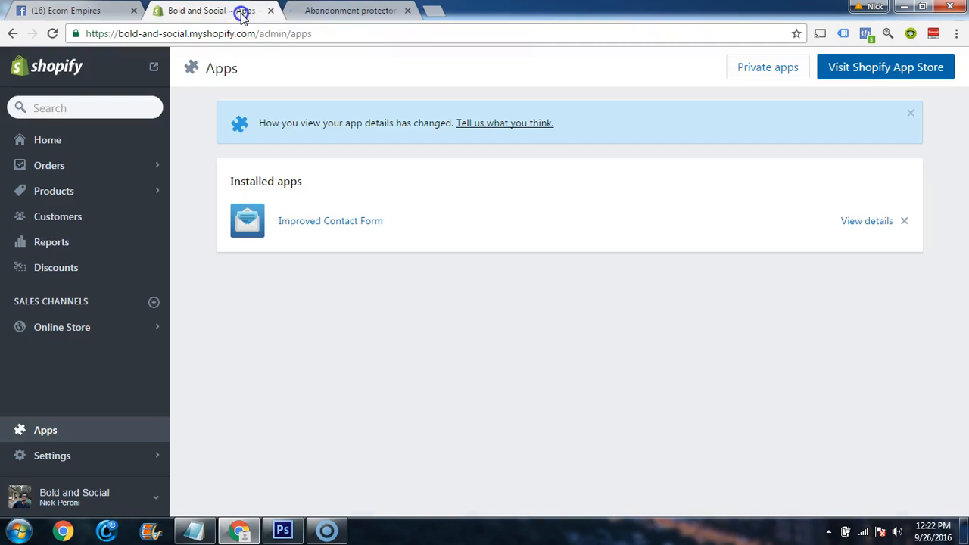
left_click(351, 14)
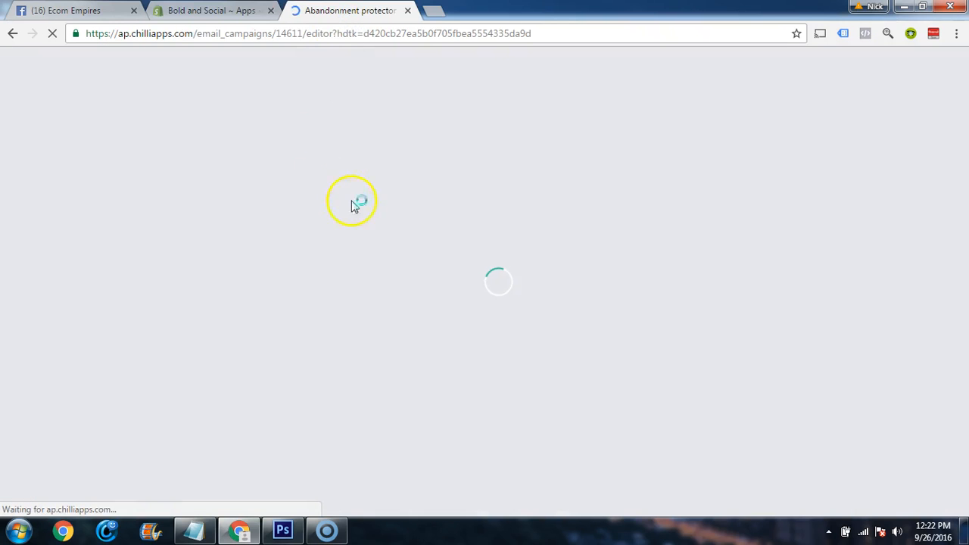
scroll(489, 295, "down", 8)
scroll(488, 301, "down", 1)
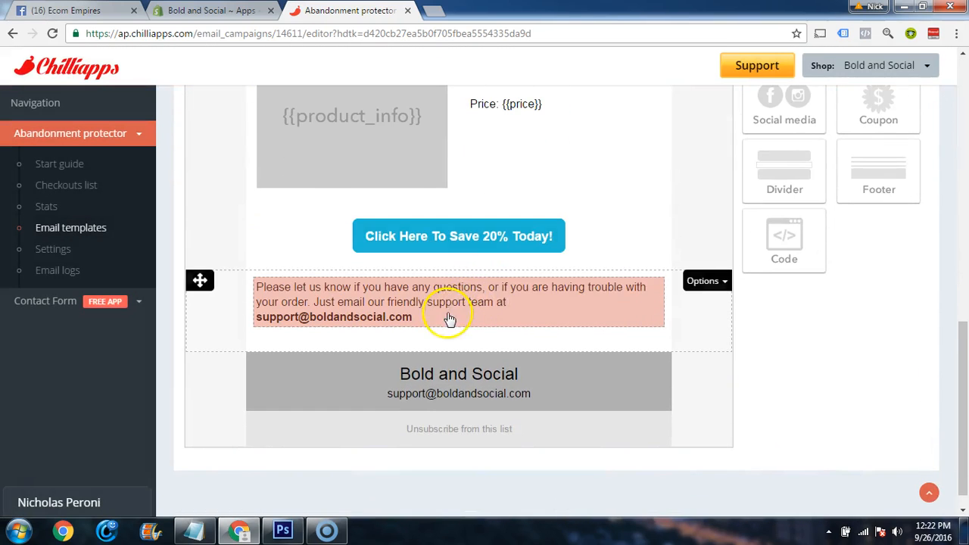
Add the line "We're here to help and happy to assist any way possible! :)" below the support email in the closing text block
left_click(611, 303)
left_click(489, 316)
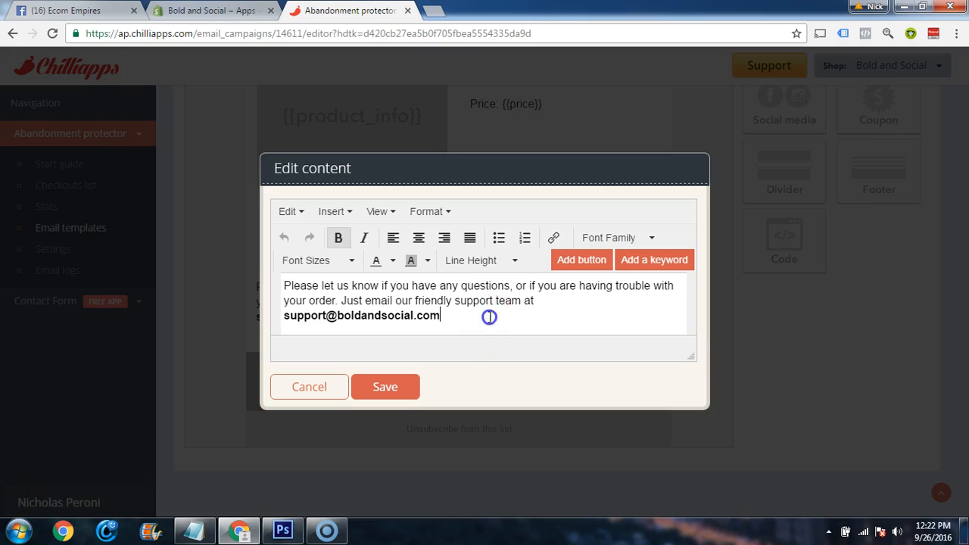
key("Return")
key("Return")
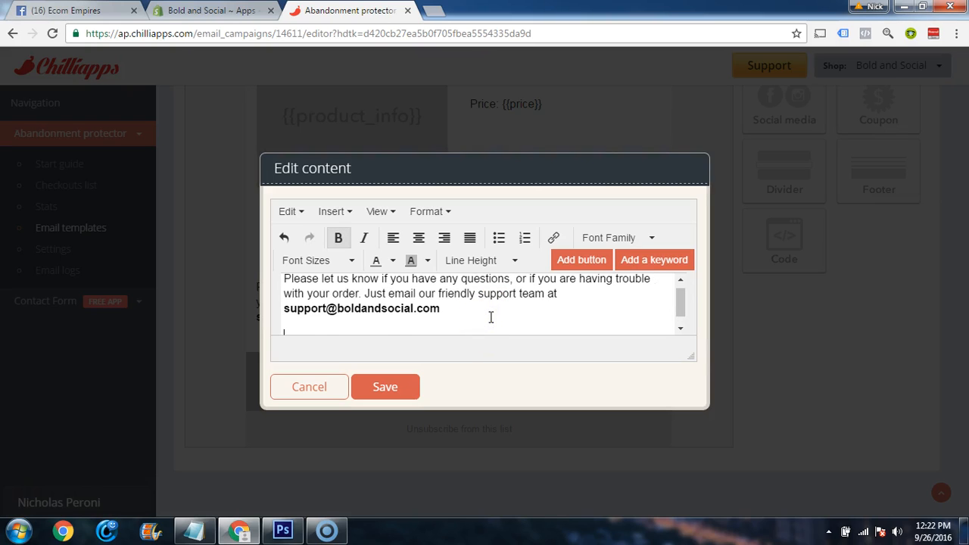
type("We're here")
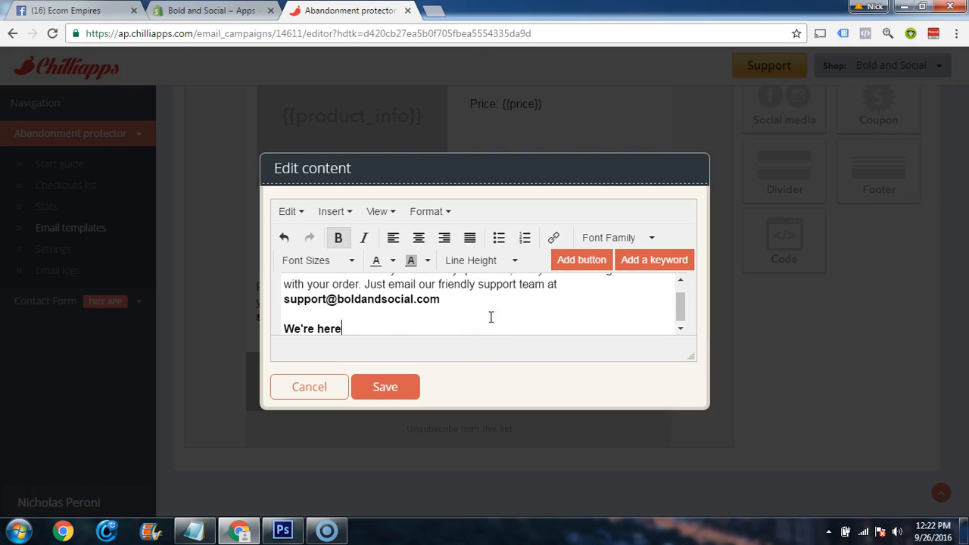
type(" to help and happy to assis")
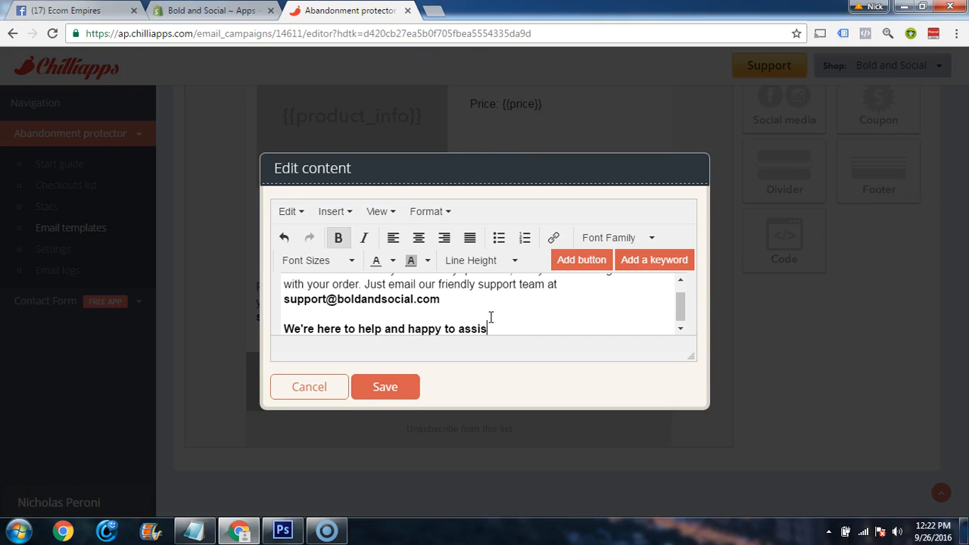
type("t any way possible! :)")
Add a sign-off reading "Thanks," followed by the representative's name and "Bold and Social Team" on separate lines
key("Return")
key("Return")
type("Thanks,")
key("Return")
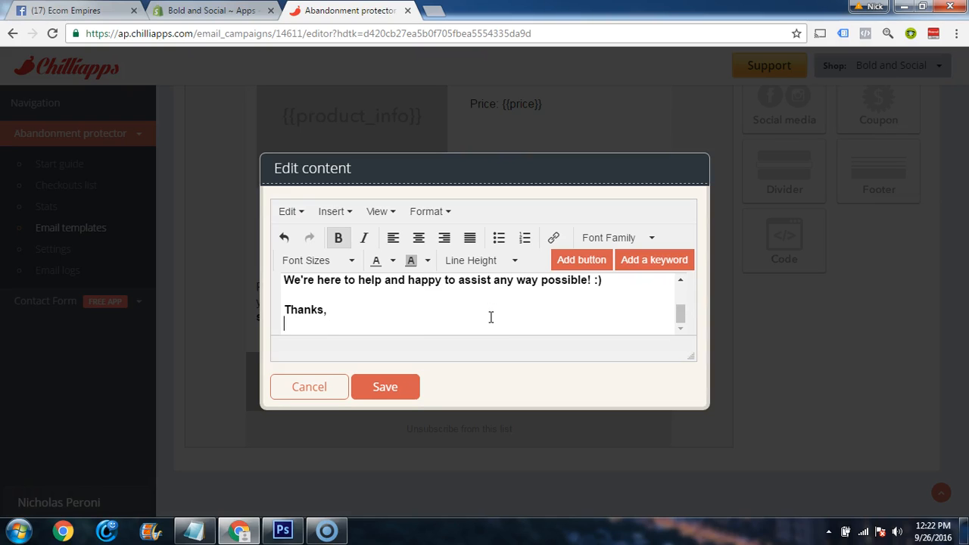
type("Laura S.")
key("Return")
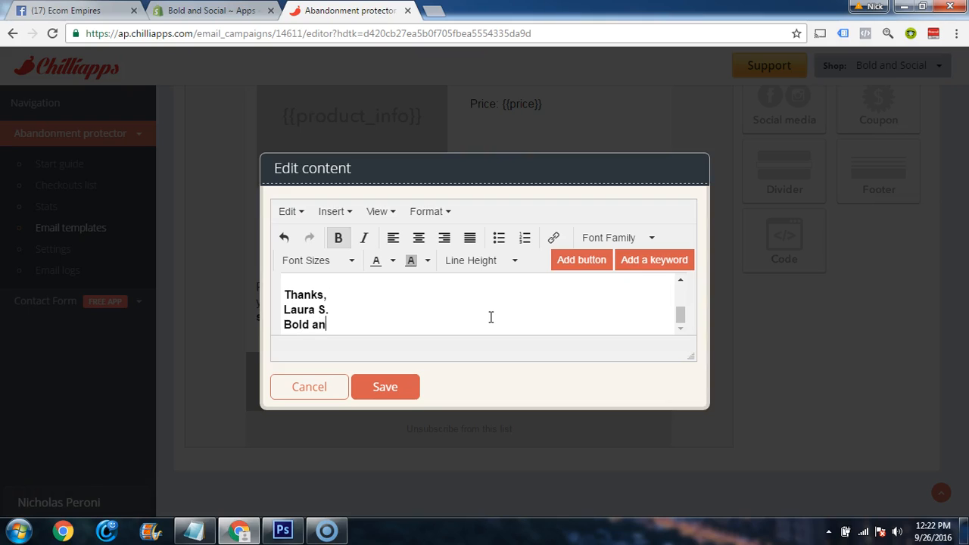
type("Bold and Social Taem")
type("eam")
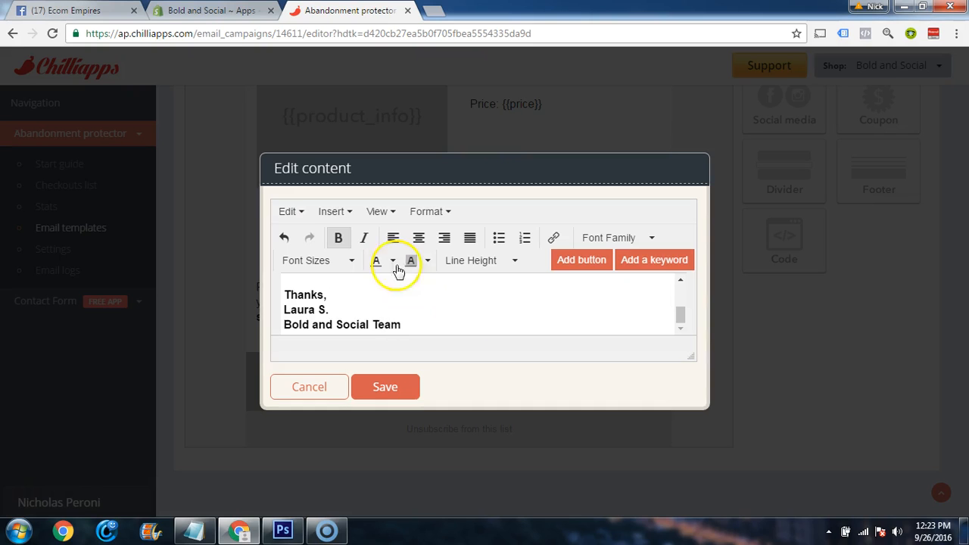
Remove the bold formatting from the added help line and the sign-off
mouse_move(437, 325)
left_mouse_down()
mouse_move(281, 271)
mouse_move(281, 309)
left_mouse_up()
left_click(338, 238)
left_click(601, 305)
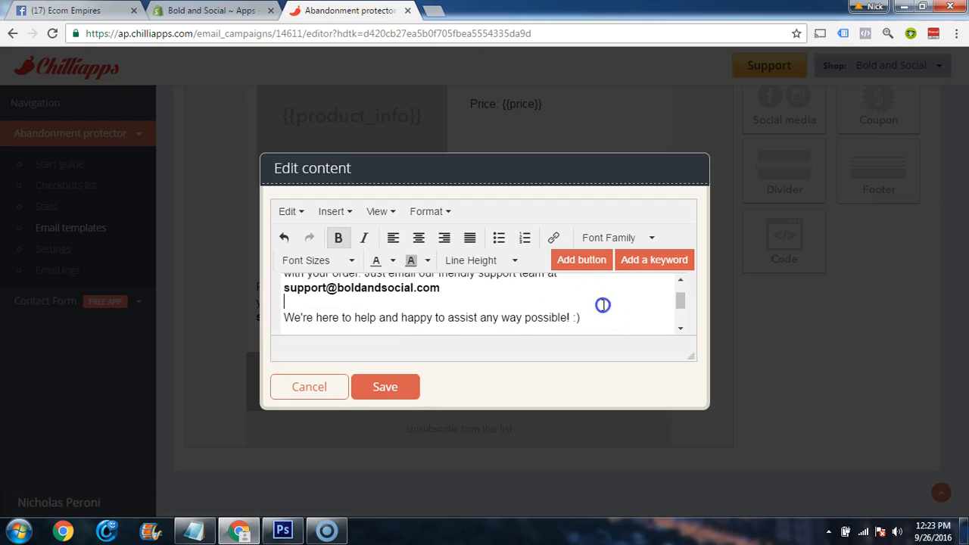
scroll(604, 316, "down", 2)
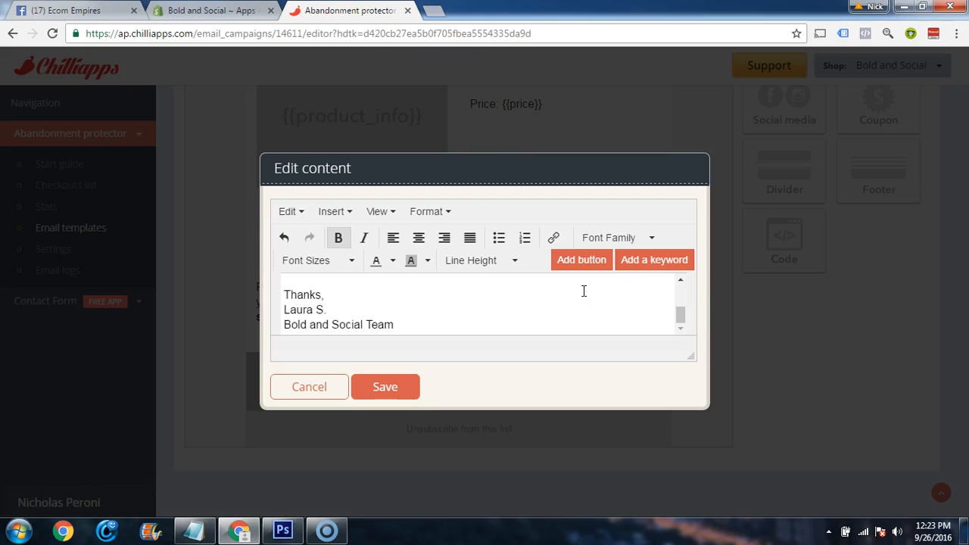
Copy the added help line and sign-off, and save the closing text block of the first email
left_click_drag(394, 325, 287, 295)
left_click_drag(424, 324, 279, 302)
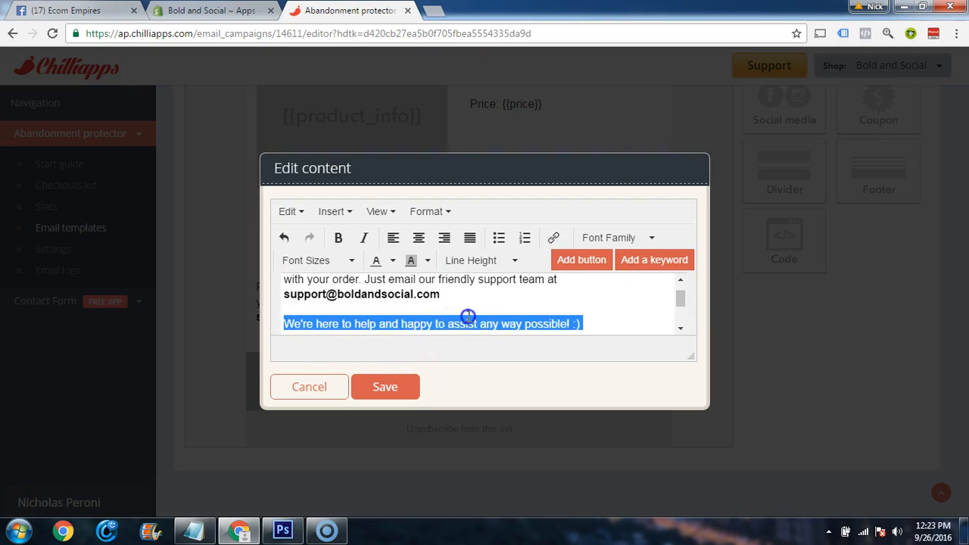
left_click(604, 329)
left_click(421, 389)
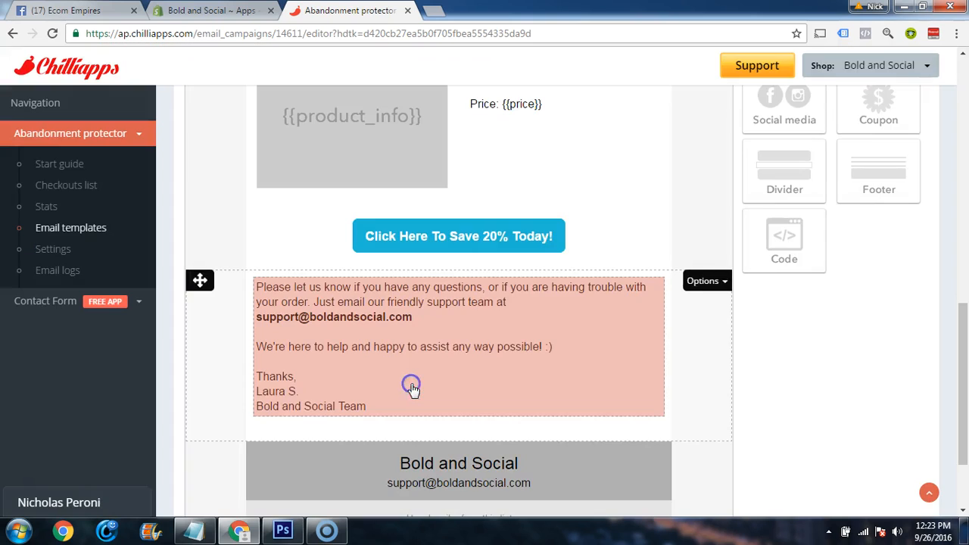
Save the changes to the first email template before leaving it
scroll(709, 382, "up", 8)
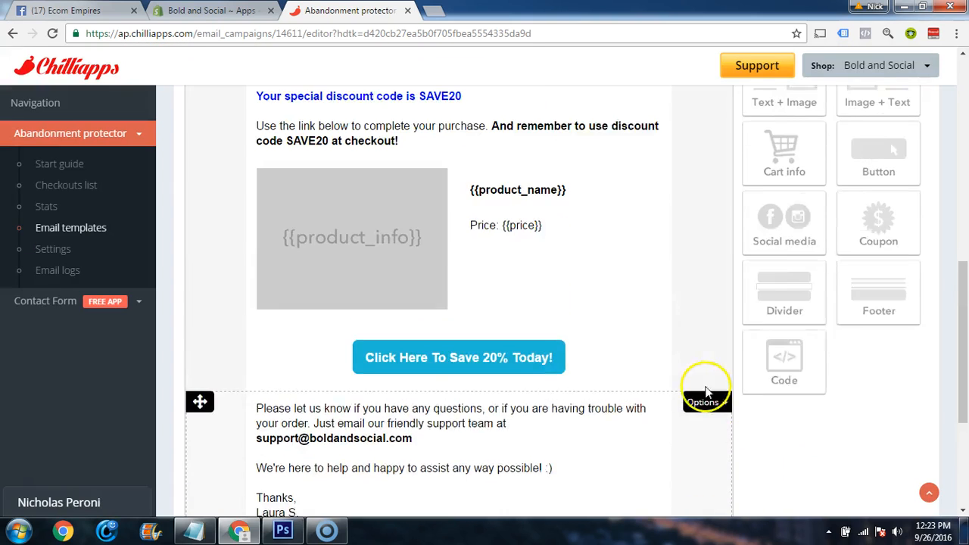
scroll(665, 364, "up", 3)
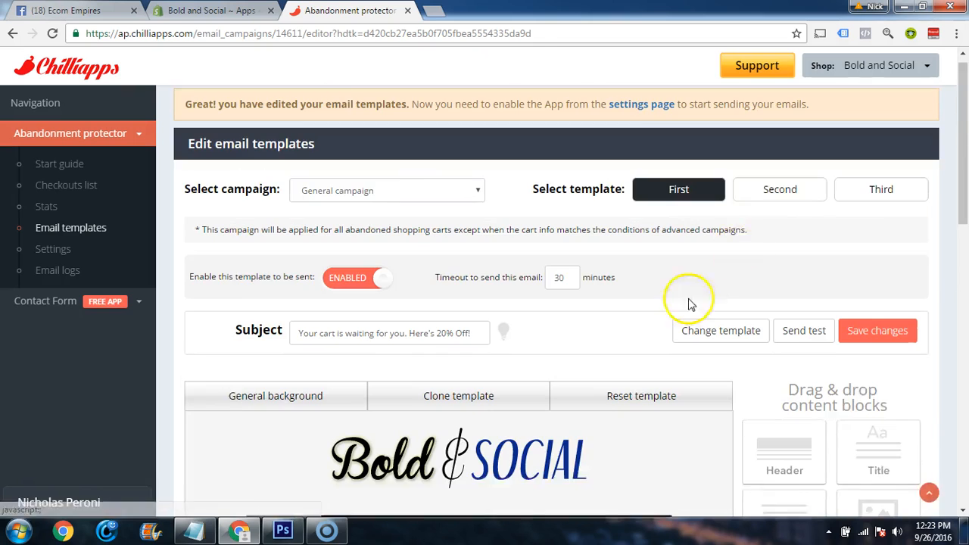
left_click(759, 212)
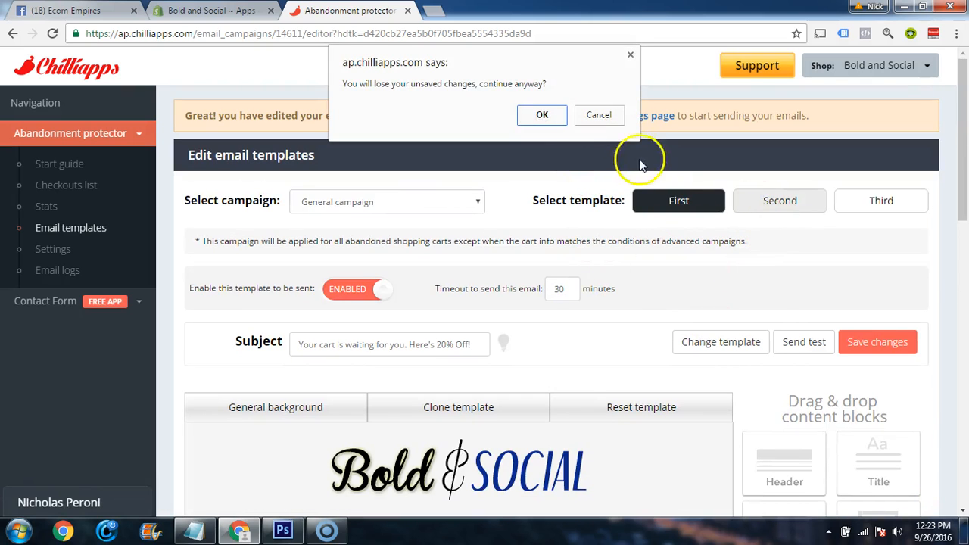
left_click(606, 121)
left_click(859, 341)
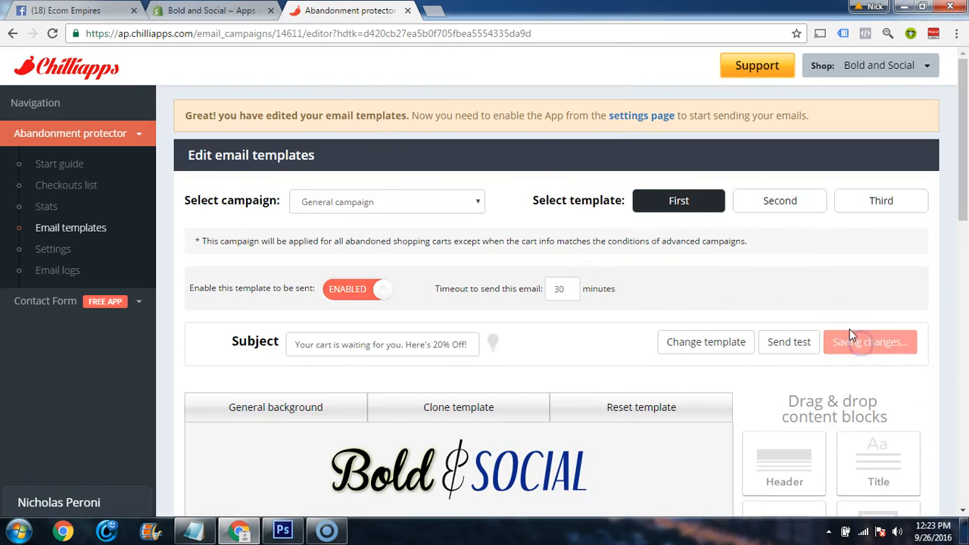
Switch to the second email template and set its sending timeout to 6 hours
left_click(779, 204)
scroll(500, 322, "down", 3)
scroll(491, 330, "down", 3)
scroll(465, 335, "up", 5)
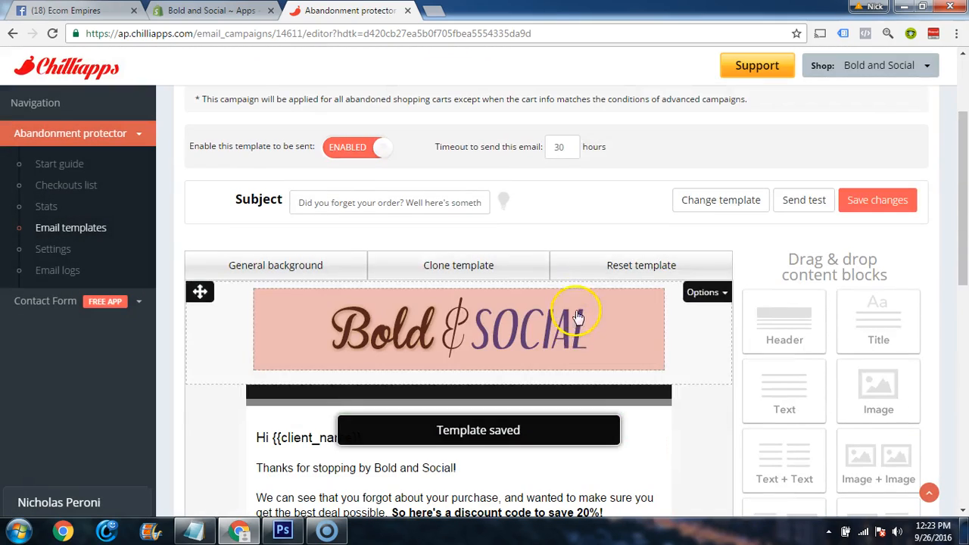
double_click(557, 147)
type("1")
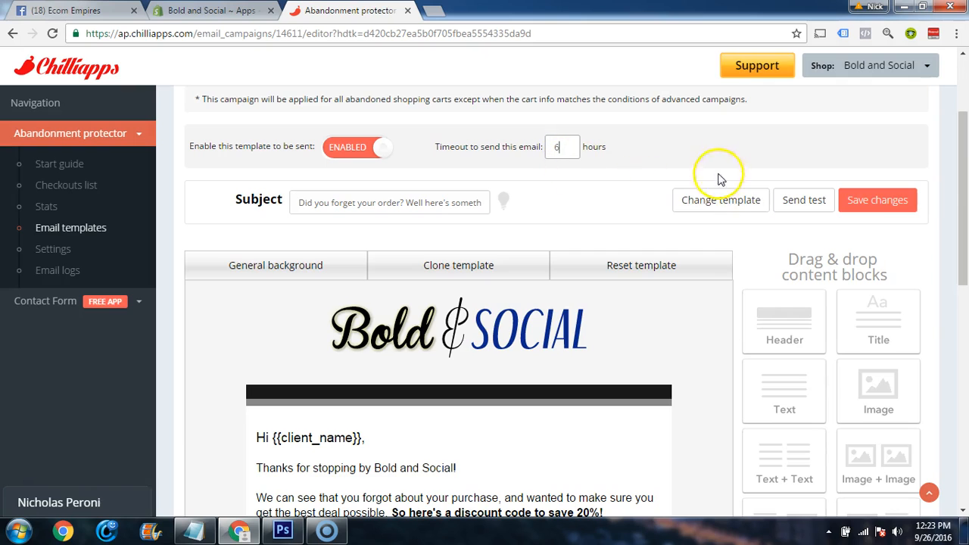
Paste the copied help line and sign-off, without bold, below the support email in the second template's closing text block and save the block
scroll(523, 303, "down", 6)
scroll(471, 373, "down", 1)
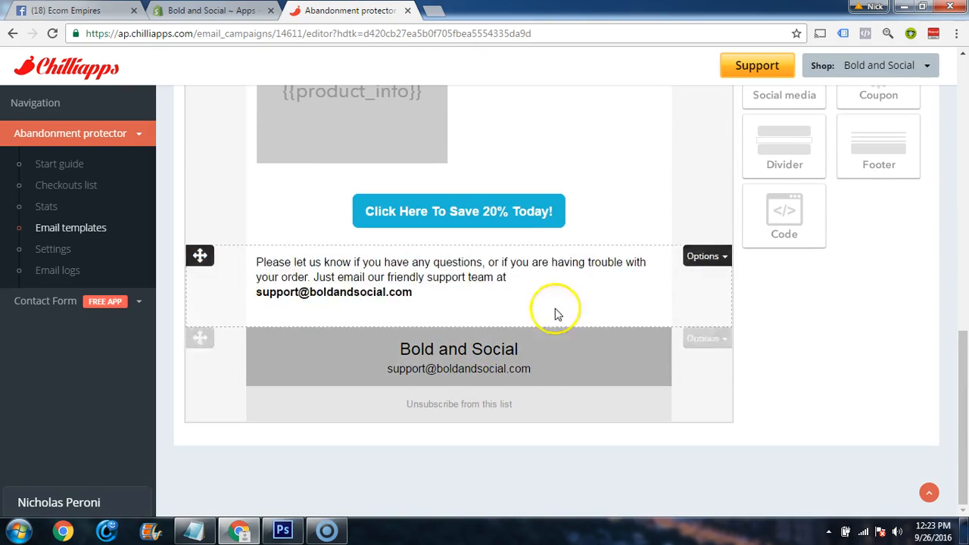
left_click(616, 280)
left_click(490, 315)
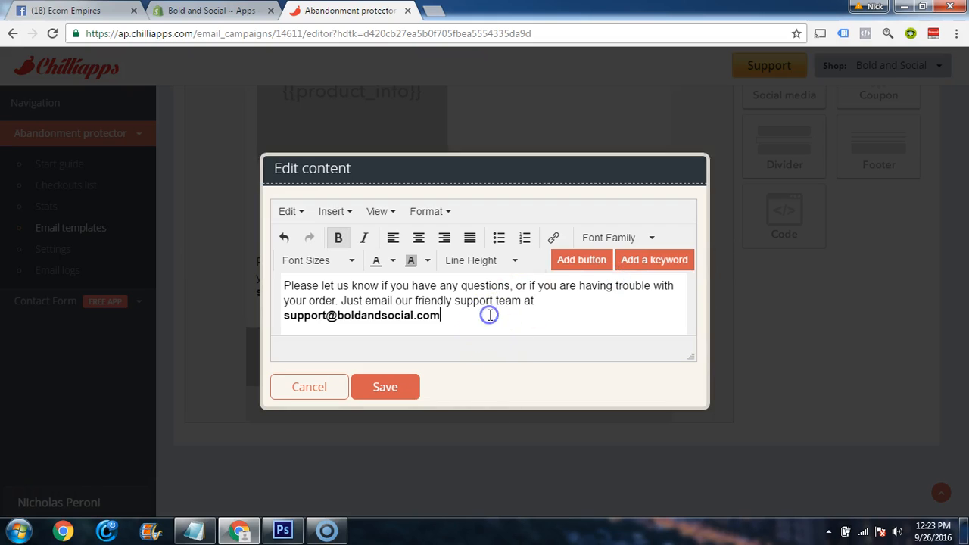
key("Return")
scroll(490, 315, "down", 3)
mouse_move(432, 313)
left_mouse_down()
mouse_move(320, 298)
mouse_move(280, 270)
mouse_move(281, 309)
left_mouse_up()
left_click(389, 385)
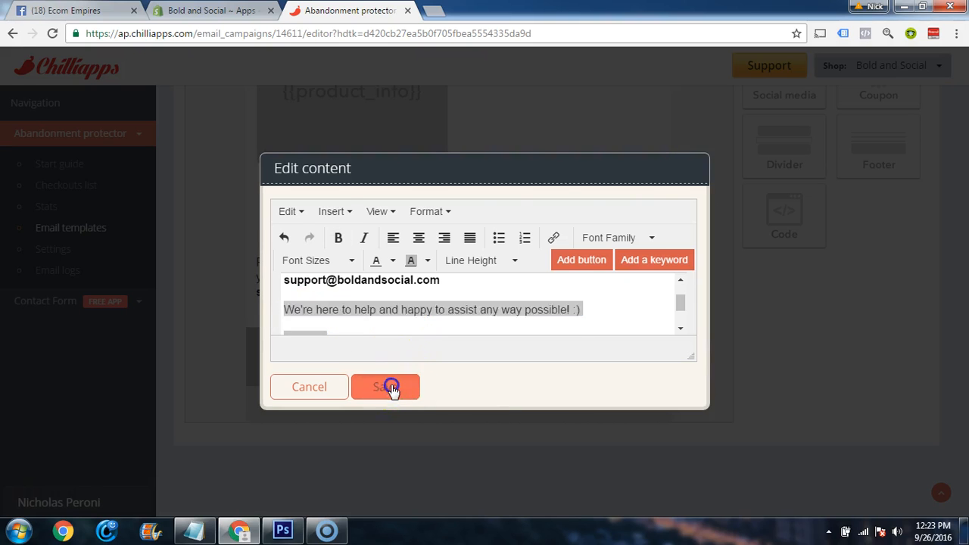
Save the changes to the second email template
scroll(800, 233, "up", 4)
scroll(800, 233, "up", 3)
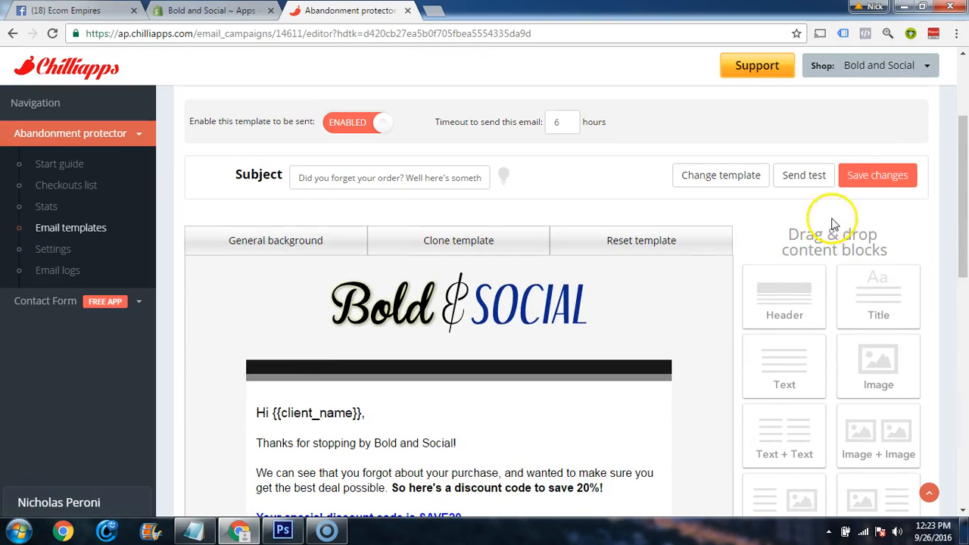
left_click(863, 176)
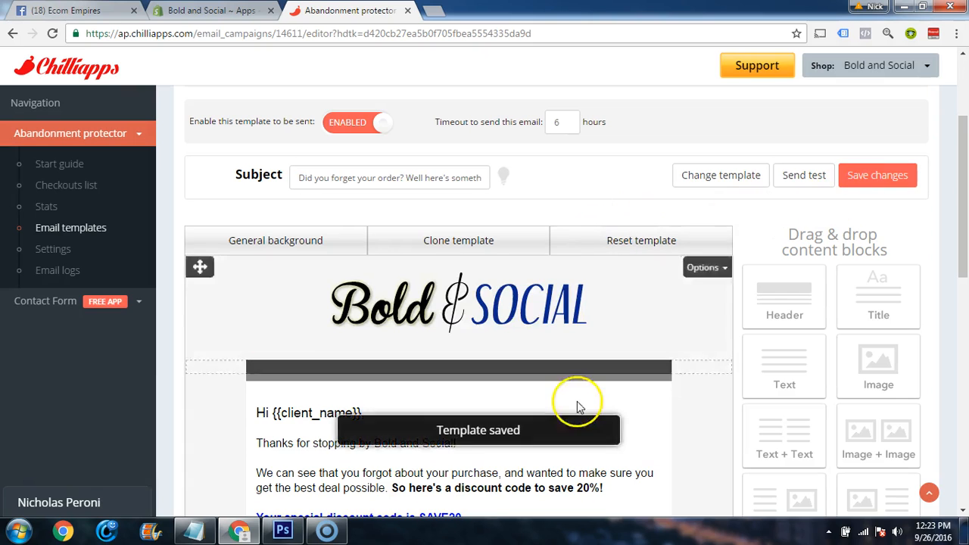
In the third template, paste the copied help line and sign-off below the support email, remove their bold formatting and save the block
scroll(545, 181, "up", 2)
left_click(839, 200)
scroll(619, 316, "down", 10)
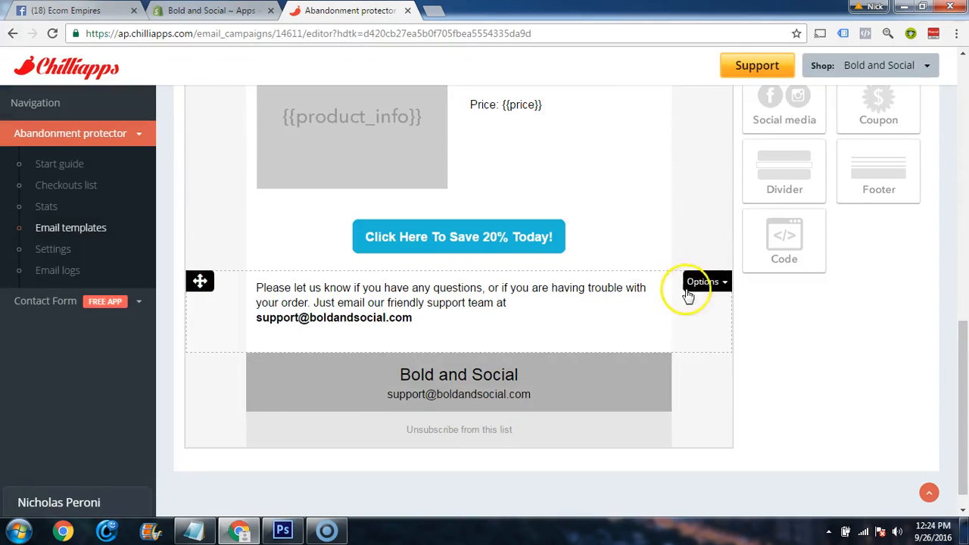
left_click(638, 308)
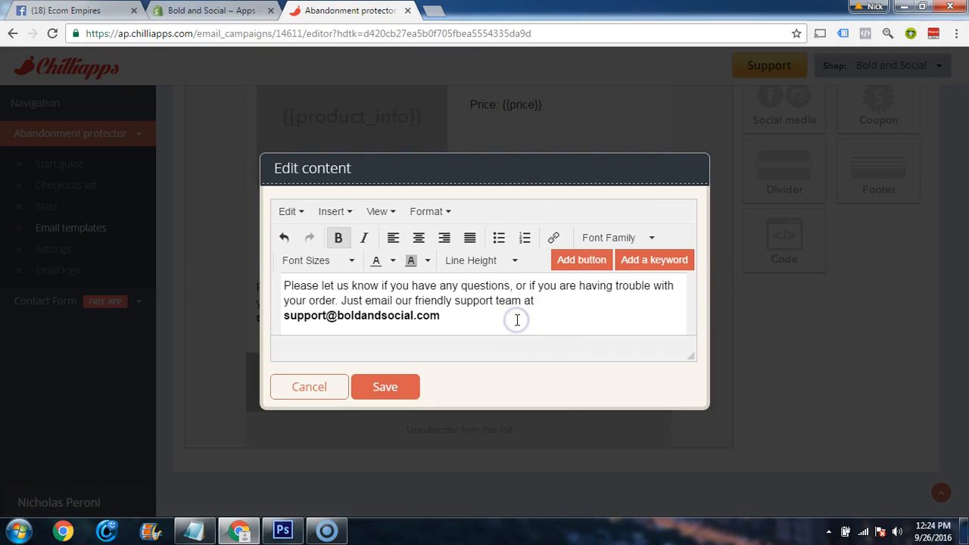
key("Return")
key("Return")
type("Thanks, Laura S. Bold and Social Team")
mouse_move(402, 325)
left_mouse_down()
mouse_move(415, 322)
mouse_move(318, 309)
mouse_move(280, 273)
mouse_move(281, 283)
left_mouse_up()
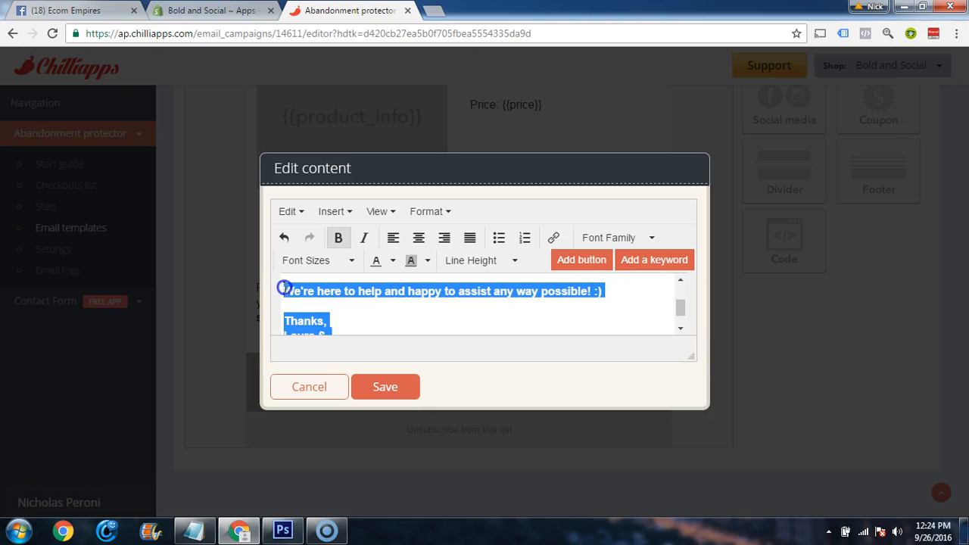
key("ctrl+b")
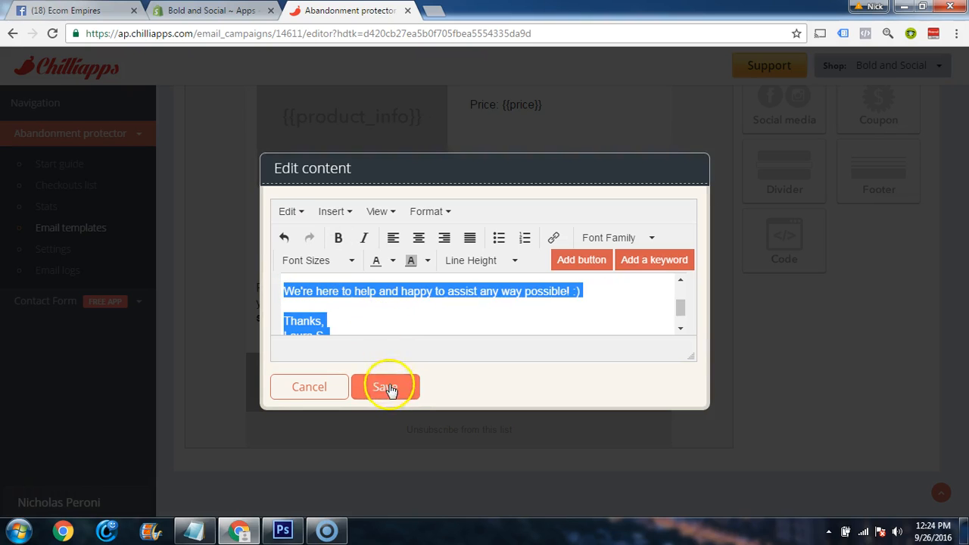
left_click(385, 386)
Save the changes to the third email template
scroll(745, 326, "up", 5)
scroll(744, 325, "up", 5)
left_click(870, 272)
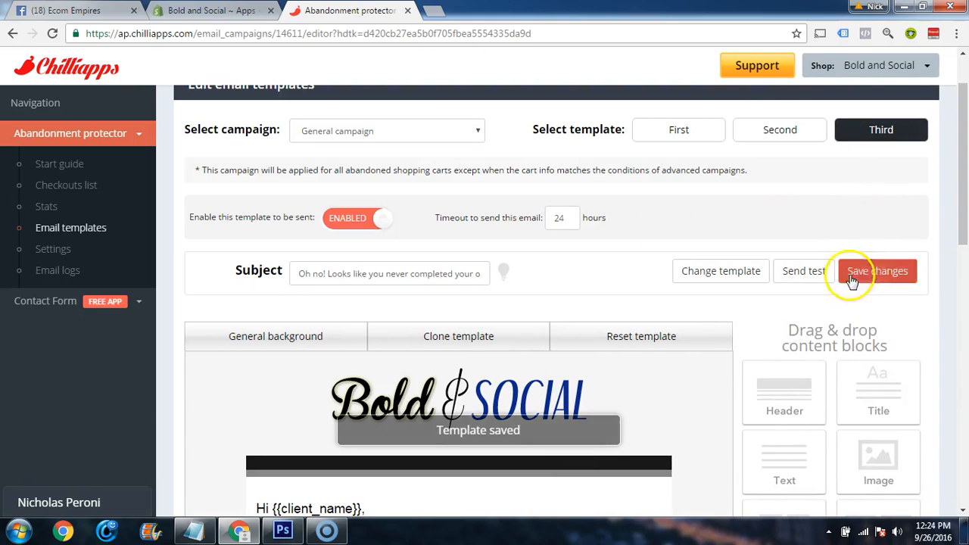
In the app settings, change the sender name to the representative's first name followed by "from Bold and Social" and save it
left_click(61, 252)
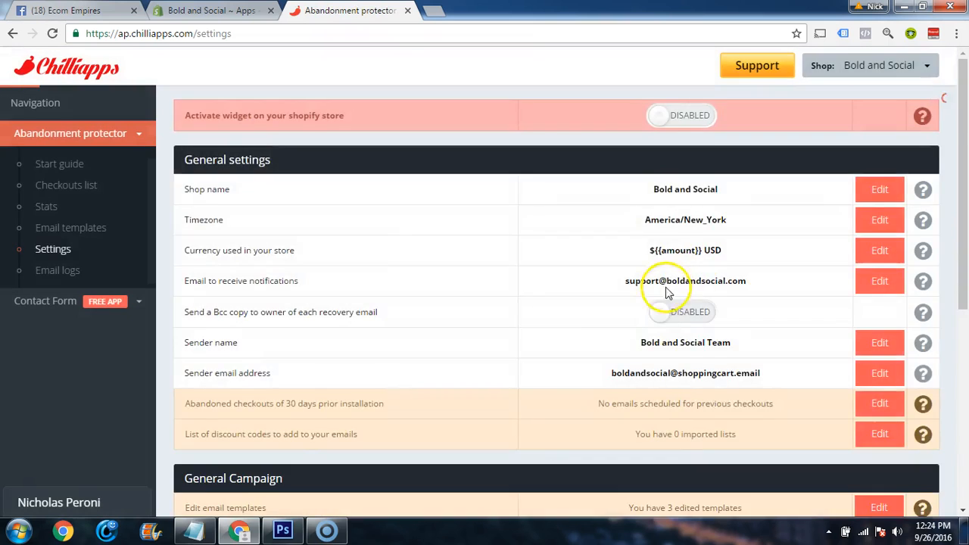
scroll(692, 287, "down", 3)
left_click(880, 201)
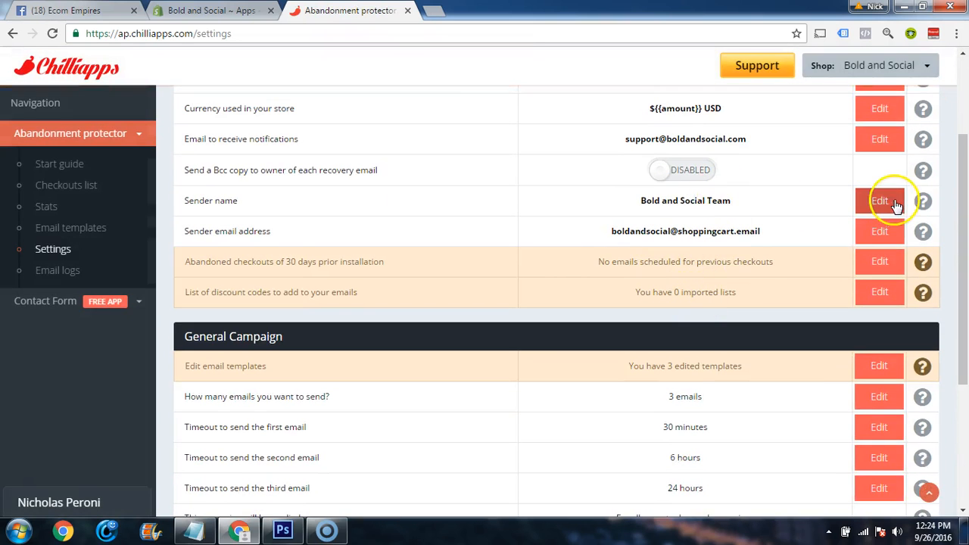
left_click_drag(738, 201, 644, 199)
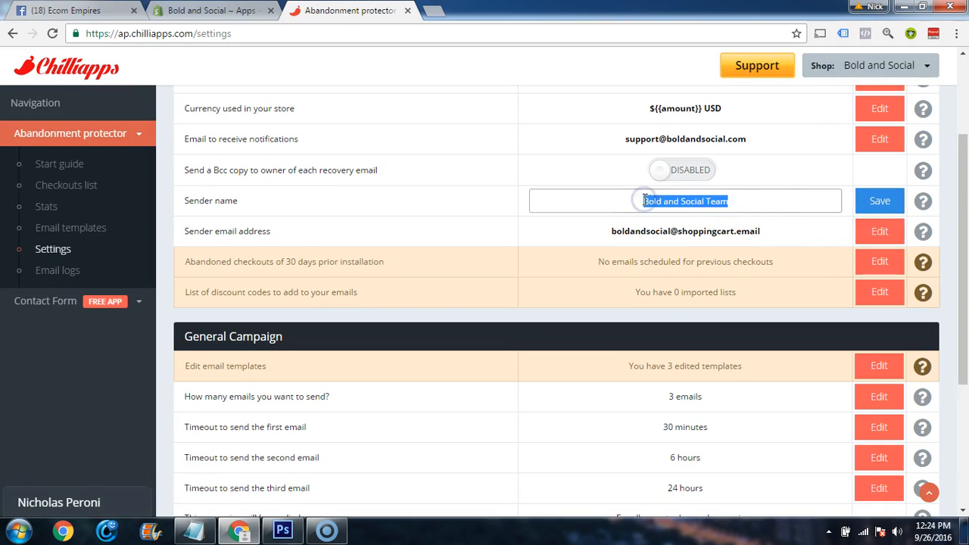
type("Laura from")
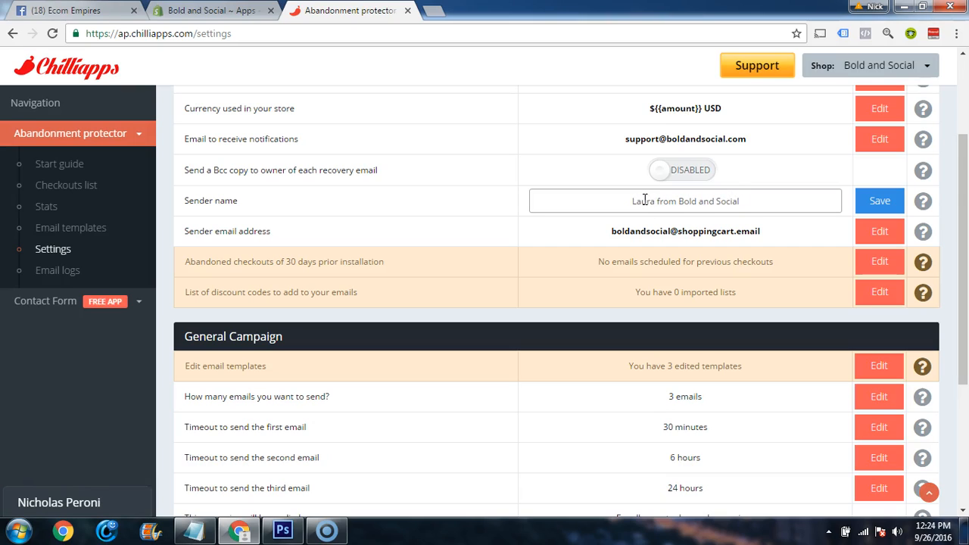
left_click(881, 201)
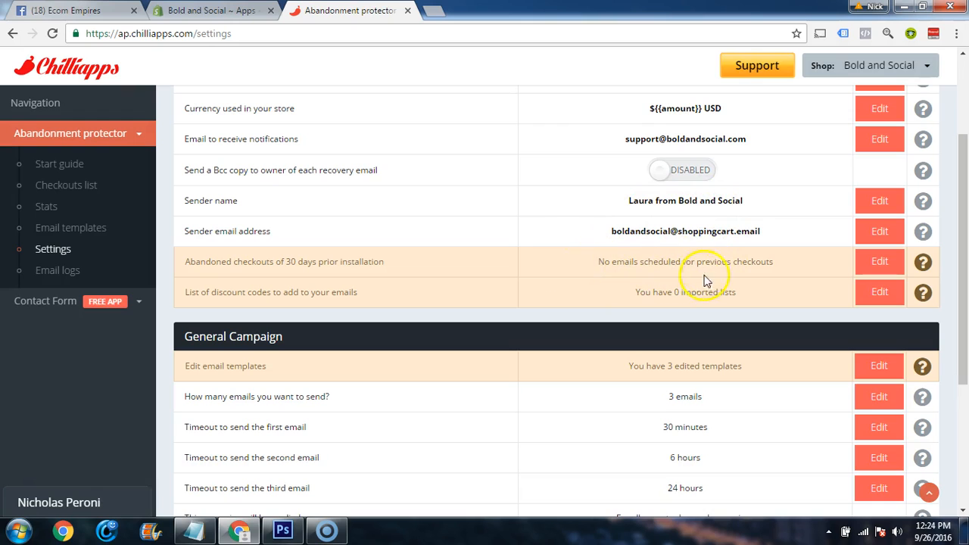
Review the campaign settings and the activation help text, and enable the widget on the Shopify store
scroll(783, 277, "down", 2)
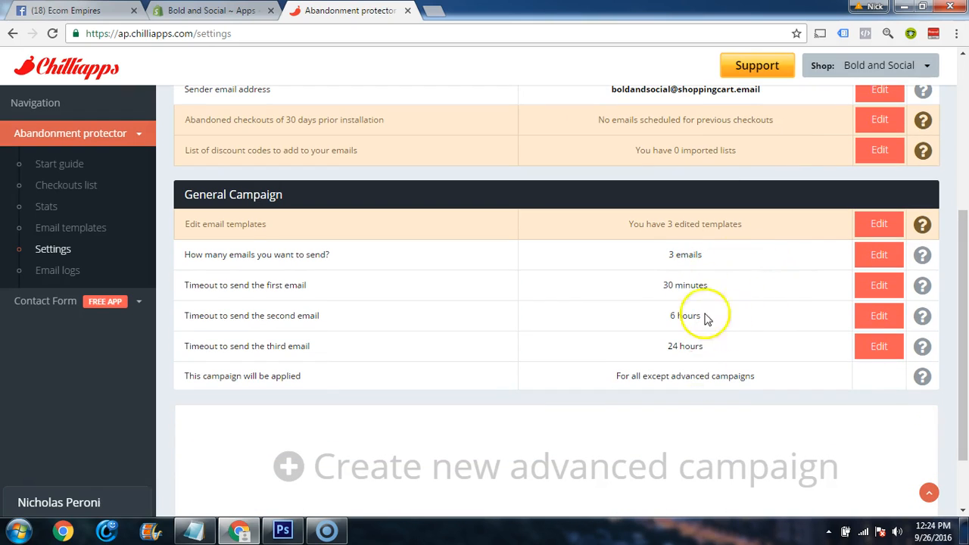
scroll(691, 346, "up", 2)
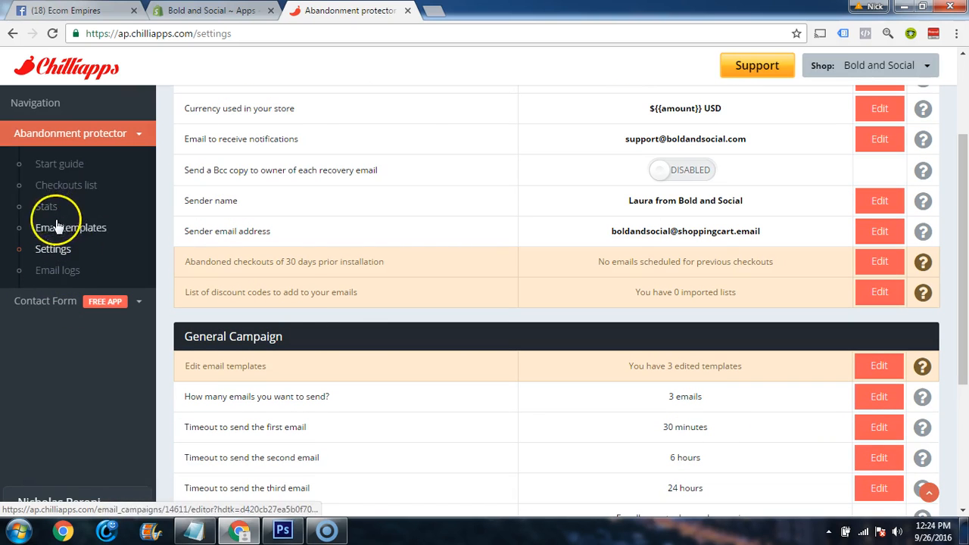
scroll(692, 201, "up", 2)
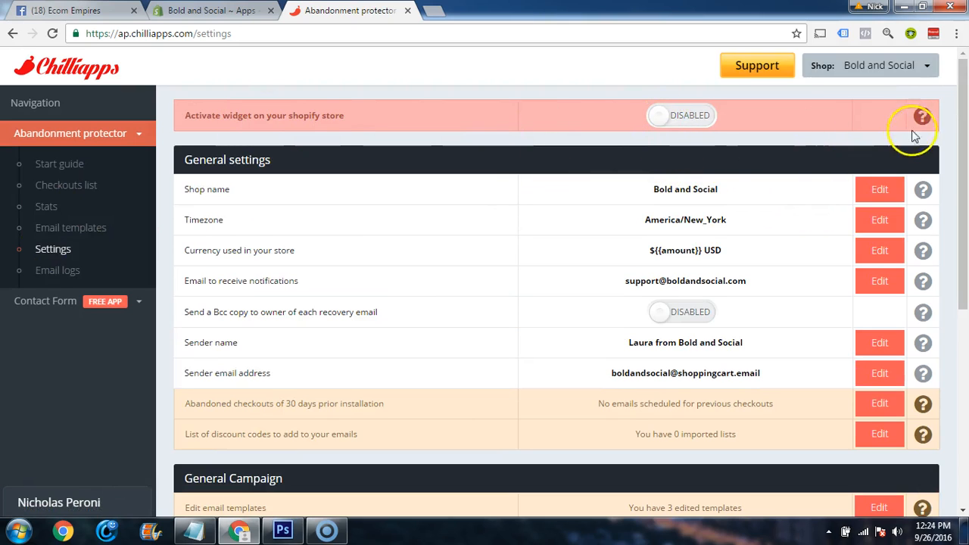
mouse_move(922, 116)
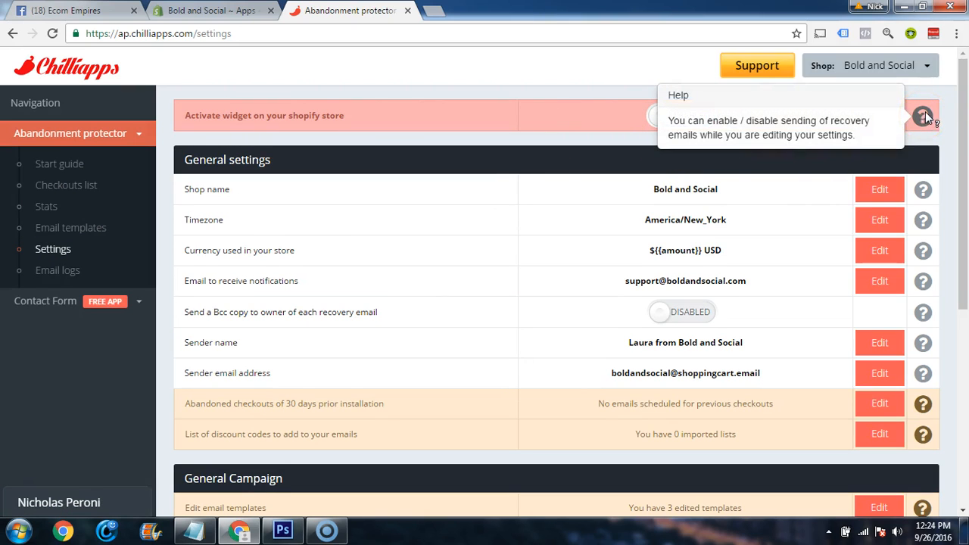
left_click(664, 117)
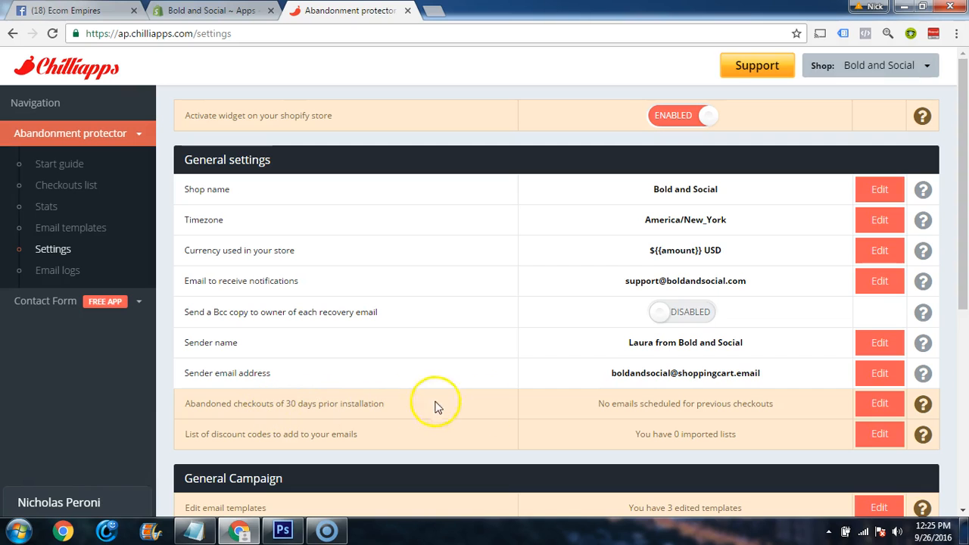
scroll(677, 386, "down", 5)
scroll(677, 385, "up", 5)
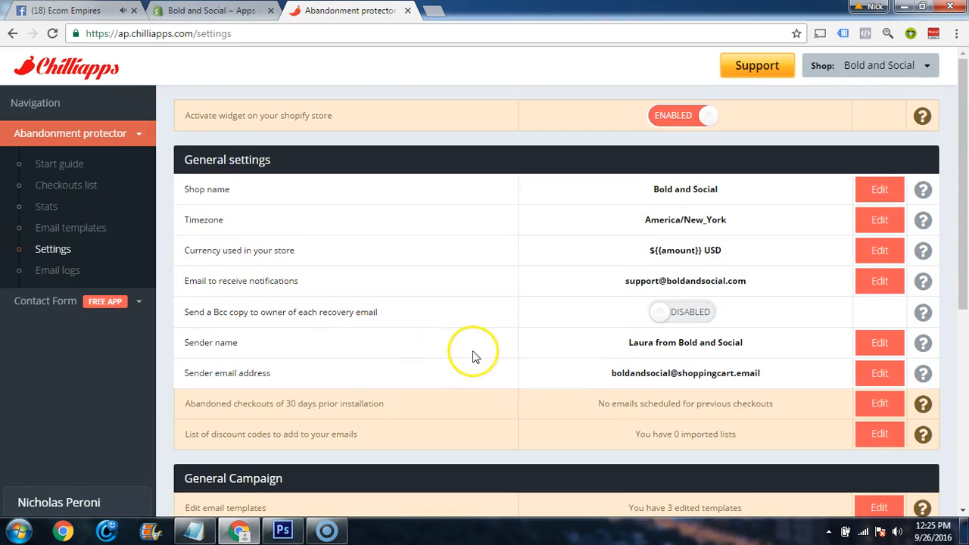
scroll(473, 355, "down", 5)
scroll(328, 324, "up", 3)
scroll(323, 309, "down", 3)
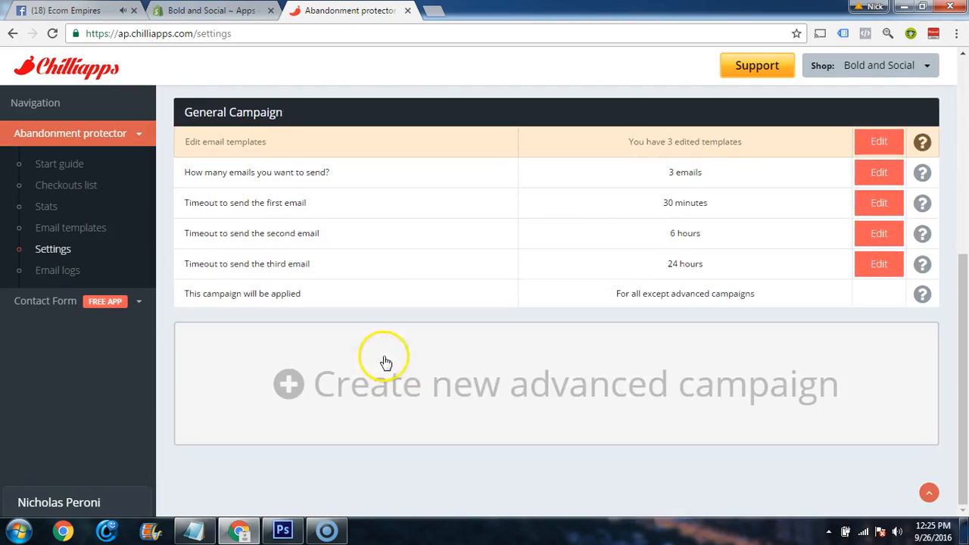
scroll(446, 372, "up", 5)
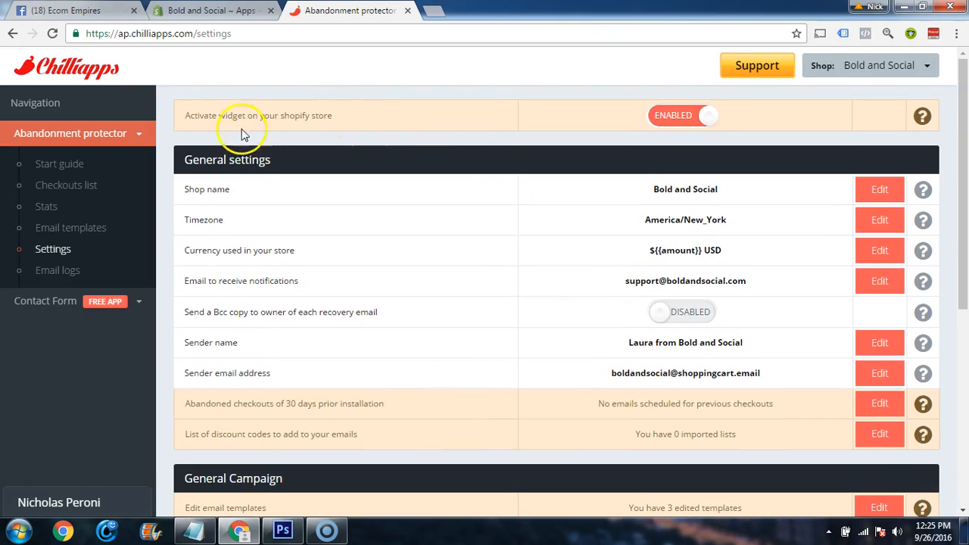
Close the Abandonment Protector page and refresh the list of installed apps in the Shopify admin
left_click(408, 15)
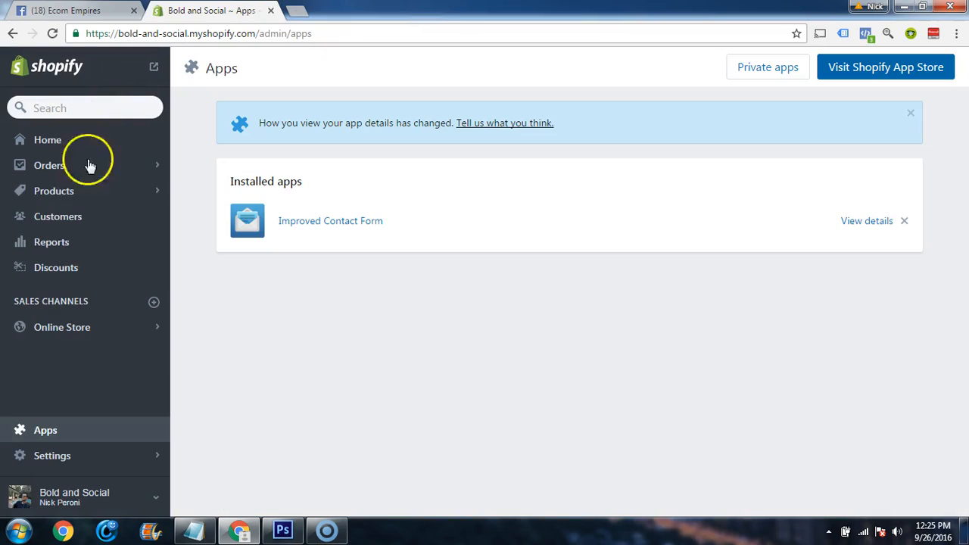
left_click(53, 438)
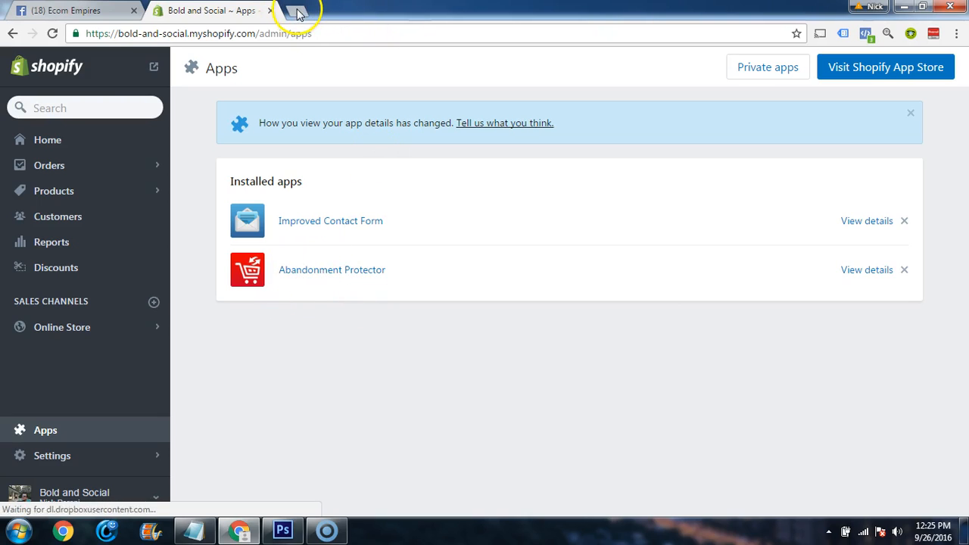
Switch to Facebook and go from the group's member requests to the home news feed
left_click(76, 10)
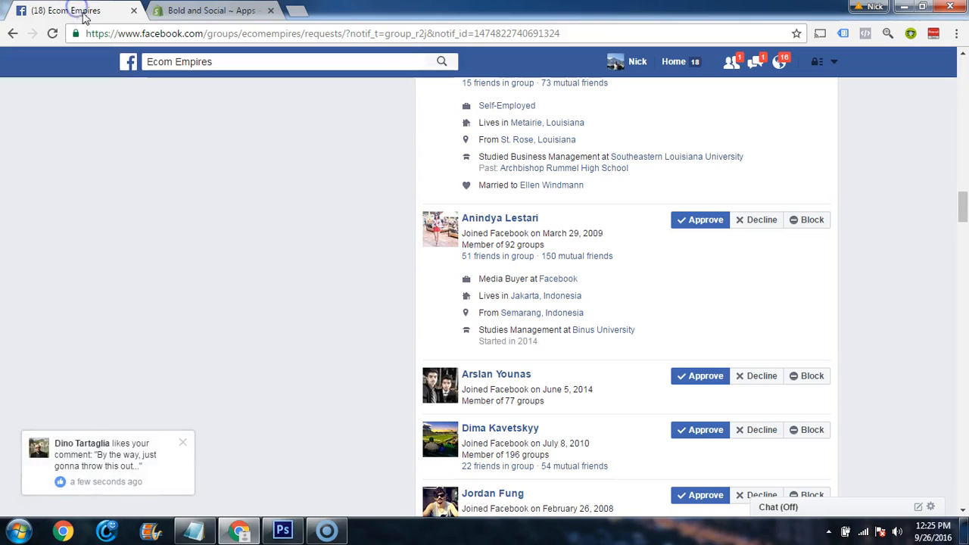
left_click(673, 64)
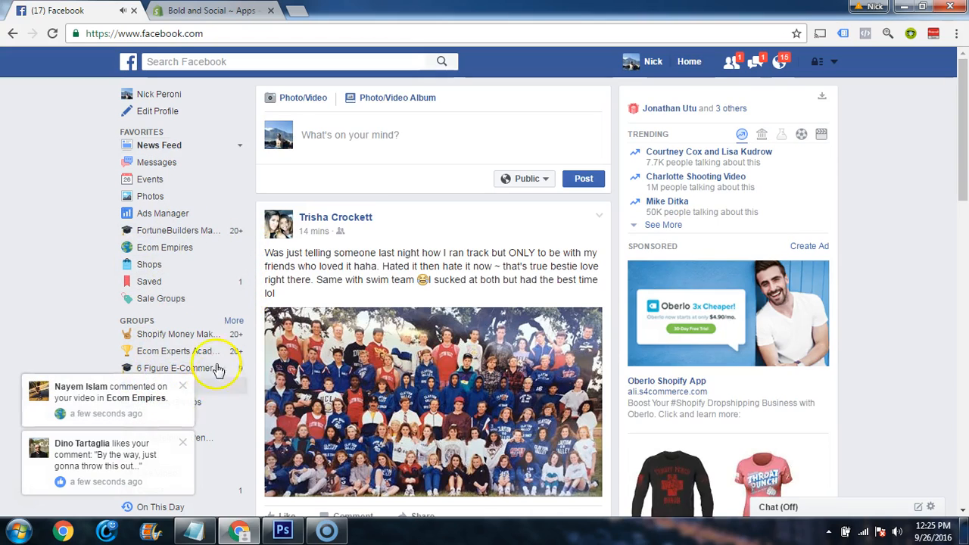
Dismiss the two notification pop-ups on the Facebook home feed and start creating a new Page
left_click(182, 384)
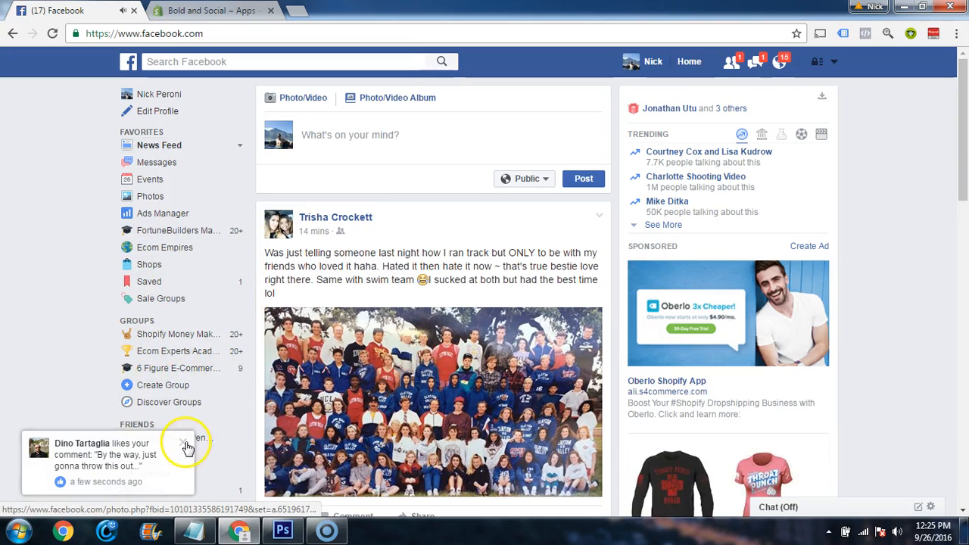
left_click(183, 443)
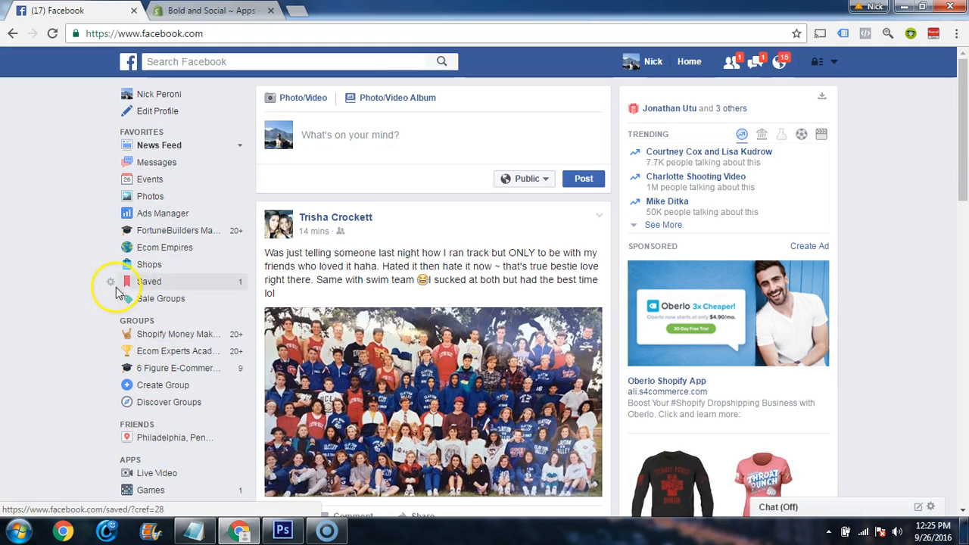
scroll(72, 311, "down", 2)
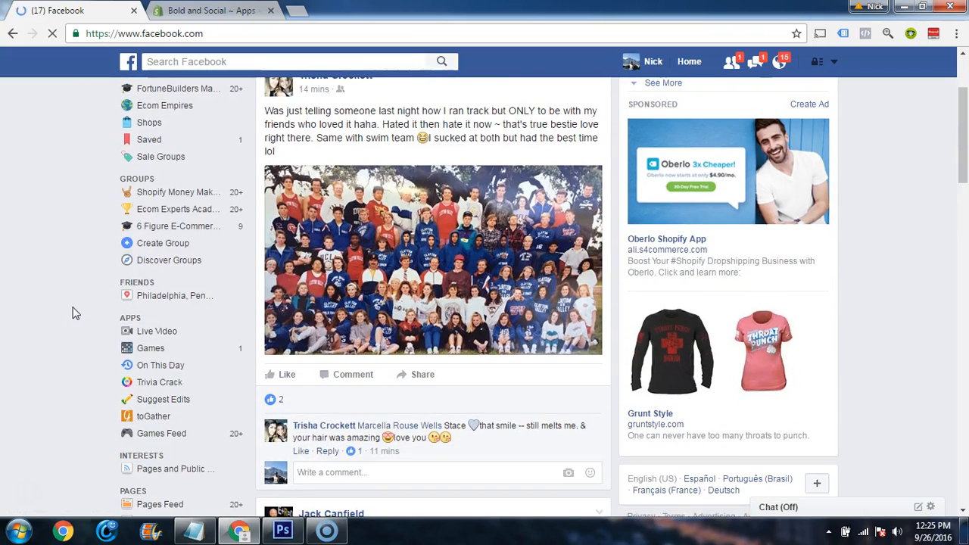
scroll(75, 313, "down", 1)
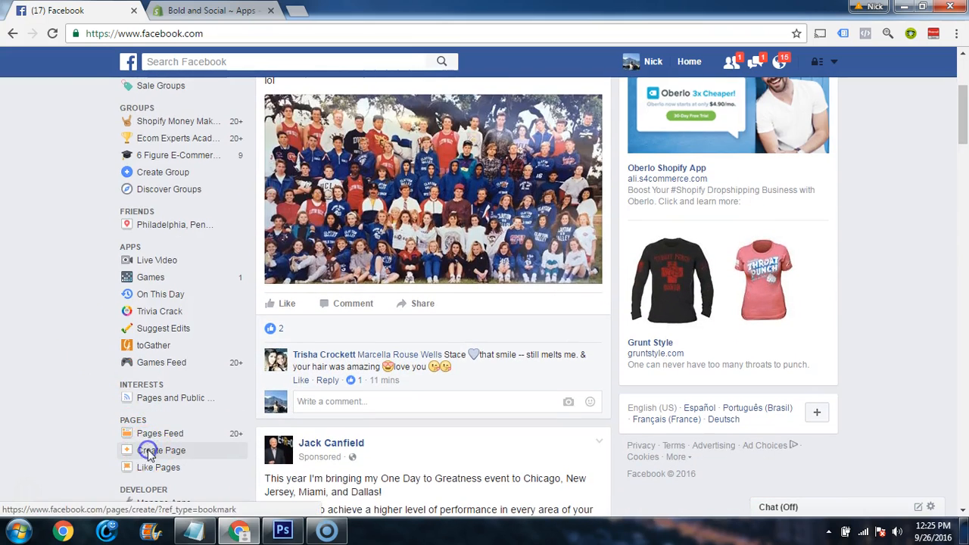
left_click(149, 453)
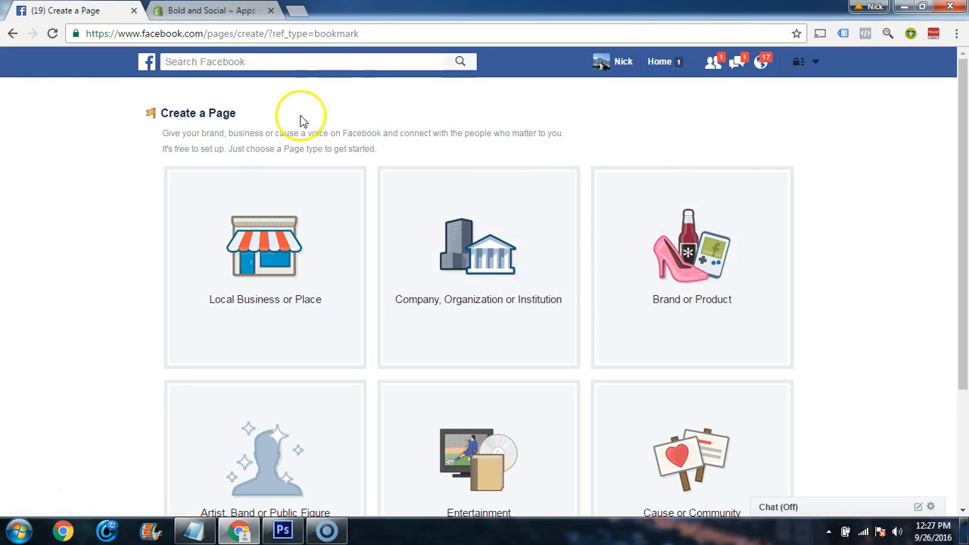
Switch to the Shopify admin, go to the Shopify App Store, search for "retarget" and open the RetargetApp listing
left_click(211, 16)
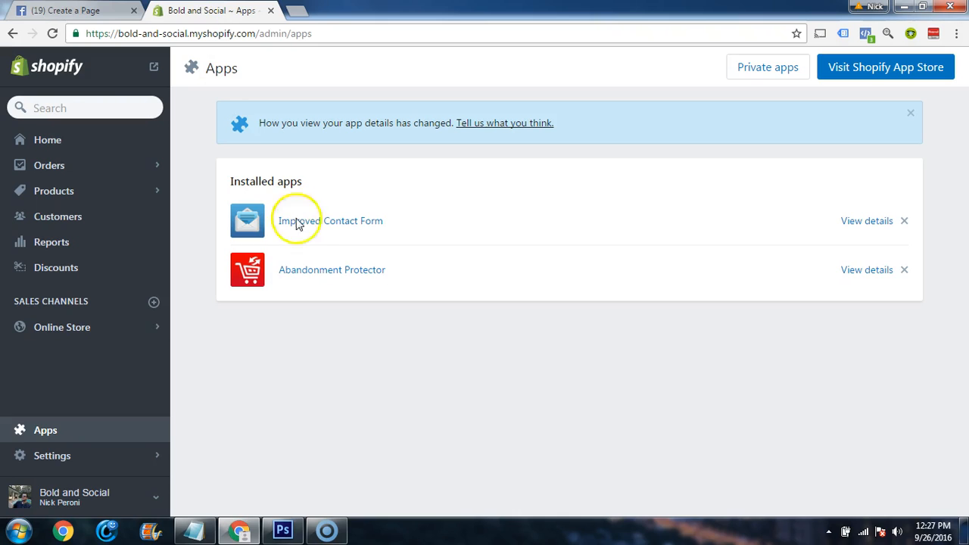
left_click(48, 432)
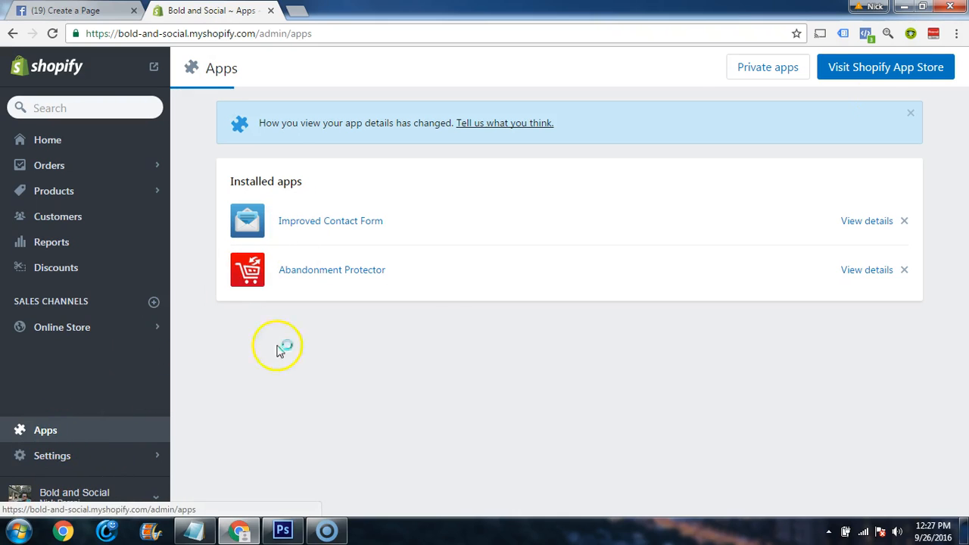
left_click(851, 66)
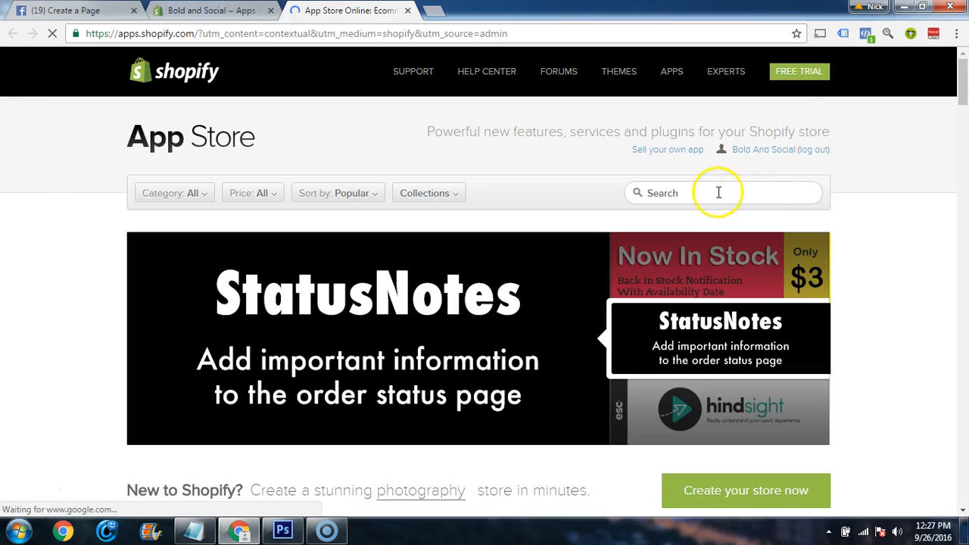
left_click(717, 193)
type("re")
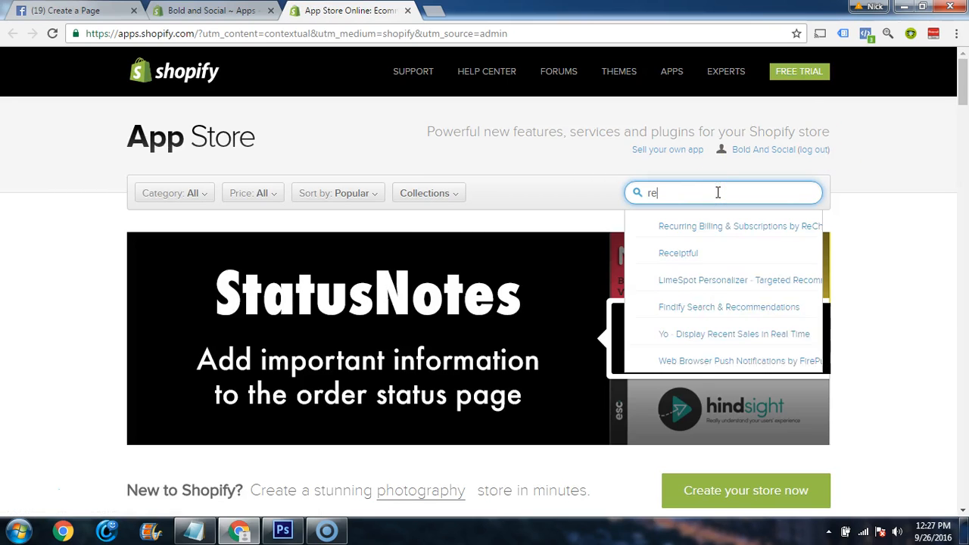
type("target")
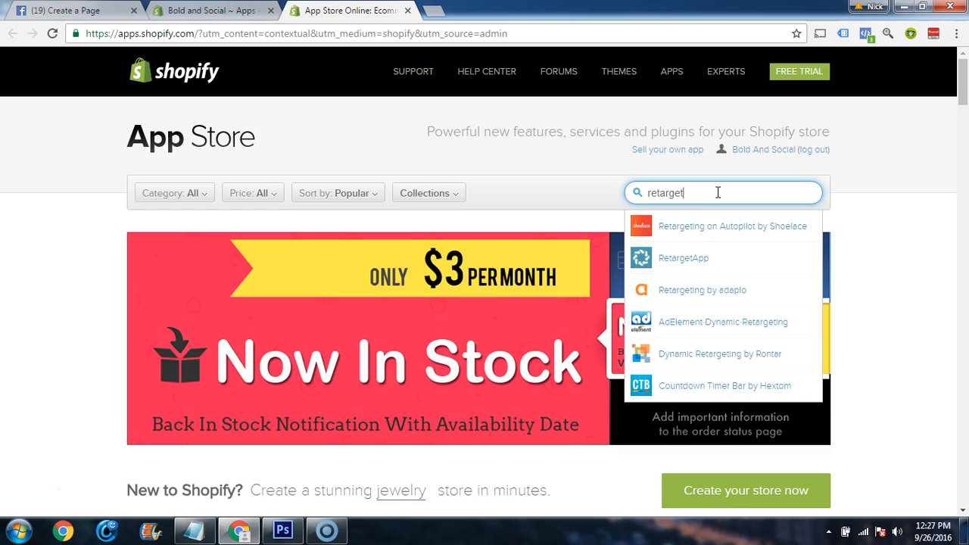
left_click(680, 261)
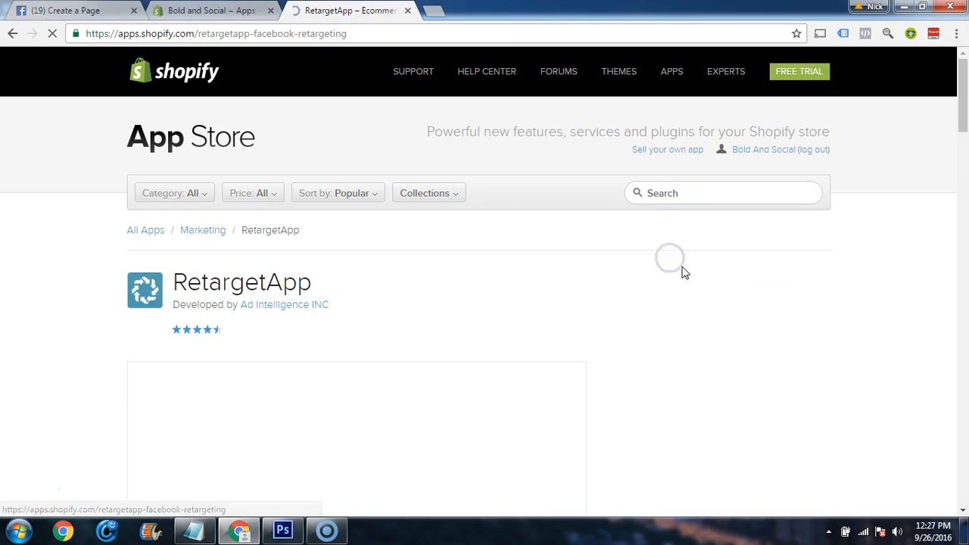
Get RetargetApp, authorize its installation on the Bold and Social store, and dismiss the welcome chat message
left_click(681, 284)
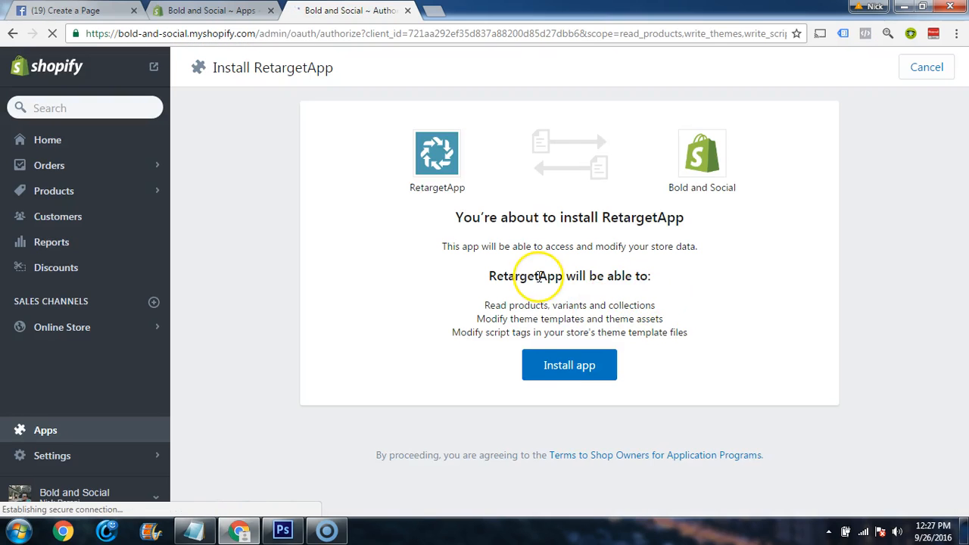
left_click(553, 371)
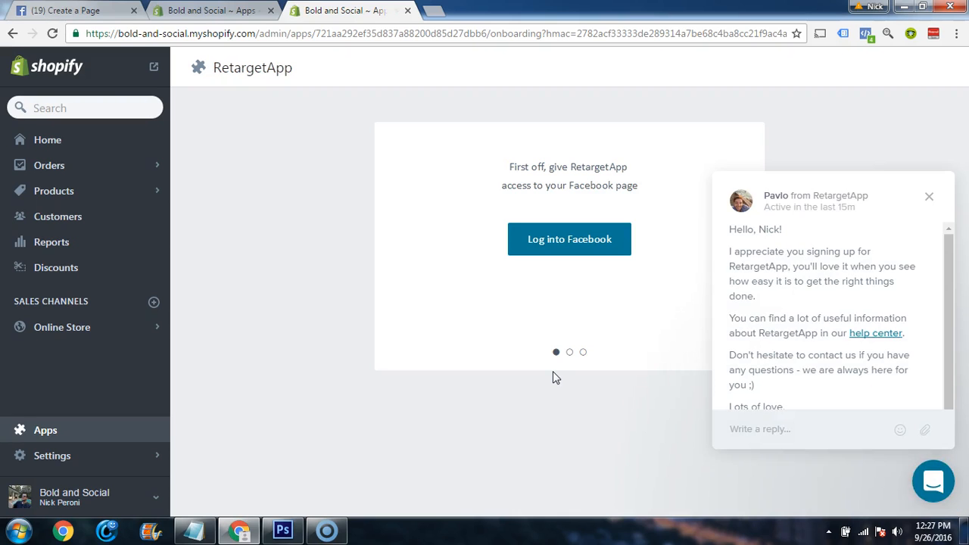
left_click(928, 196)
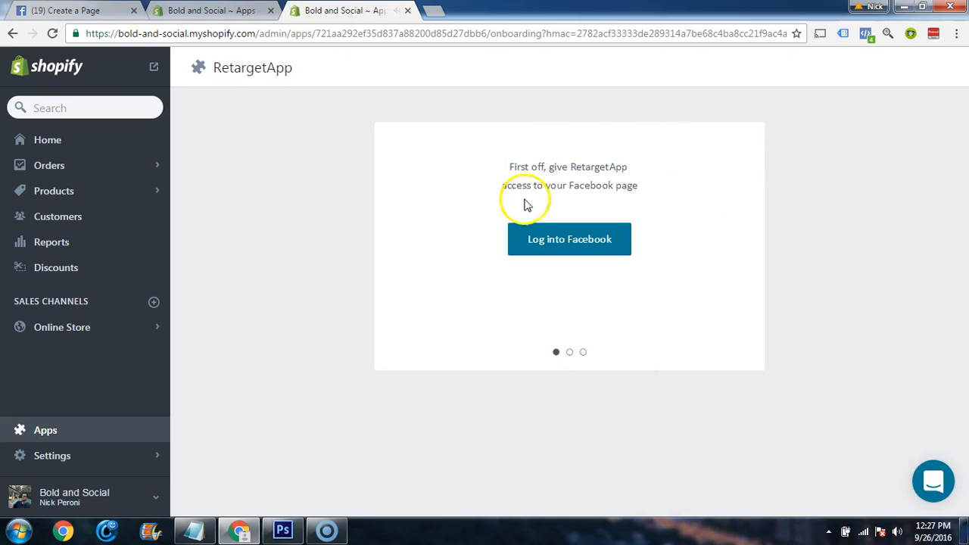
Switch to Photoshop, hide Layer 2 to examine the RetargetApp campaign results screenshot, and return to the browser
left_click(282, 529)
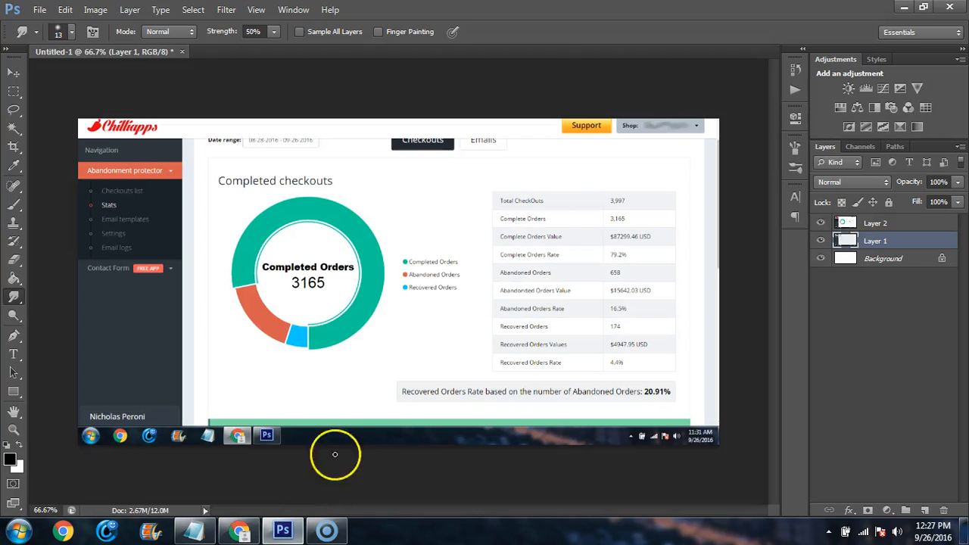
left_click(820, 241)
left_click(820, 241)
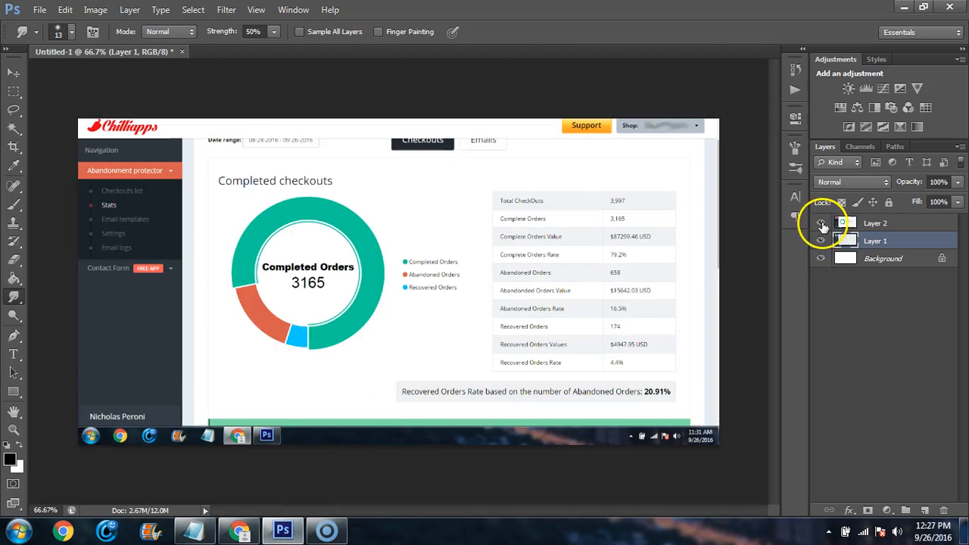
left_click(821, 223)
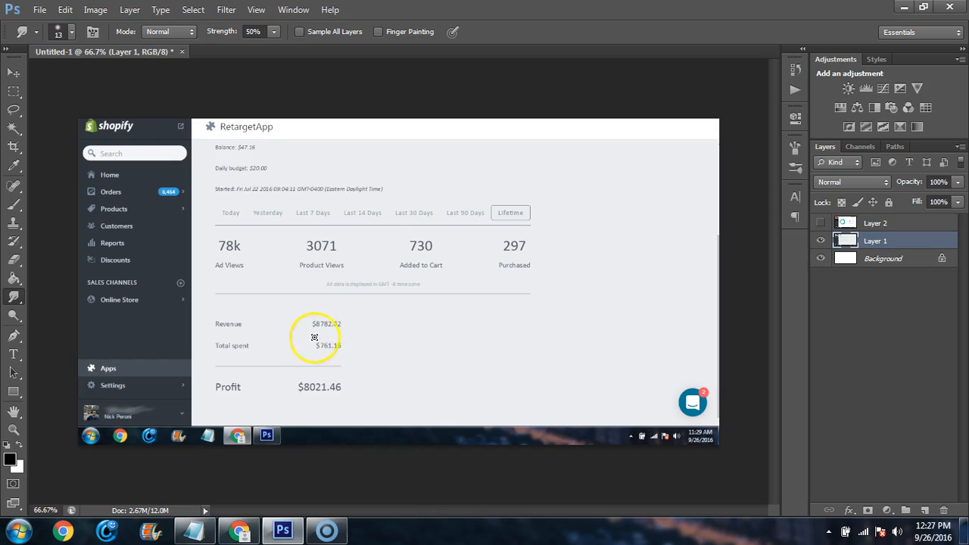
left_click_drag(346, 355, 324, 345)
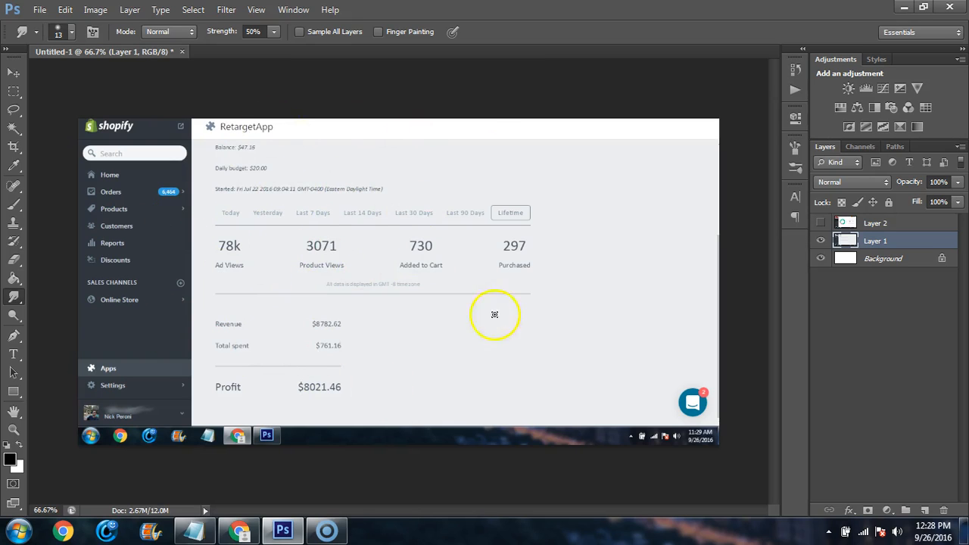
left_click(904, 7)
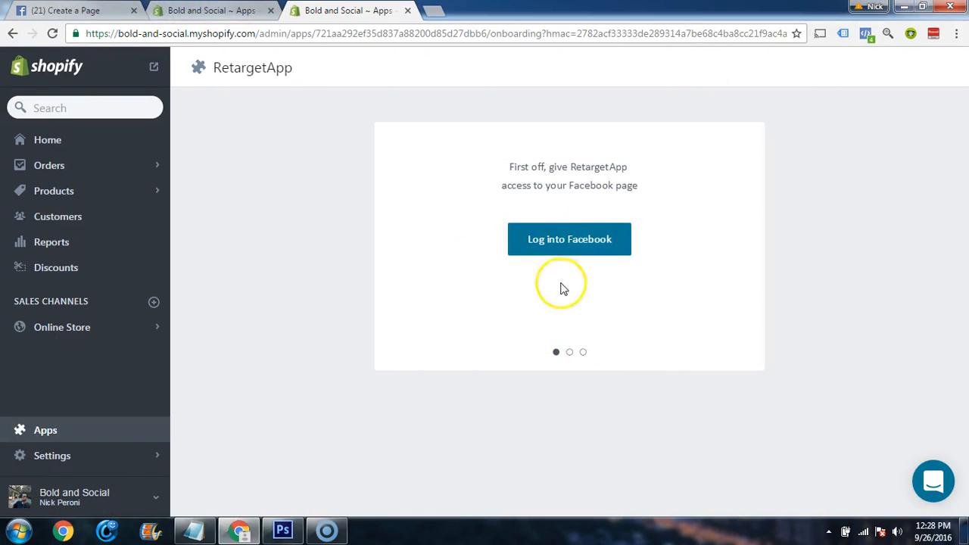
On Facebook, create a Brand or Product page in the Website category, named "Bold And Social"
left_click(64, 12)
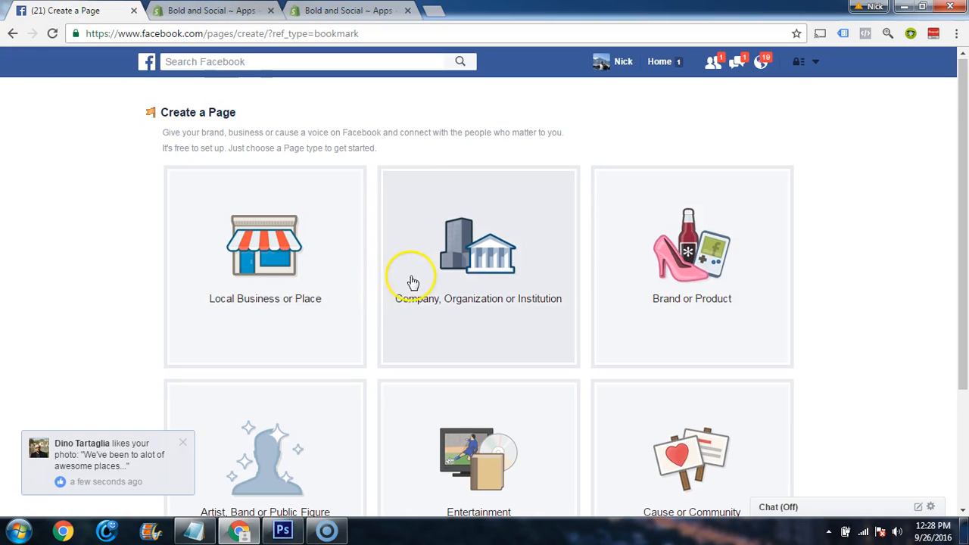
scroll(412, 283, "down", 1)
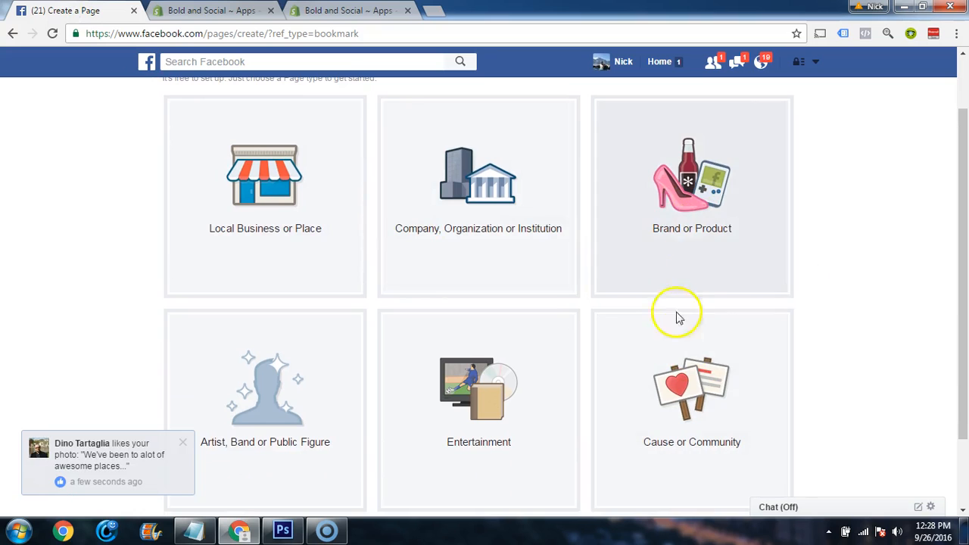
left_click(685, 232)
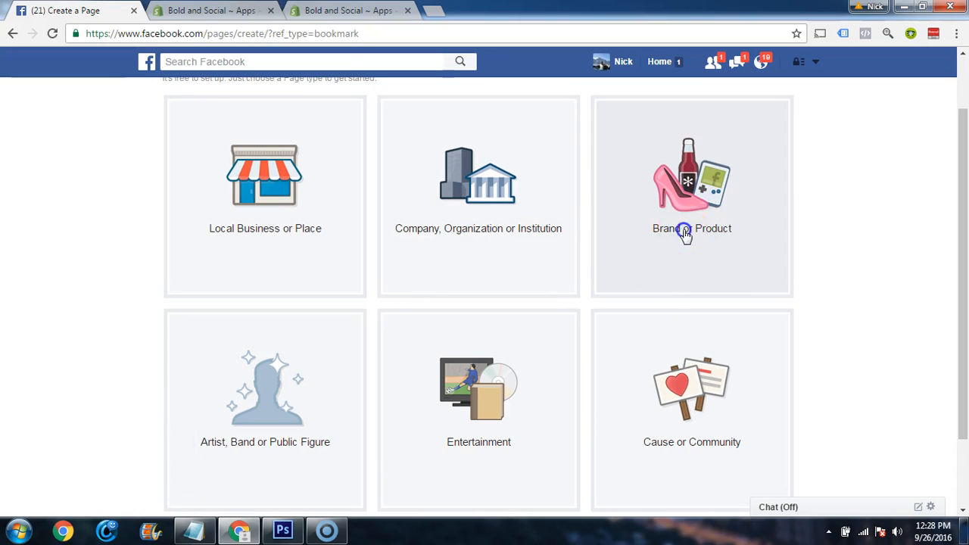
left_click(660, 138)
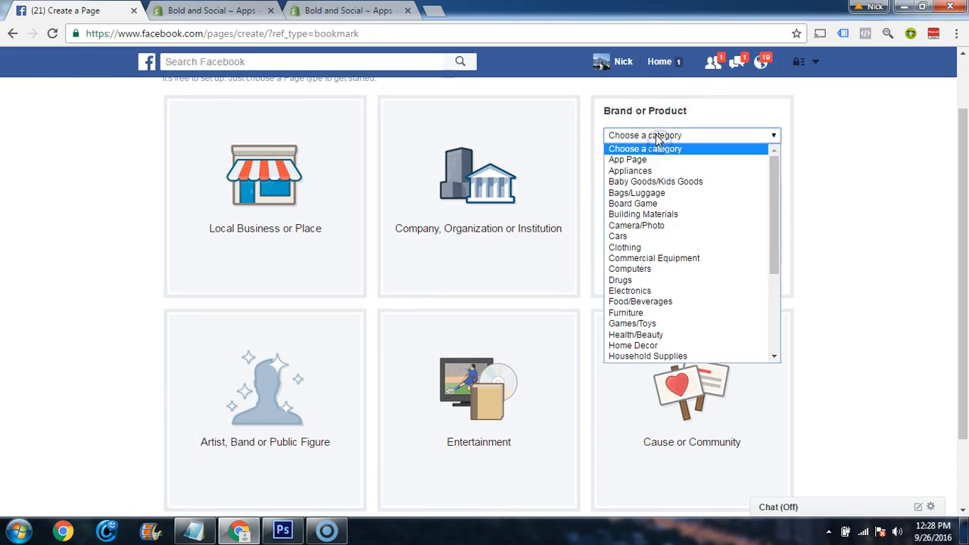
scroll(632, 310, "down", 3)
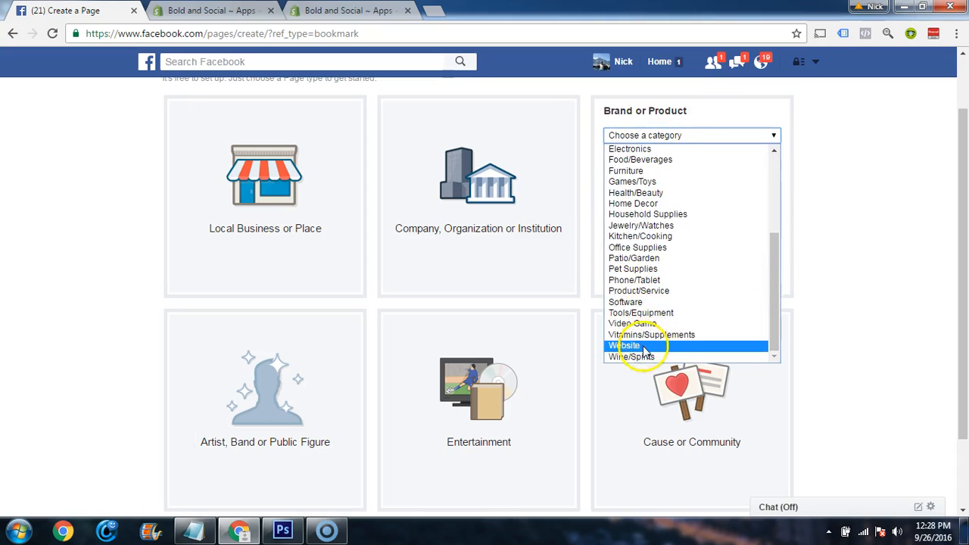
left_click(644, 350)
left_click(638, 155)
type("Bold And Social")
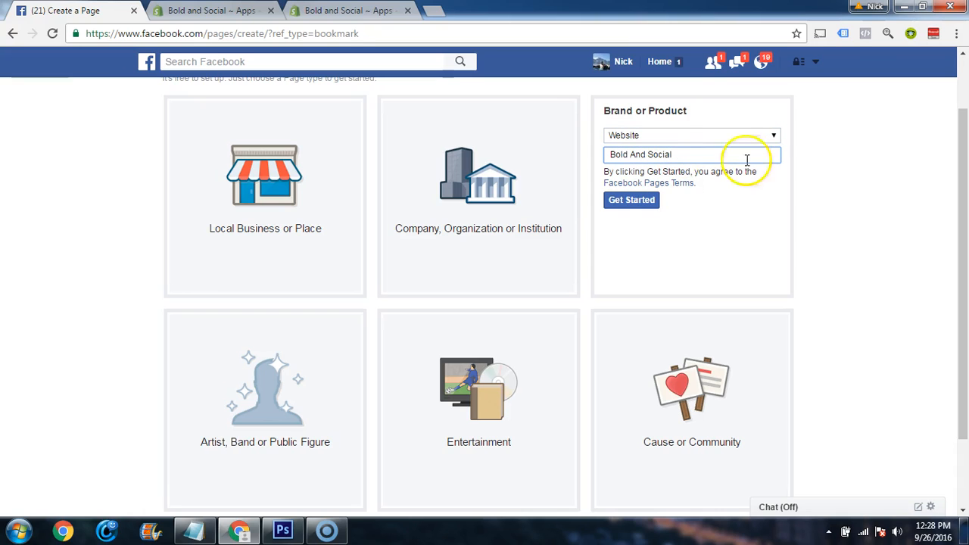
left_click(640, 206)
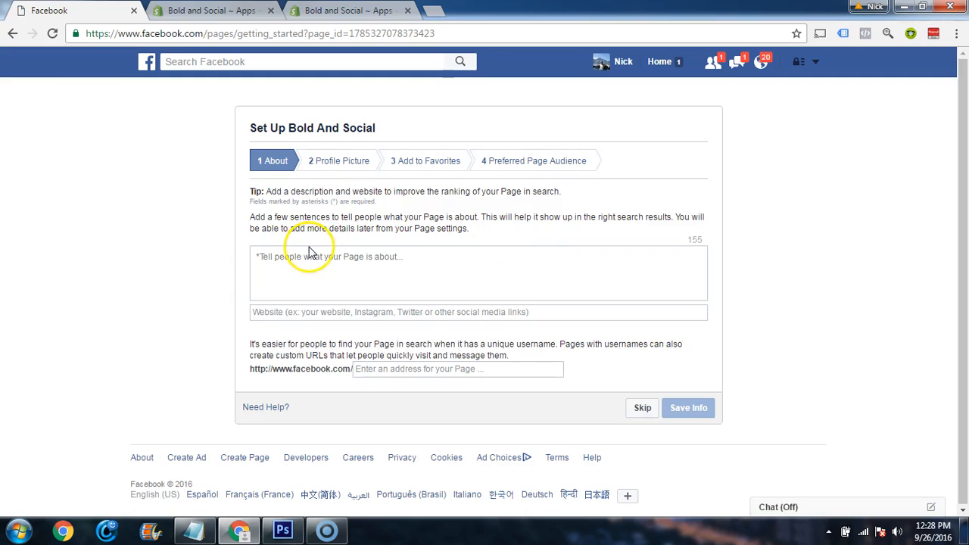
left_click(307, 312)
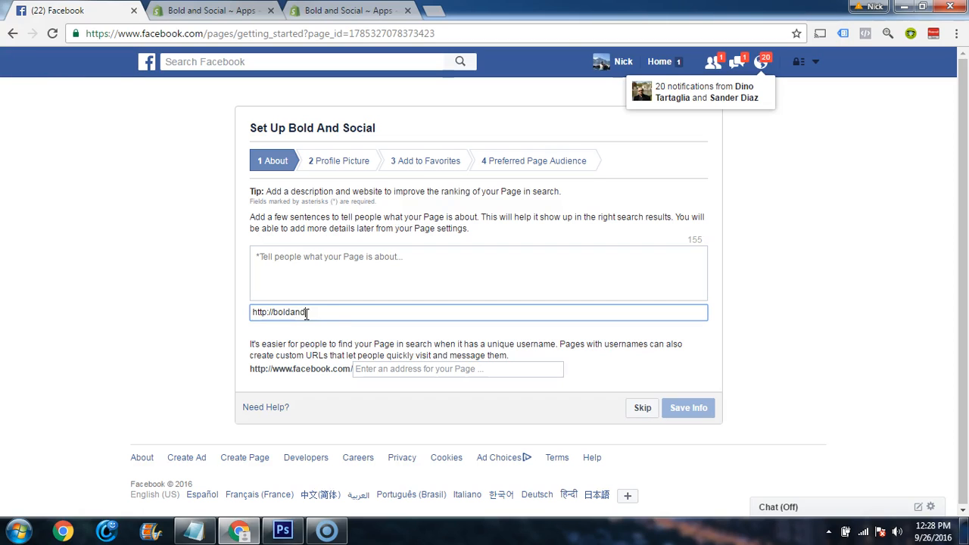
type("boldandsocial.com")
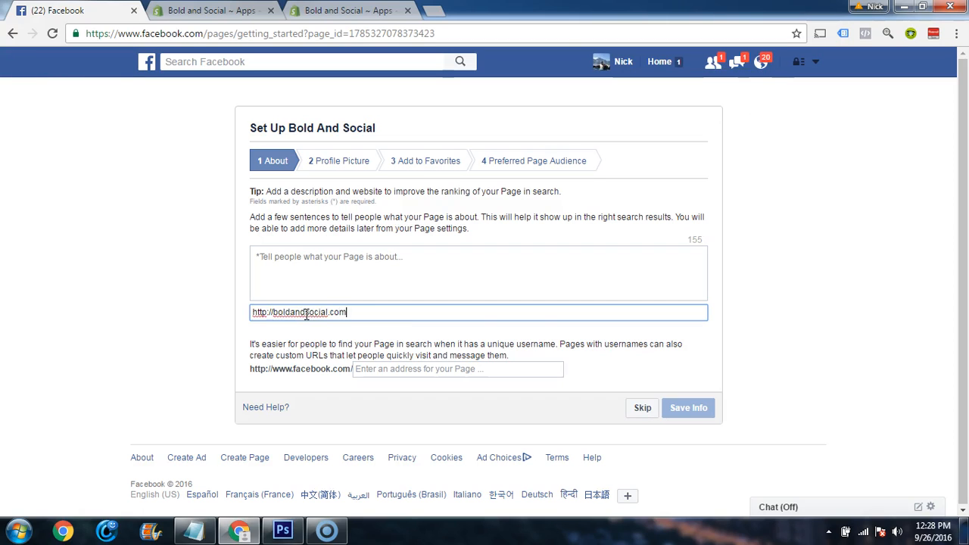
left_click(481, 370)
type("boldandsocial")
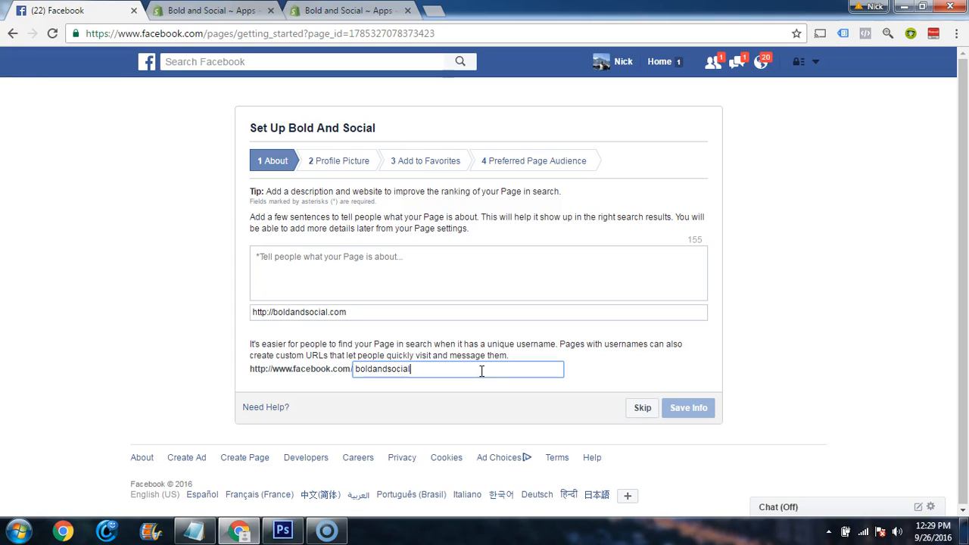
left_click(872, 275)
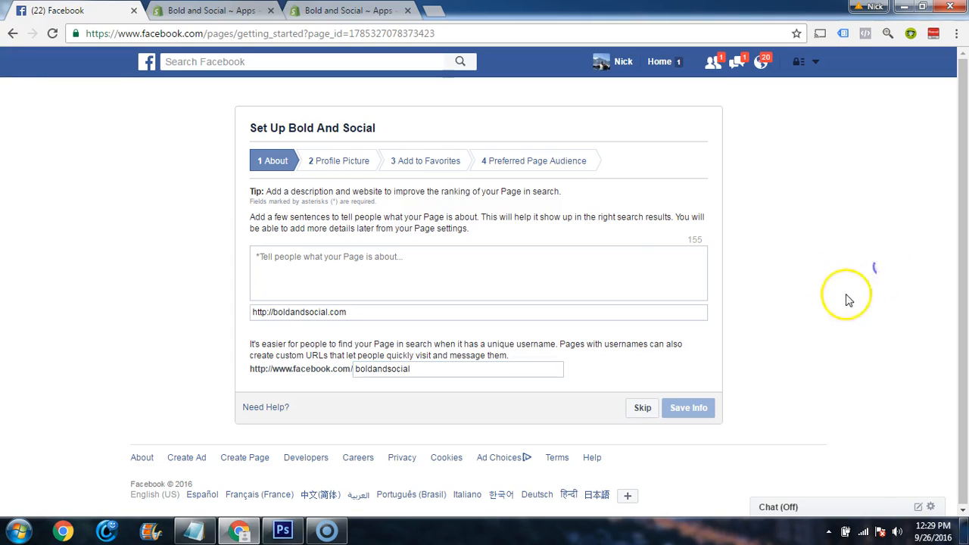
Switch to the Shopify admin and open the online store's About Us page to get text for the Facebook description
left_click(310, 265)
left_click(229, 11)
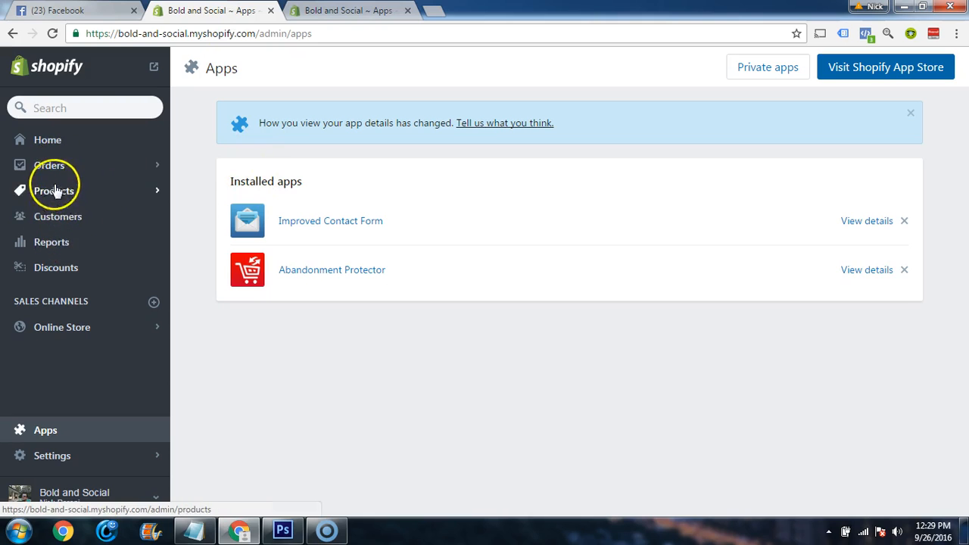
right_click(50, 325)
left_click(292, 340)
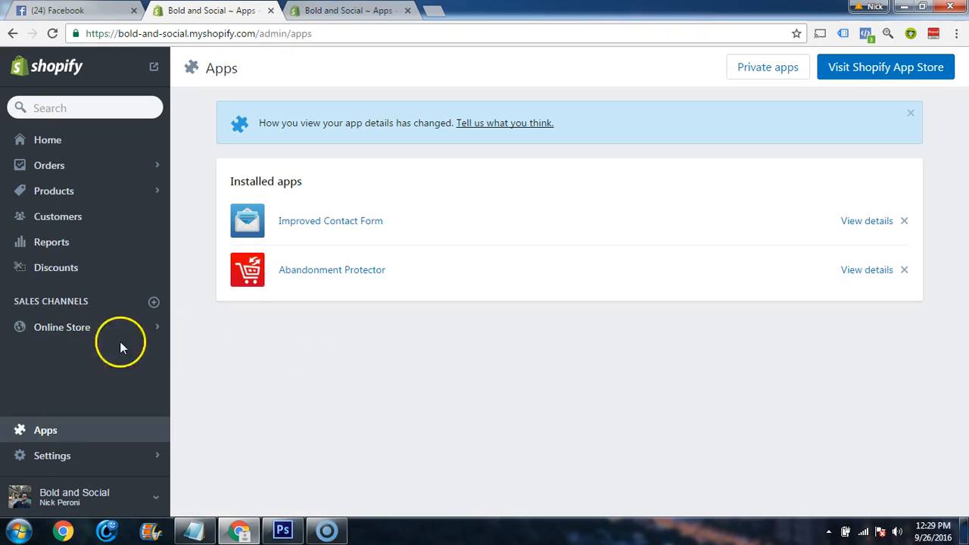
left_click(86, 328)
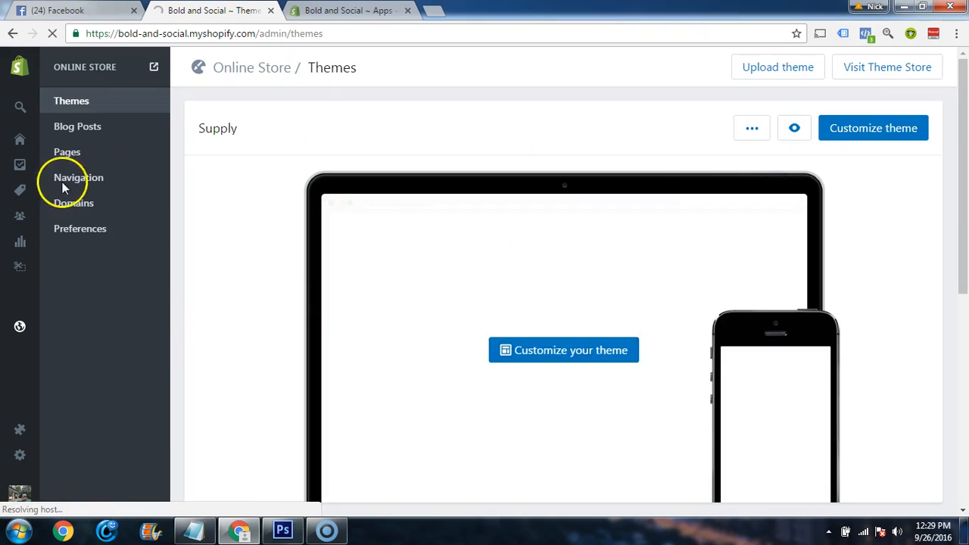
left_click(64, 153)
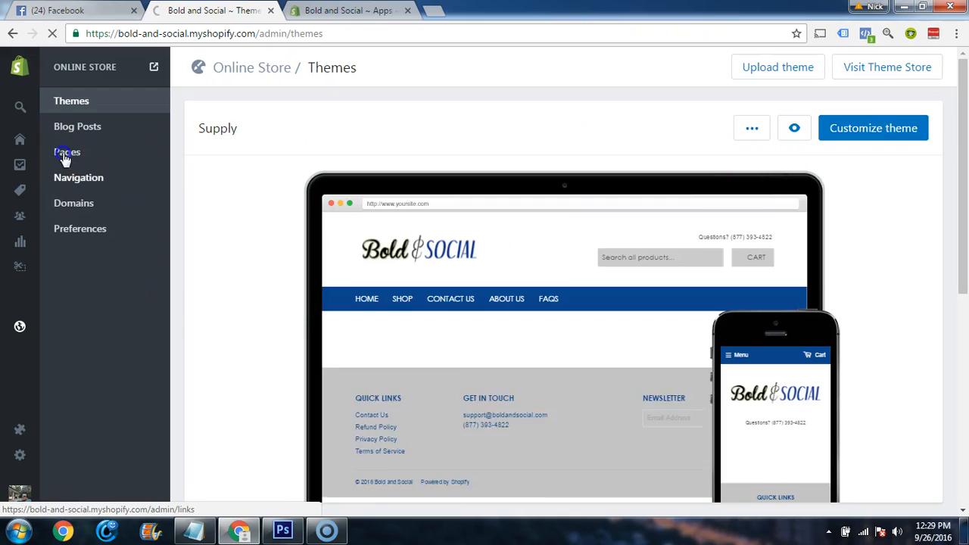
left_click(259, 241)
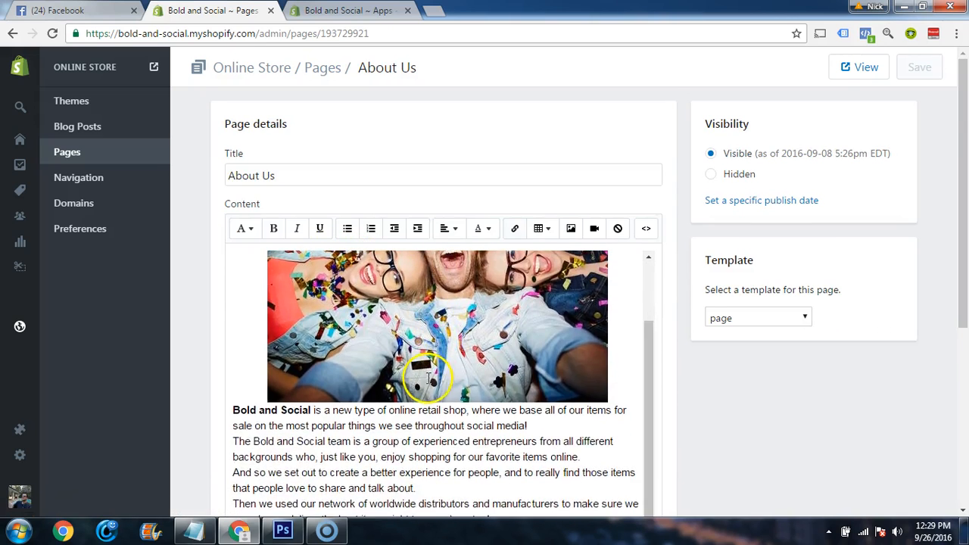
Back on Facebook, describe the page as "Bringing you the best items from all over the world right to your doorstep!" and save the info
scroll(428, 376, "down", 2)
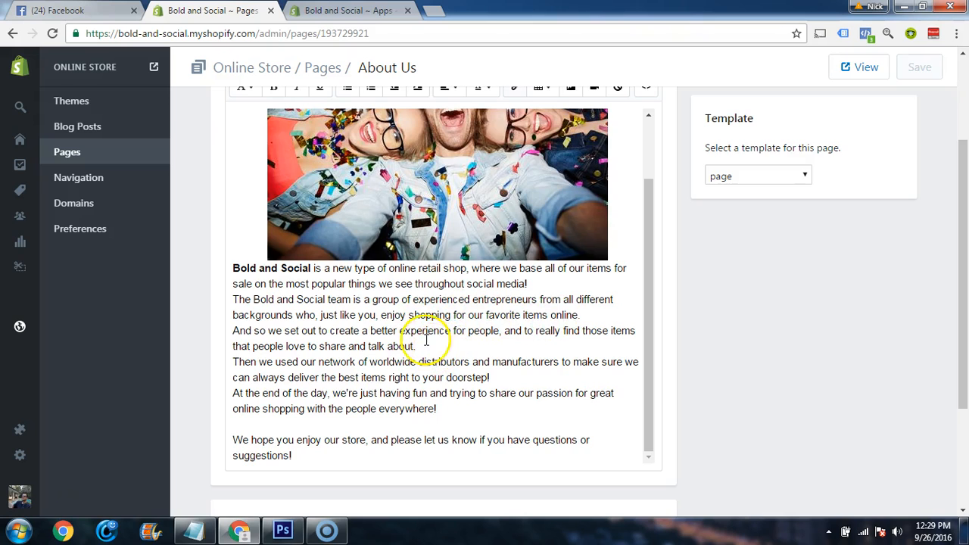
left_click(70, 10)
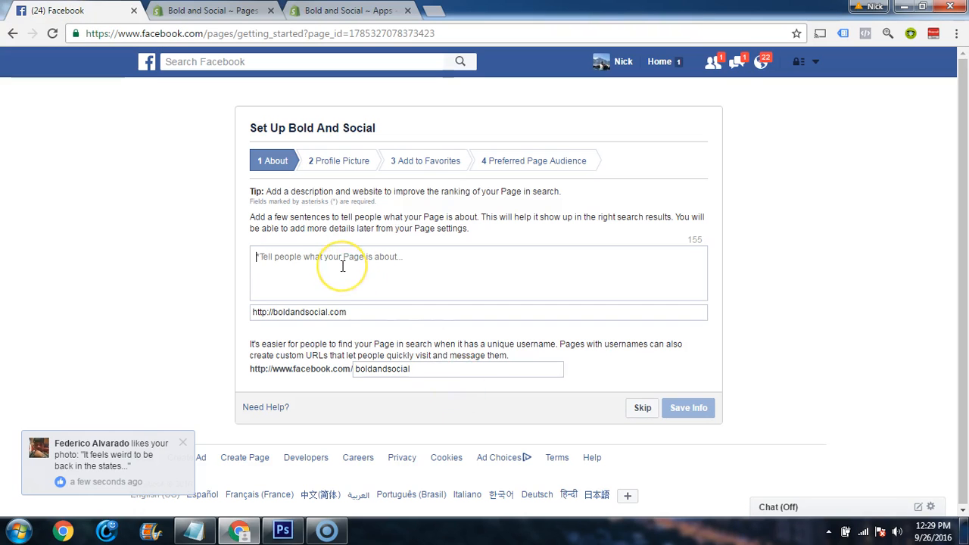
type("Bringing you the")
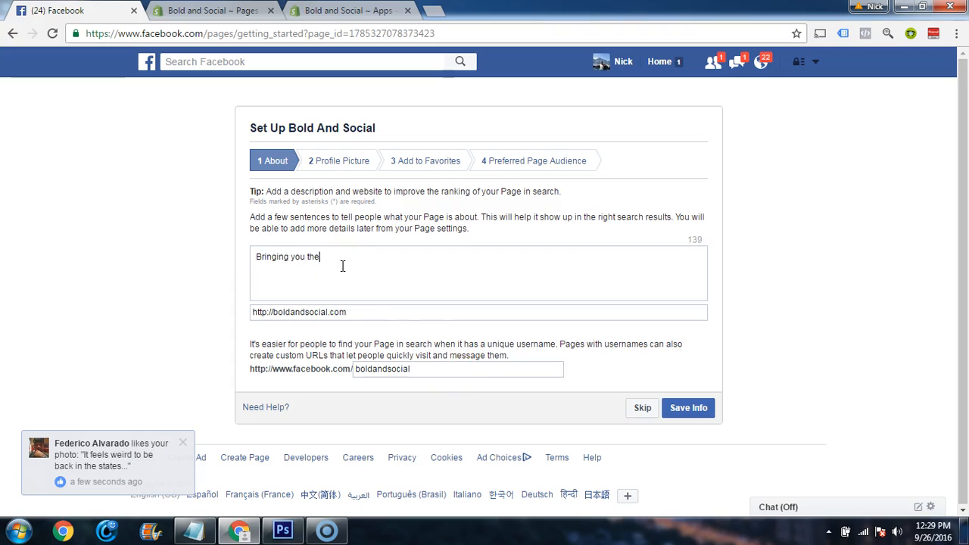
type(" best items from all over the world right to your doorstep!")
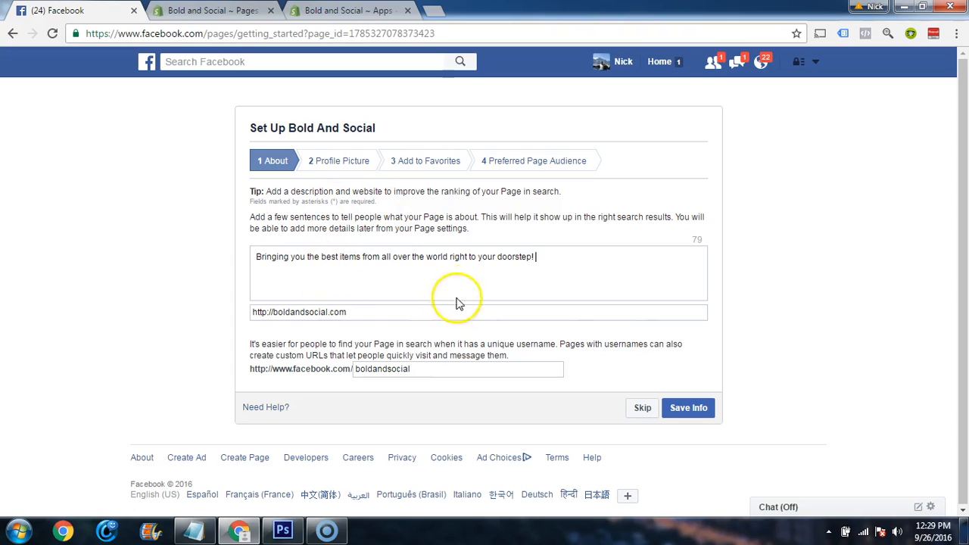
left_click(686, 415)
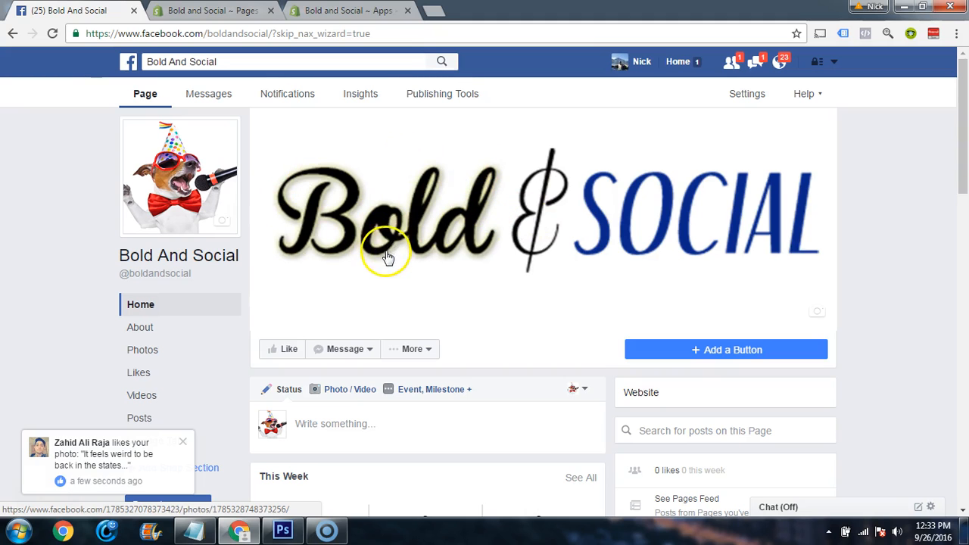
scroll(387, 255, "down", 5)
scroll(492, 390, "down", 5)
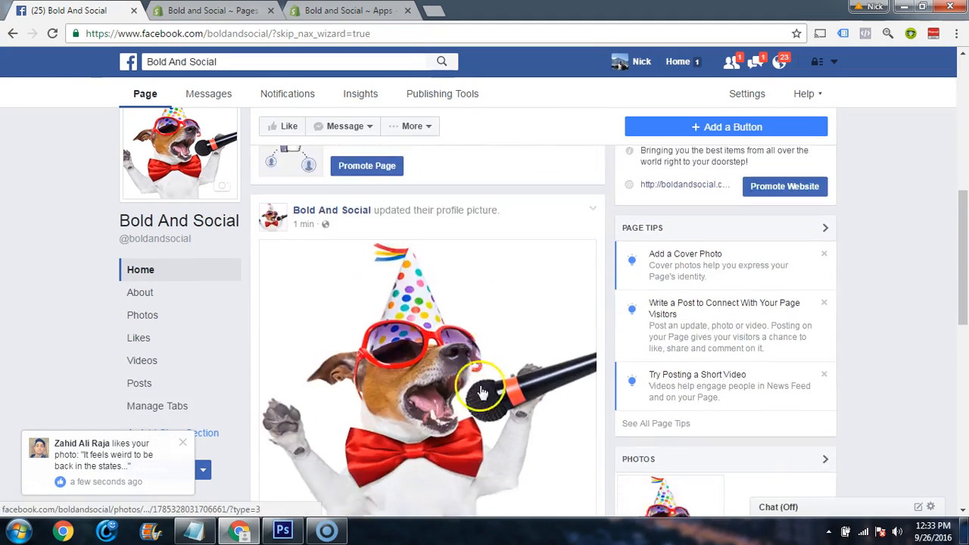
scroll(478, 389, "up", 2)
left_click(275, 407)
scroll(454, 400, "up", 8)
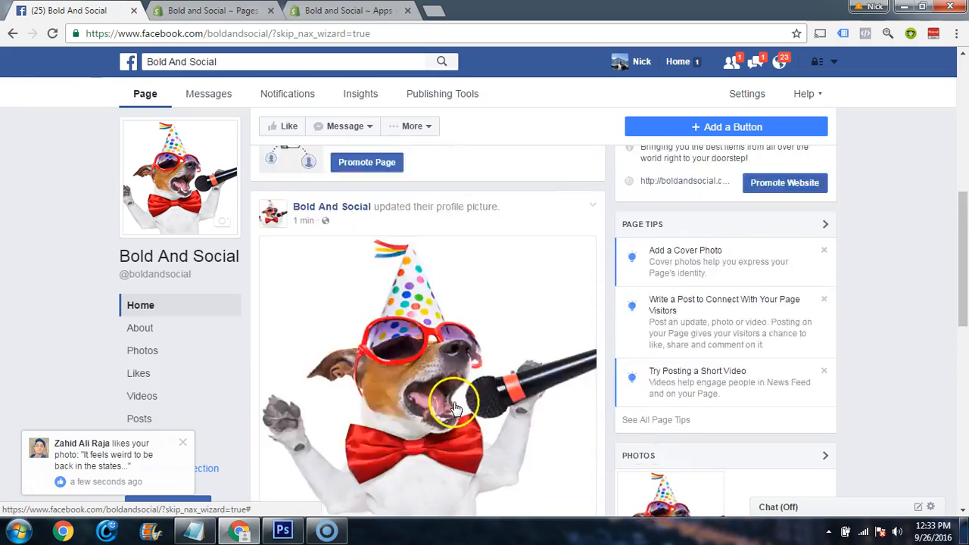
left_click(394, 349)
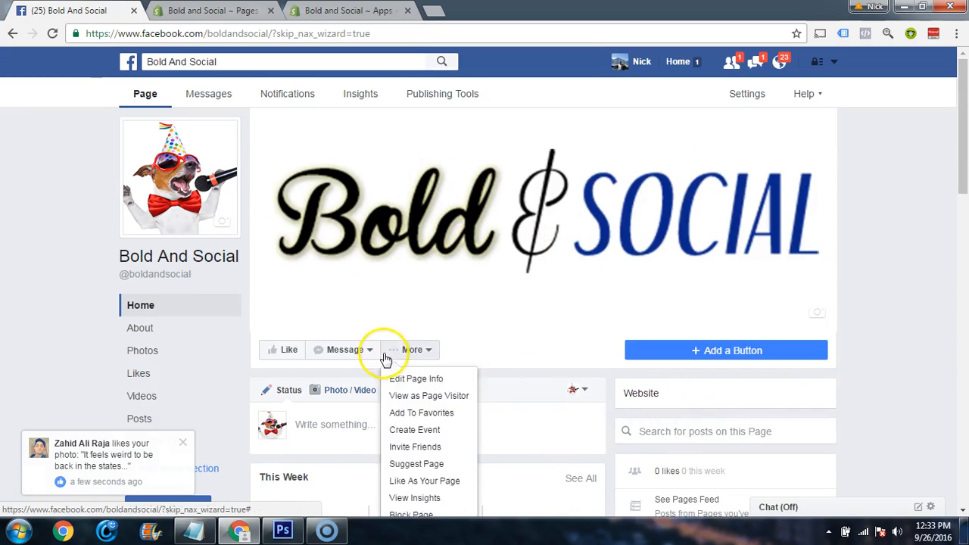
Write the page post "Welcome to our new store, where we're bringing you the best items from all around the world right to your doorstep!"
scroll(356, 361, "down", 1)
left_click(333, 357)
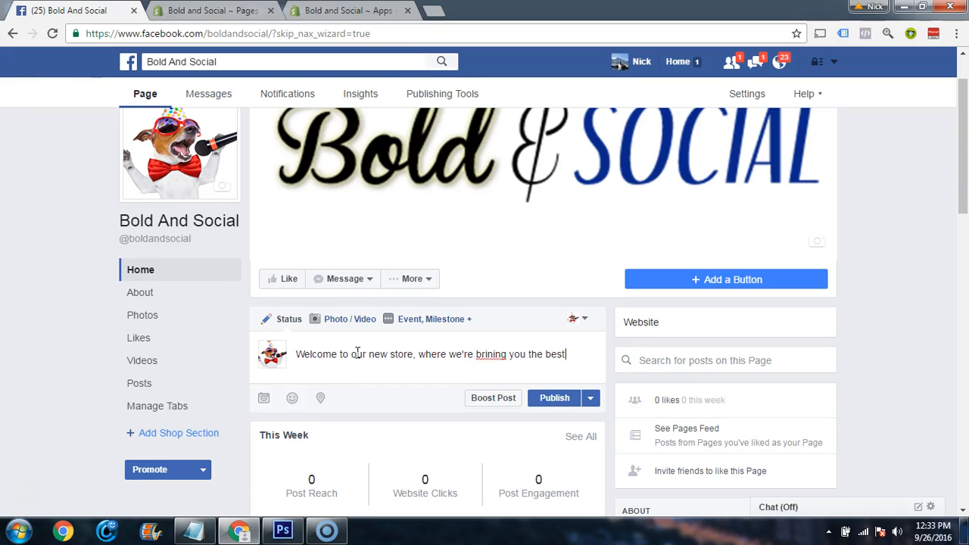
type("f")
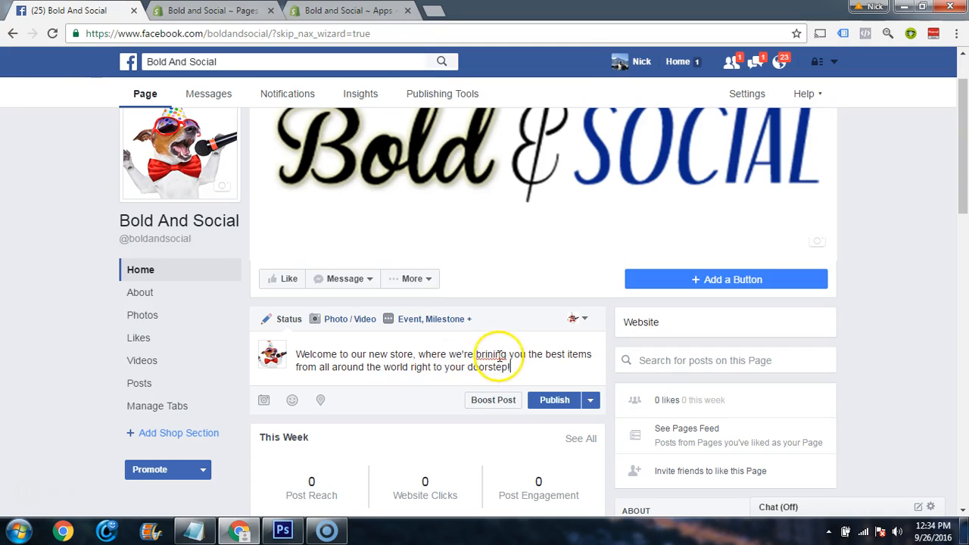
type("g")
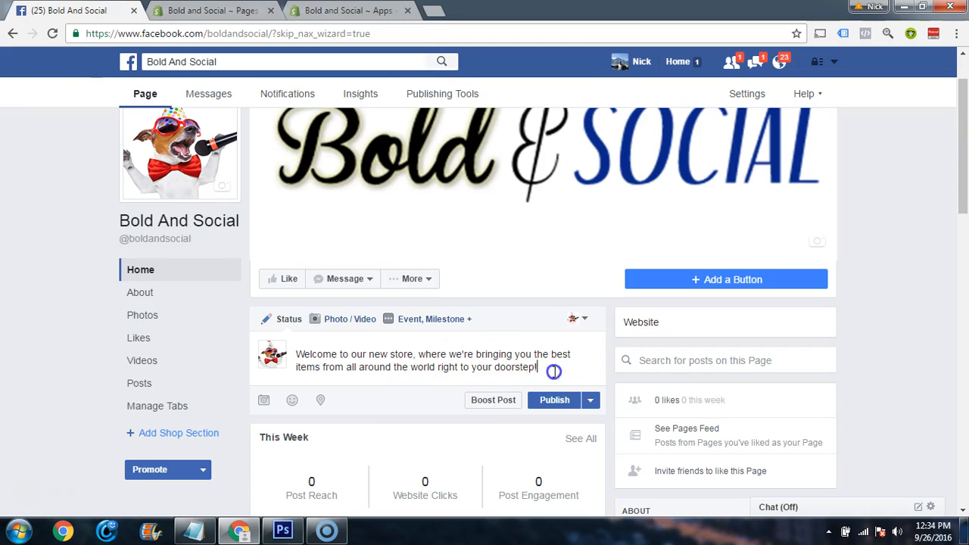
Attach the "bold and social wallpaper" image to the welcome post and publish it
left_click(263, 400)
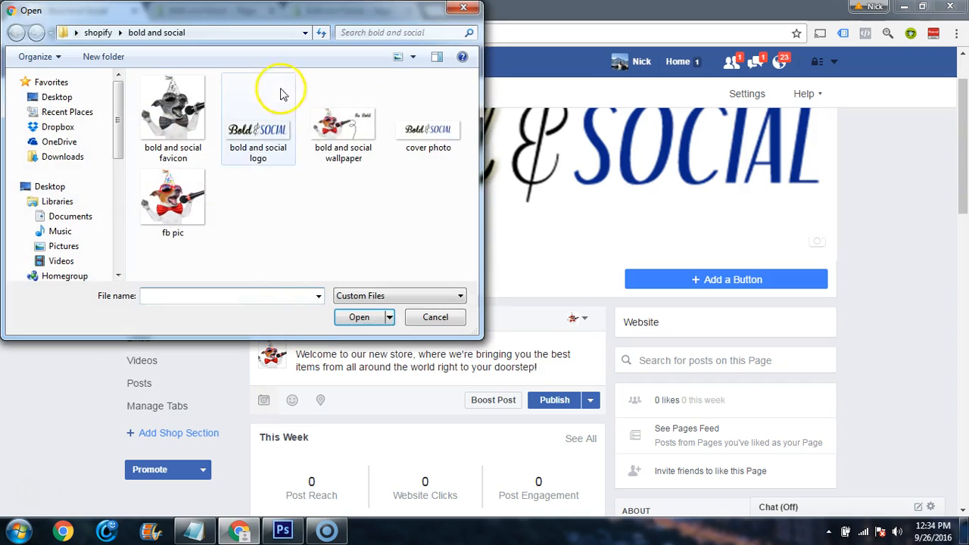
double_click(333, 132)
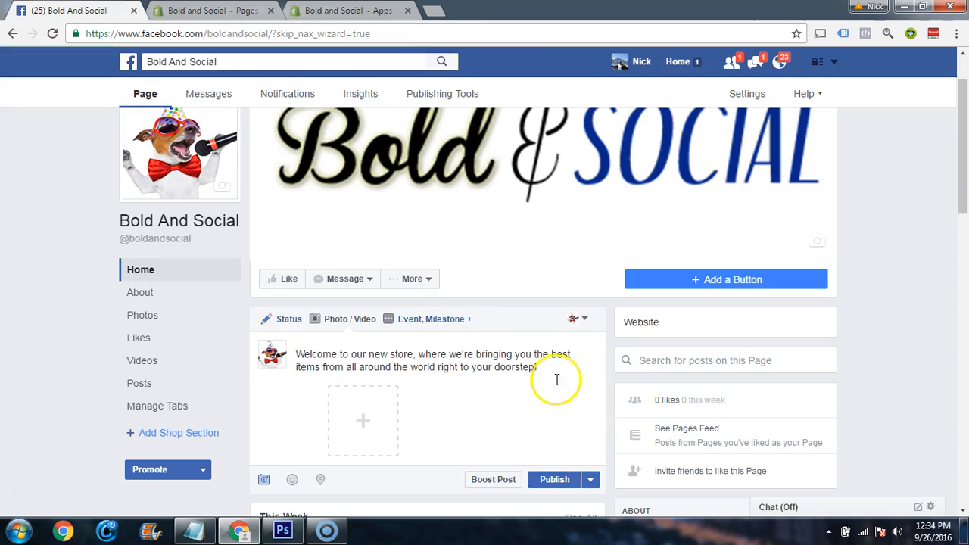
left_click(547, 480)
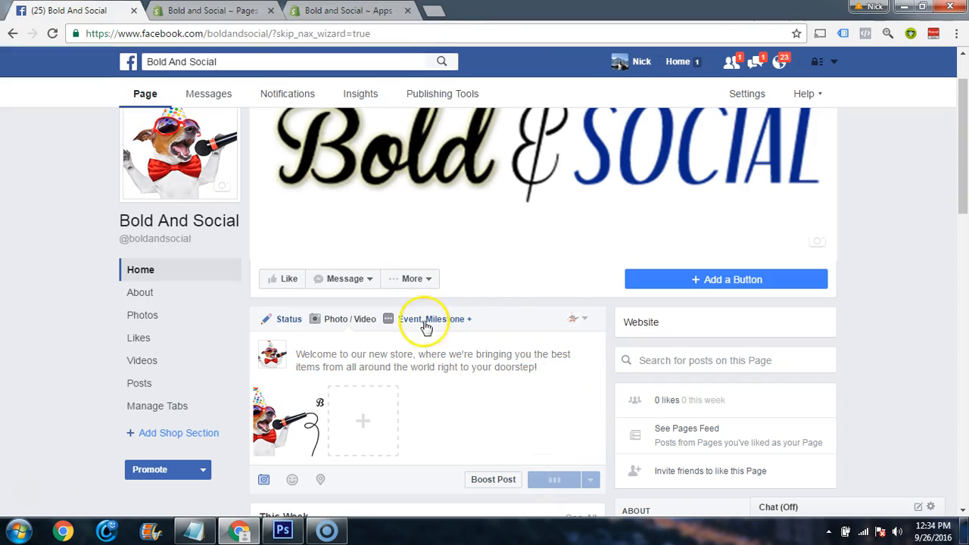
scroll(558, 352, "down", 4)
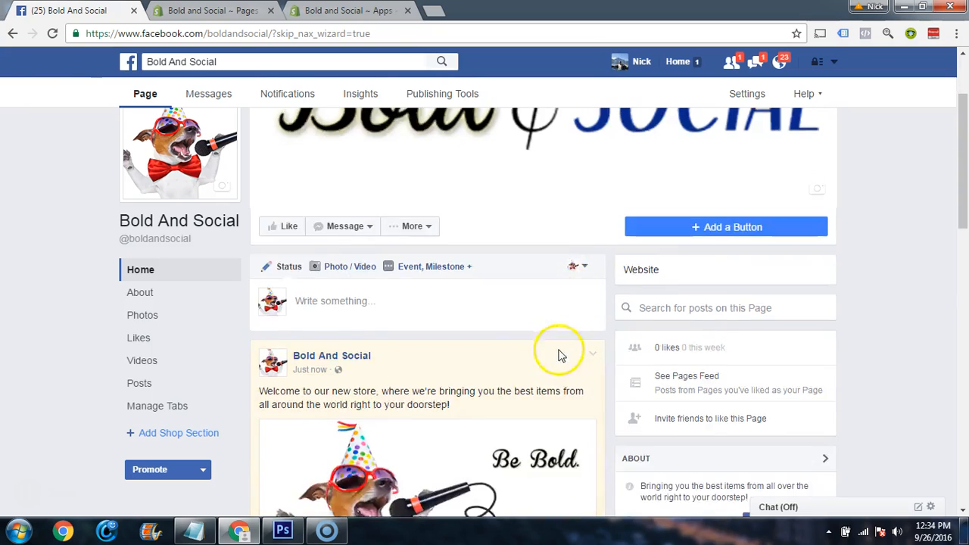
scroll(523, 363, "up", 4)
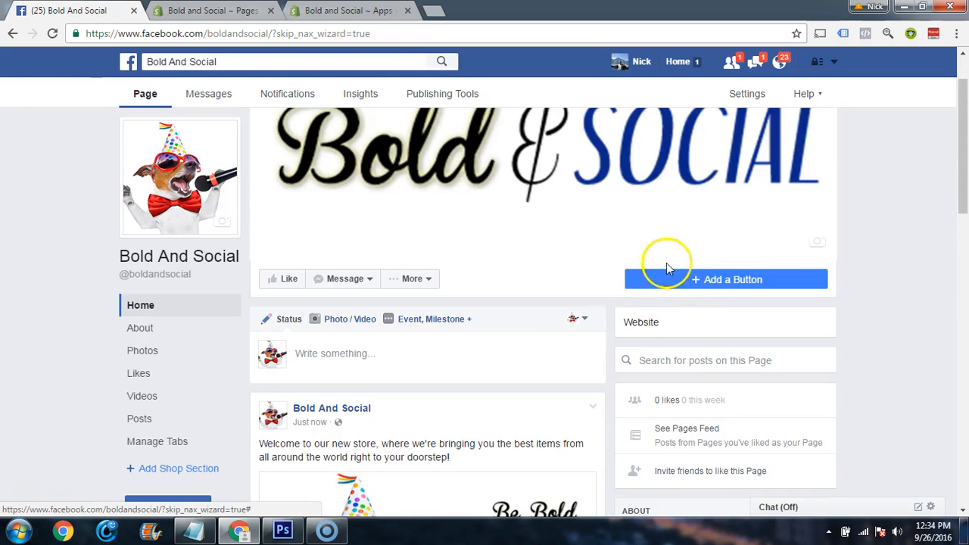
left_click(697, 282)
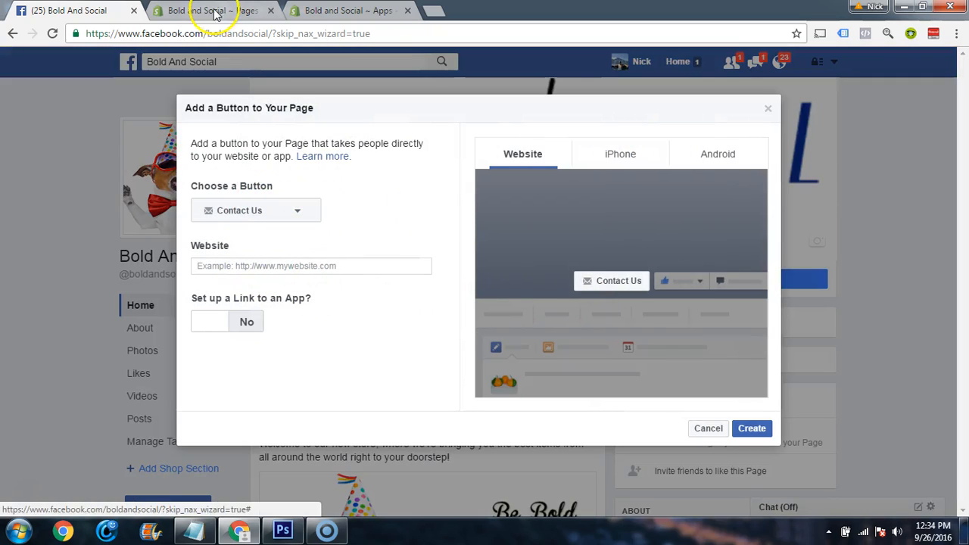
left_click(281, 268)
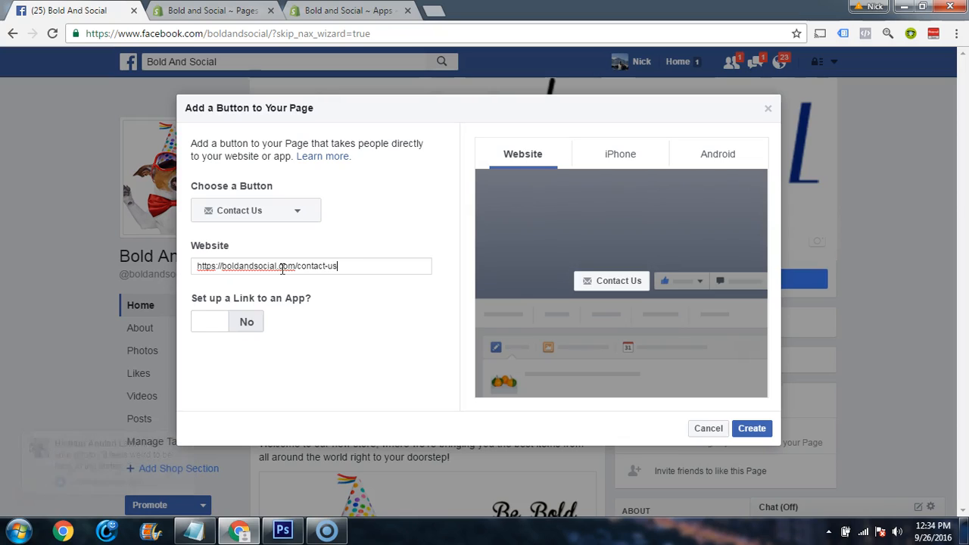
left_click(377, 308)
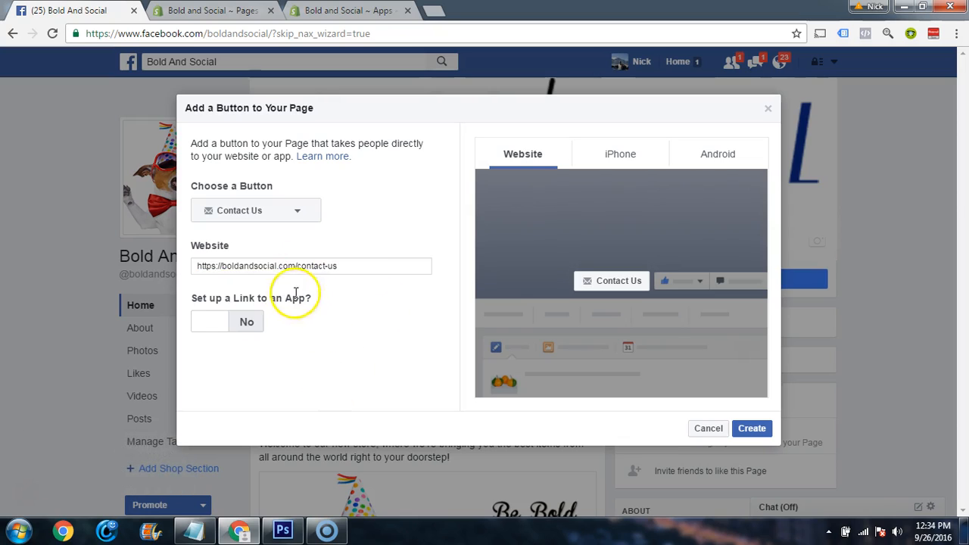
left_click(753, 433)
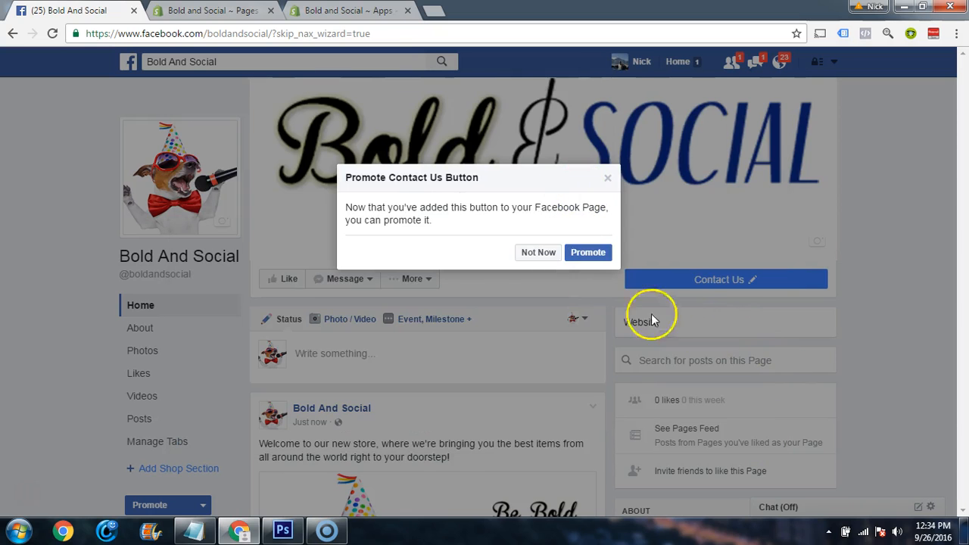
left_click(539, 255)
left_click(720, 280)
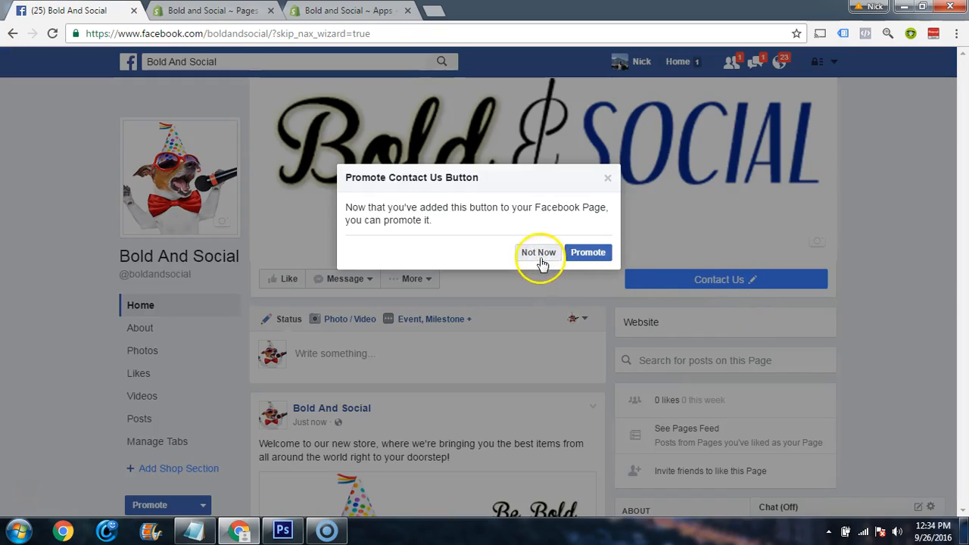
left_click(540, 255)
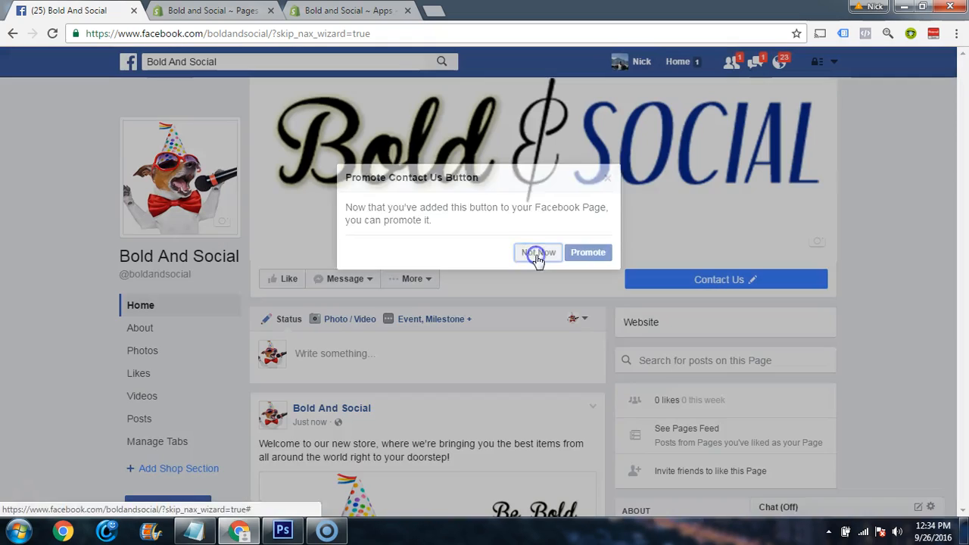
Test the Facebook page's new Contact Us button
left_click(728, 280)
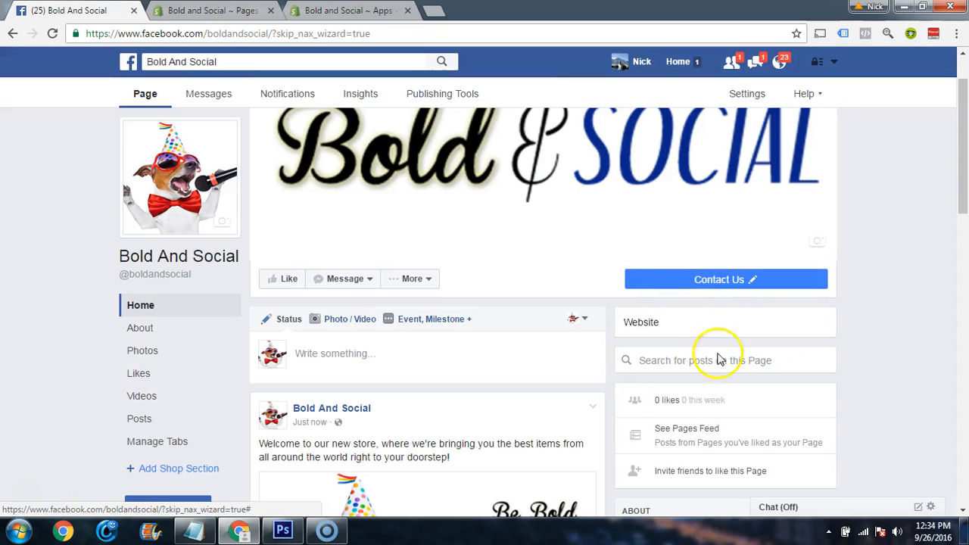
left_click(742, 277)
left_click(726, 282)
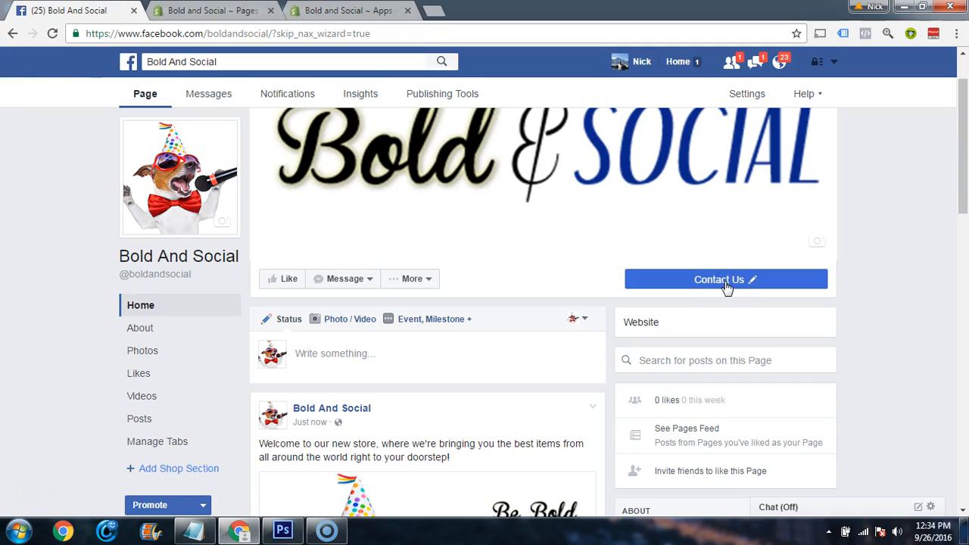
left_click(711, 275)
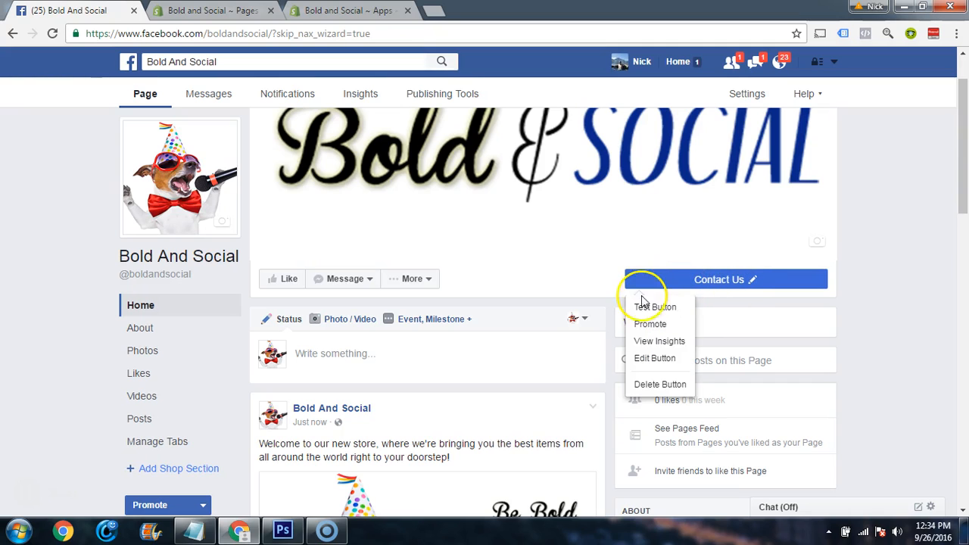
left_click(666, 308)
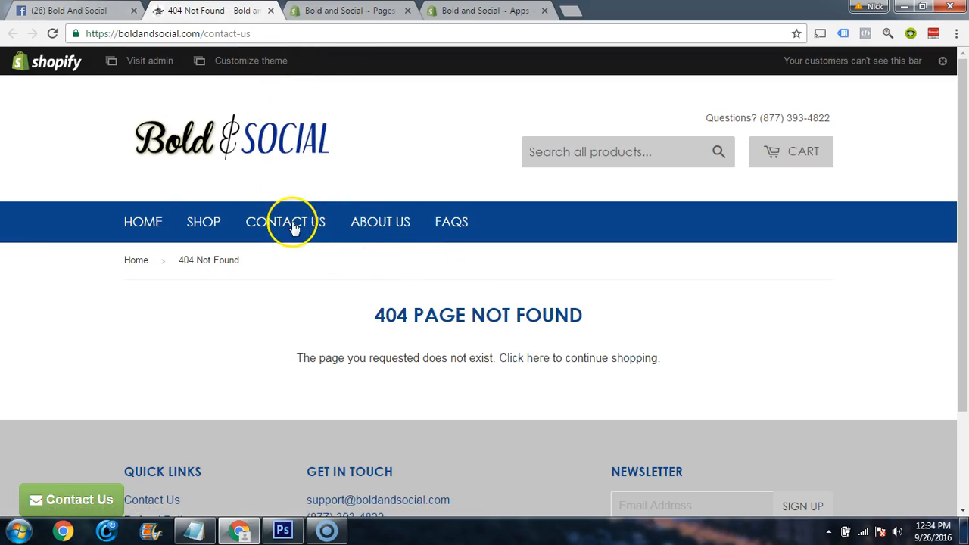
Open the store's Contact Us page, copy its web address, and return to the Facebook page
left_click(291, 227)
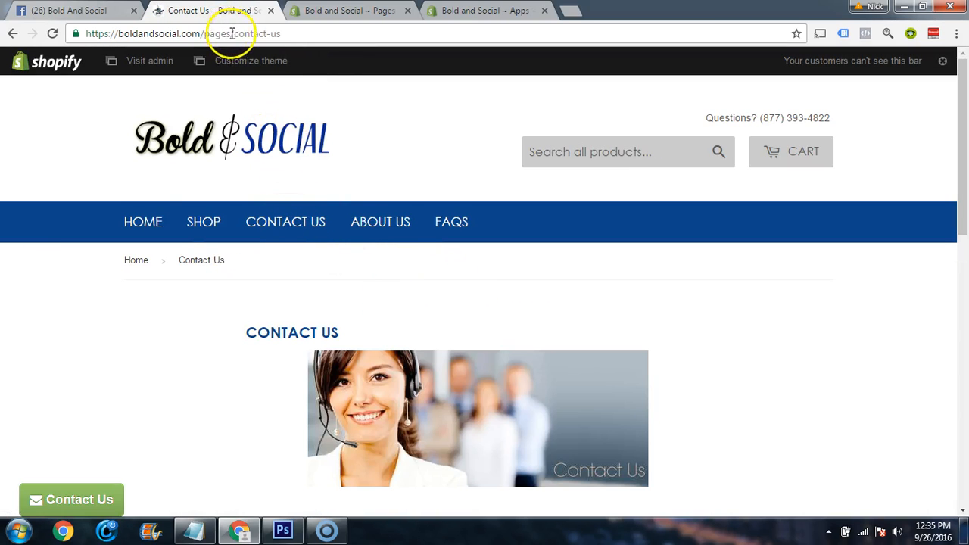
left_click_drag(283, 35, 147, 41)
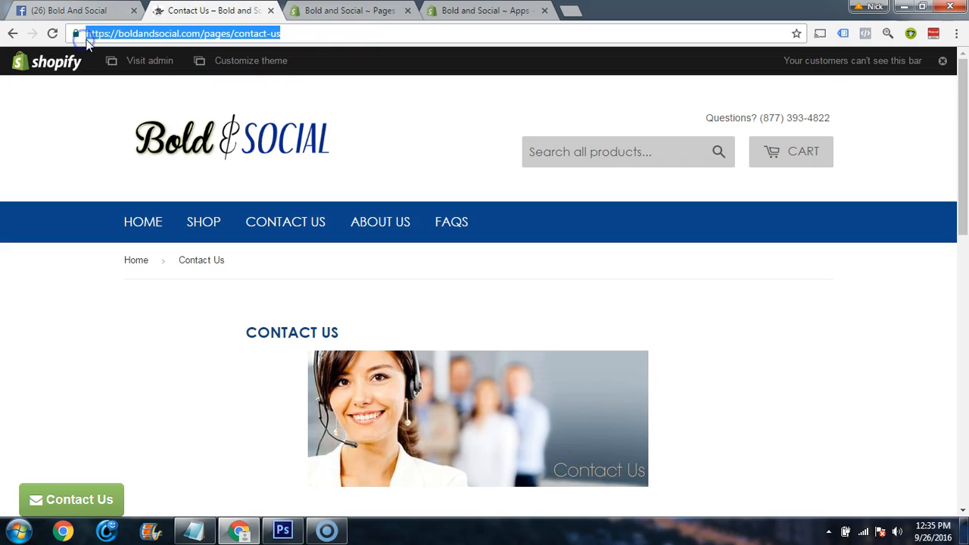
left_click(270, 12)
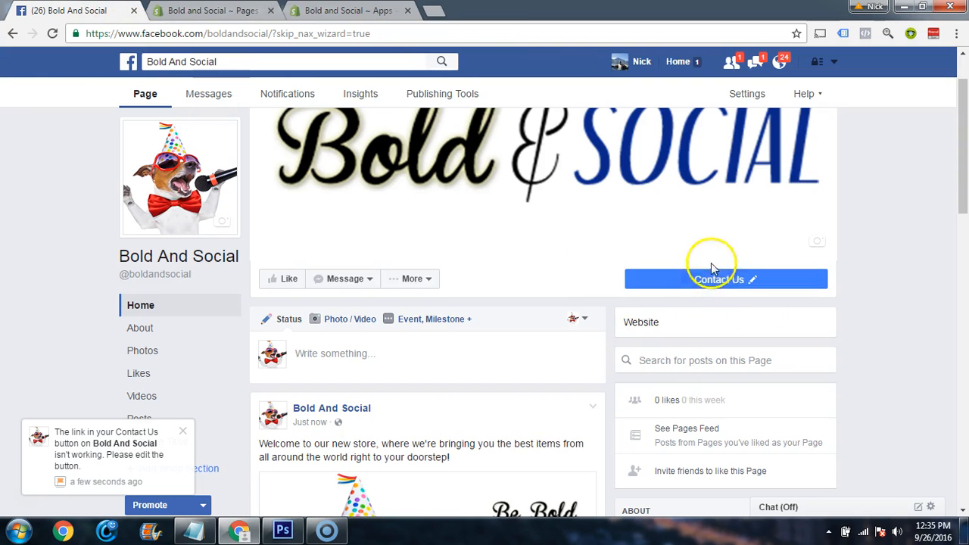
left_click(648, 364)
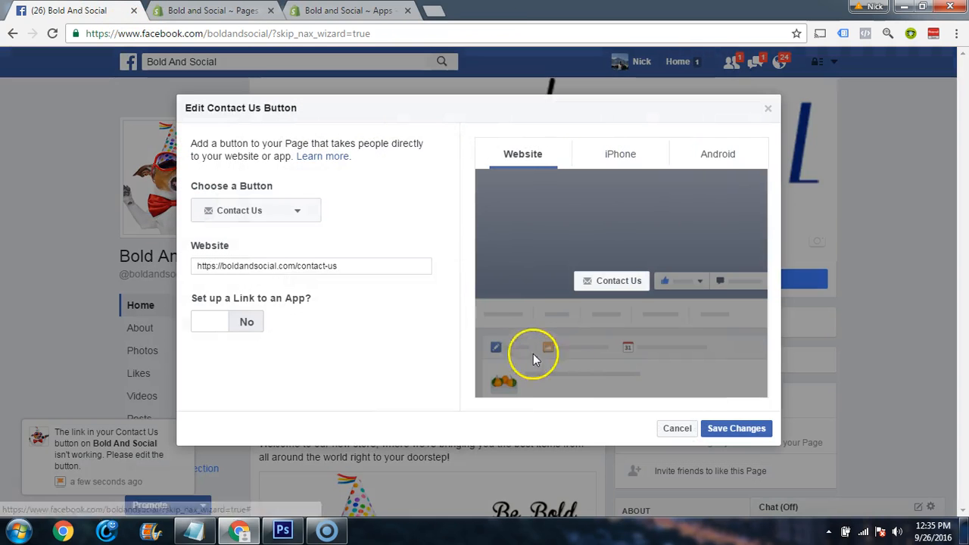
triple_click(365, 267)
type("https://boldandsocial.com/pages/contact-us")
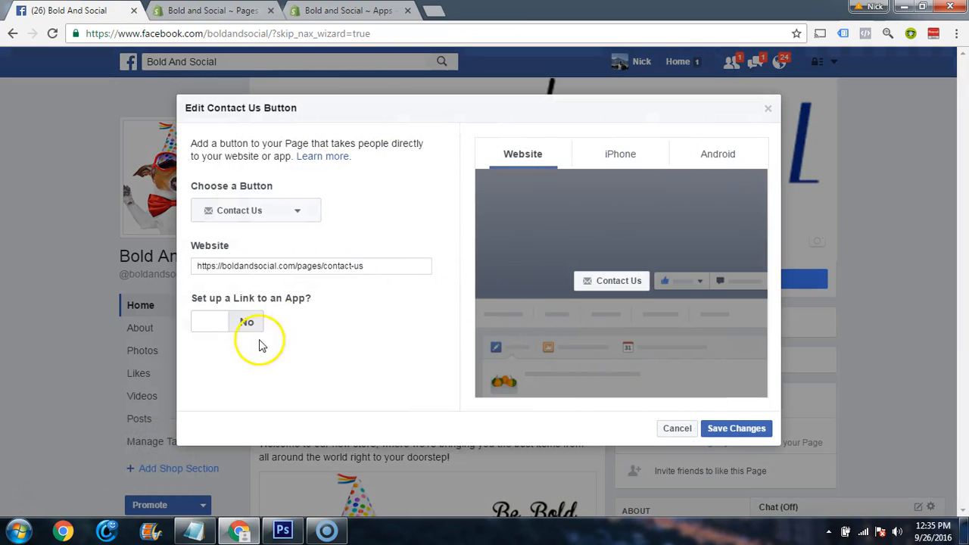
left_click(738, 429)
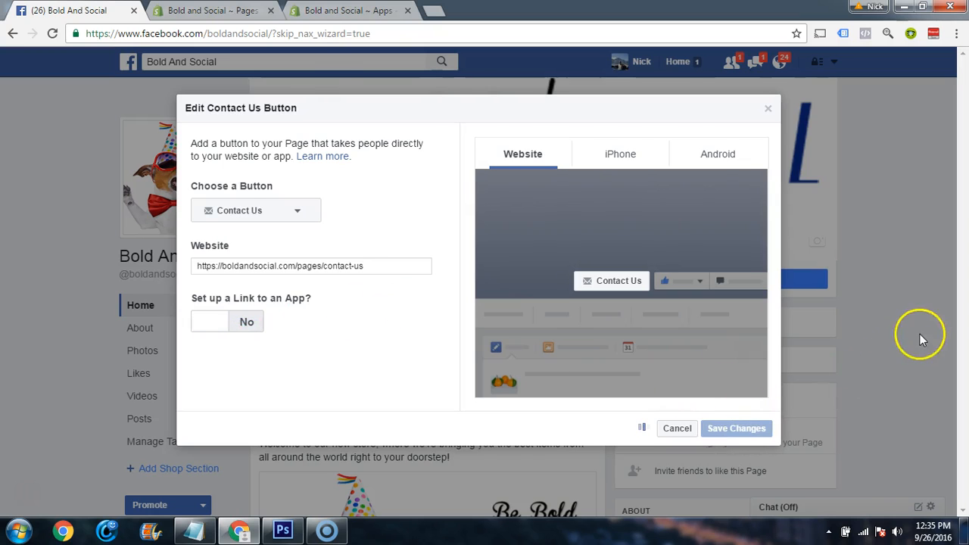
Test the edited Contact Us button and look over the store's contact form it links to
mouse_move(716, 292)
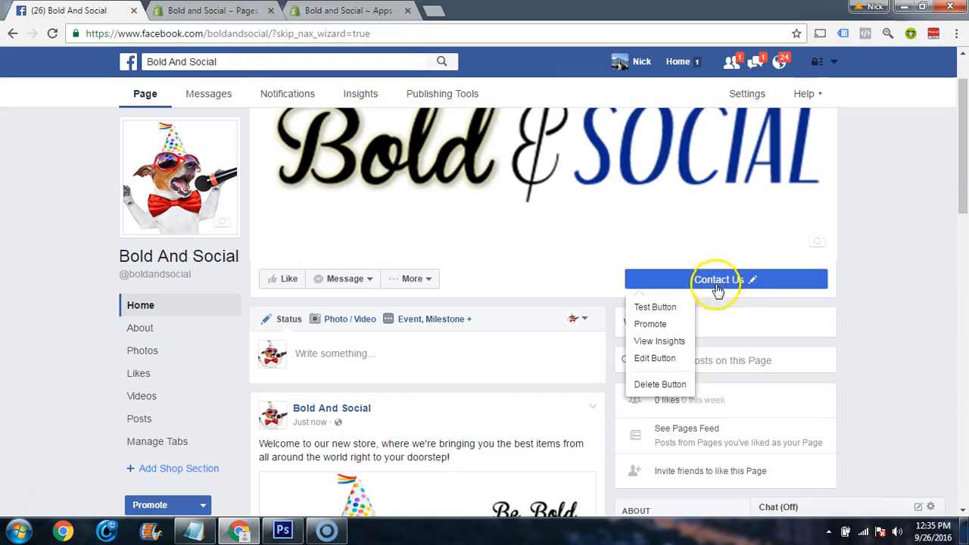
left_click(650, 307)
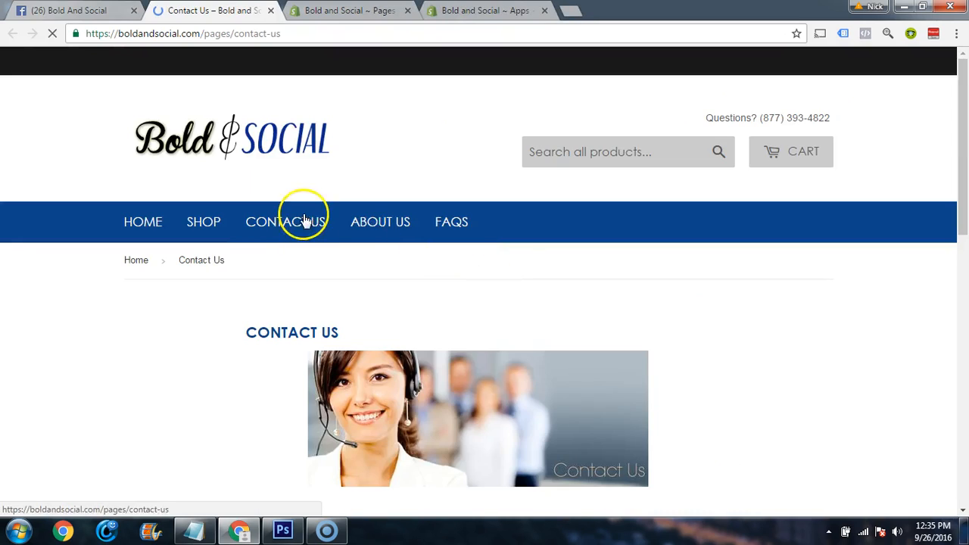
scroll(686, 305, "down", 5)
scroll(640, 289, "up", 3)
scroll(463, 281, "down", 4)
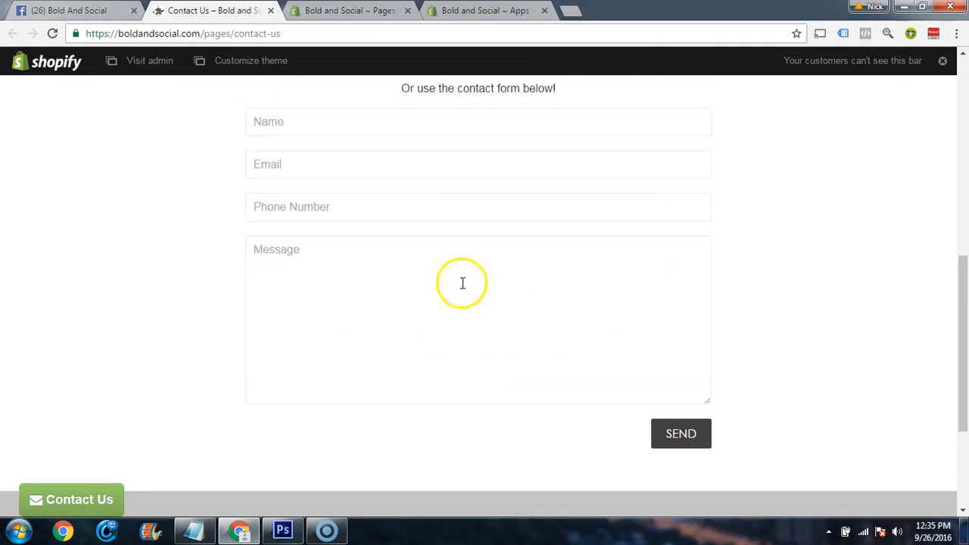
Close the store's Contact Us page and review the Bold And Social Facebook page's cover, button and welcome post
scroll(461, 293, "up", 7)
left_click(271, 11)
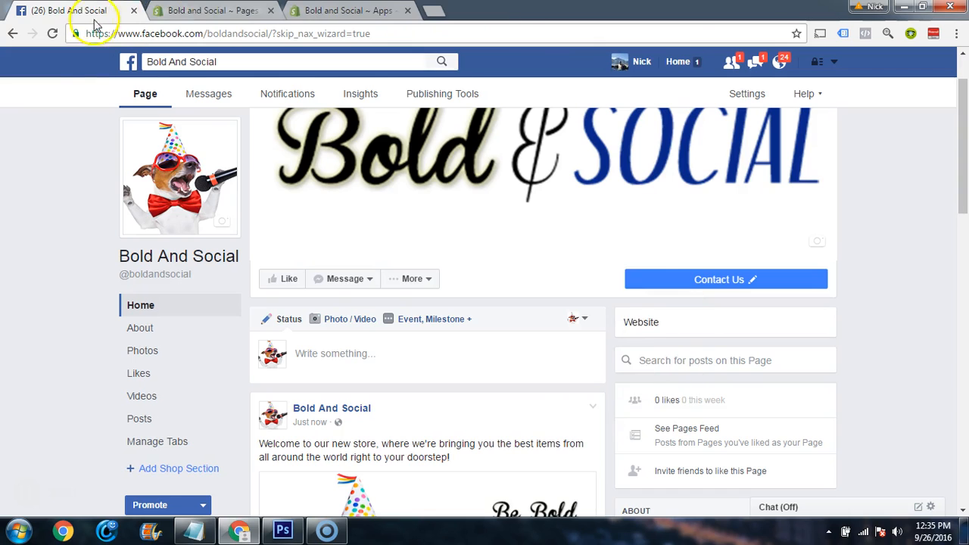
scroll(684, 371, "down", 7)
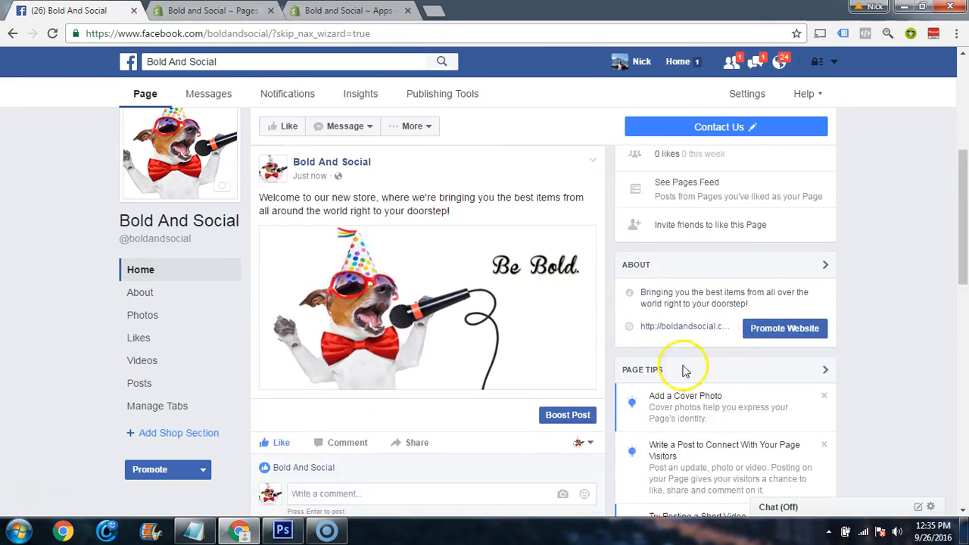
scroll(571, 346, "up", 7)
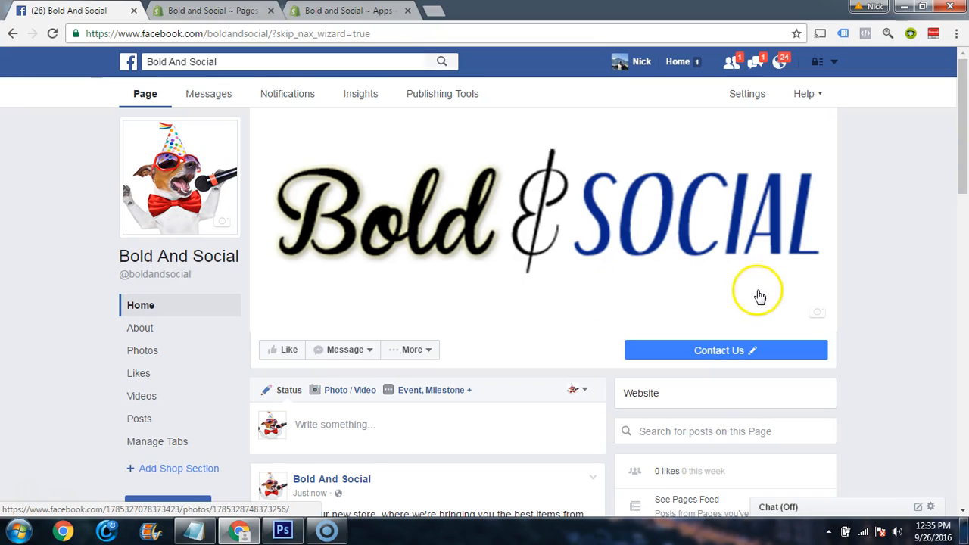
Return to the RetargetApp setup in Shopify, log into Facebook from it, and select the store's Facebook page for retargeting
left_click(313, 12)
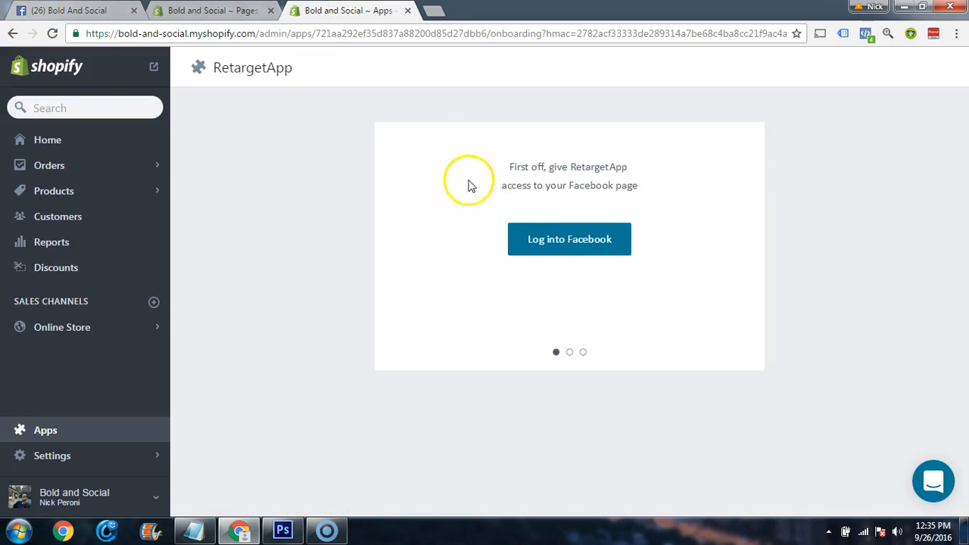
left_click(554, 246)
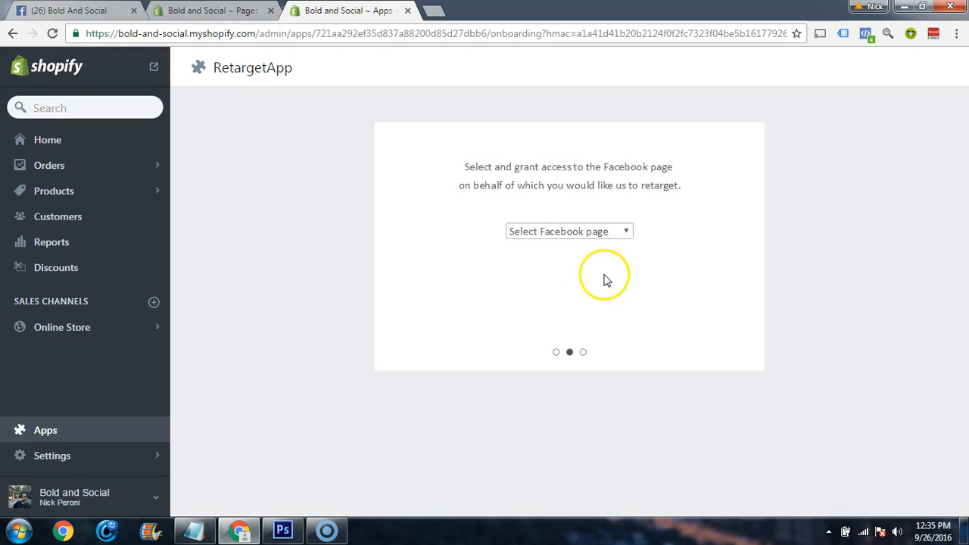
left_click(575, 236)
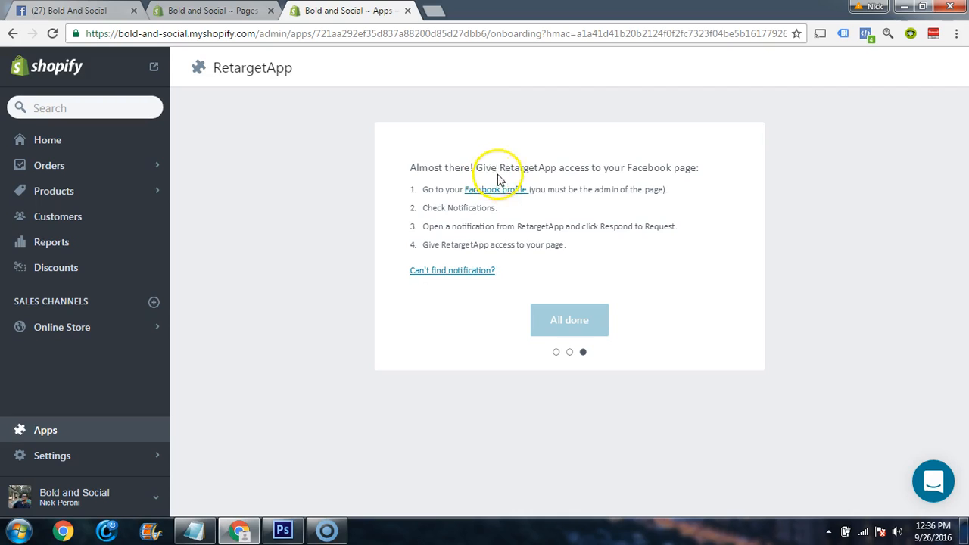
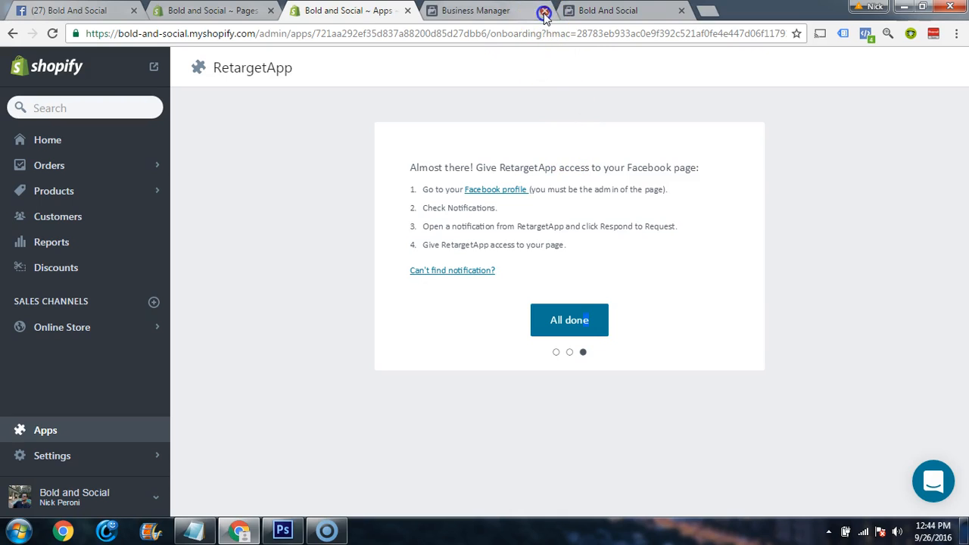
Close the two Business Manager tabs, finish the RetargetApp page-access setup, and start the first campaign on the Bold And Social page
left_click(543, 14)
left_click(543, 13)
left_click(577, 319)
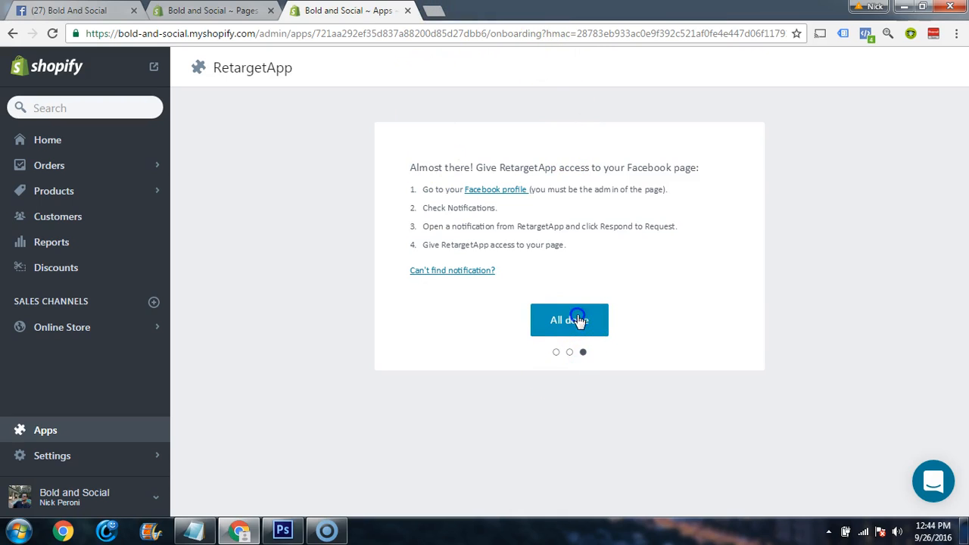
left_click(540, 330)
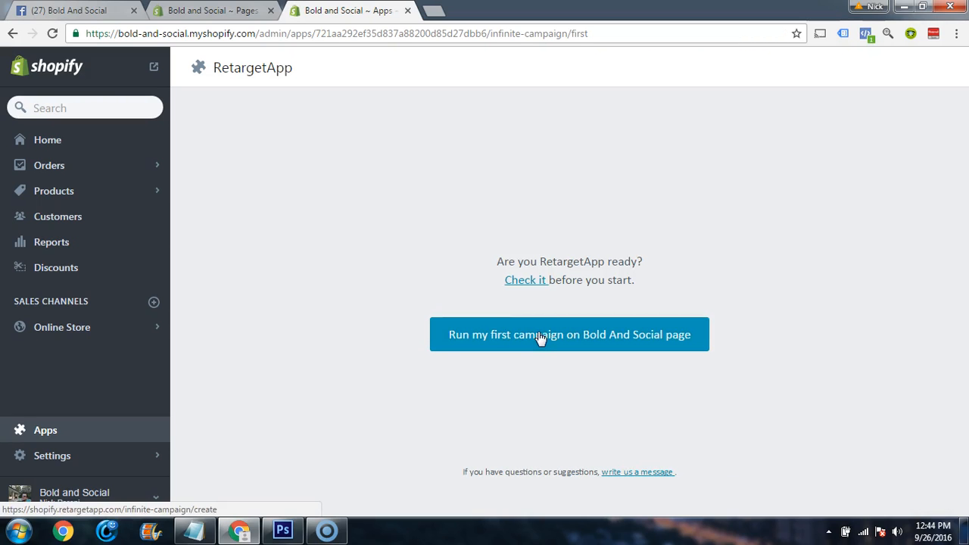
left_click(540, 339)
mouse_move(867, 381)
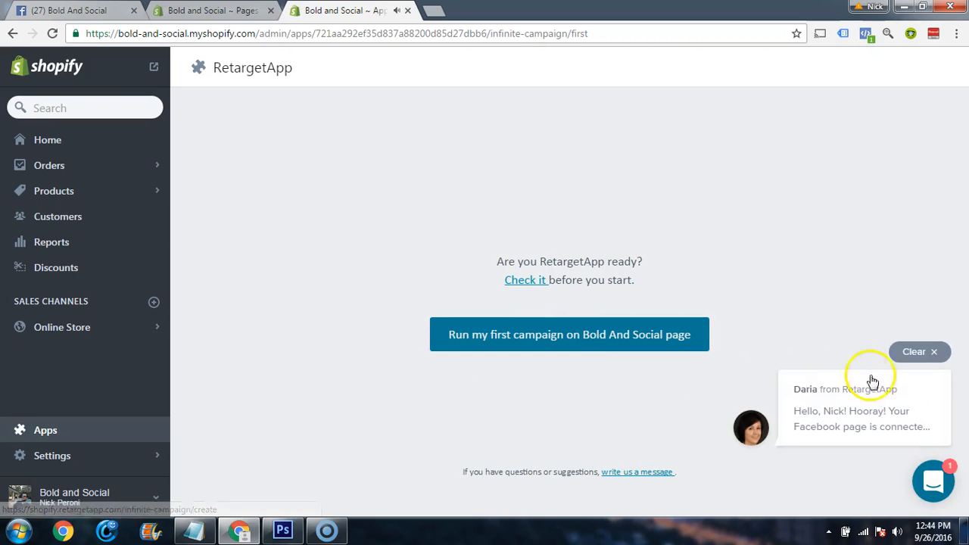
left_click(931, 354)
left_click(493, 350)
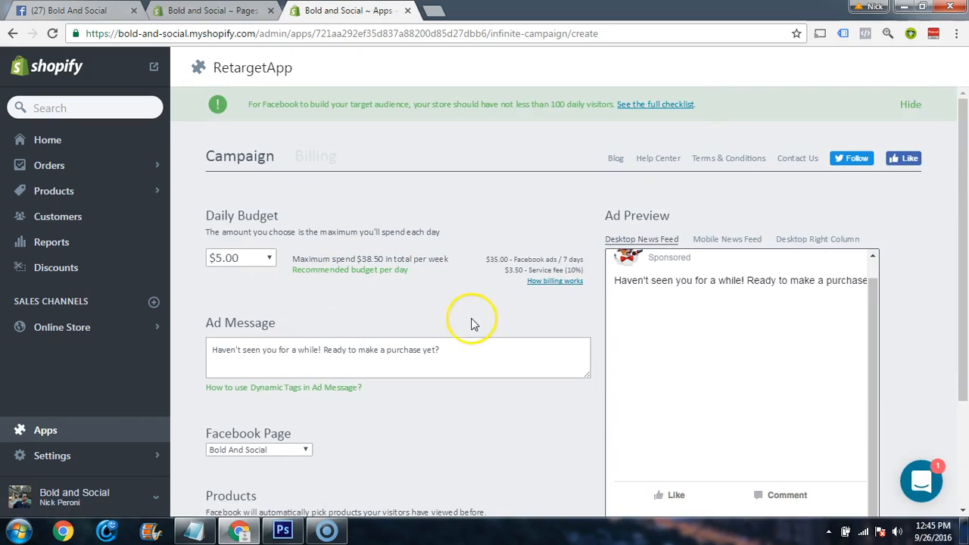
Try a $10.00 daily budget, check the recommended budgets per day, and set the daily budget back to $5.00
scroll(314, 270, "down", 1)
left_click(265, 189)
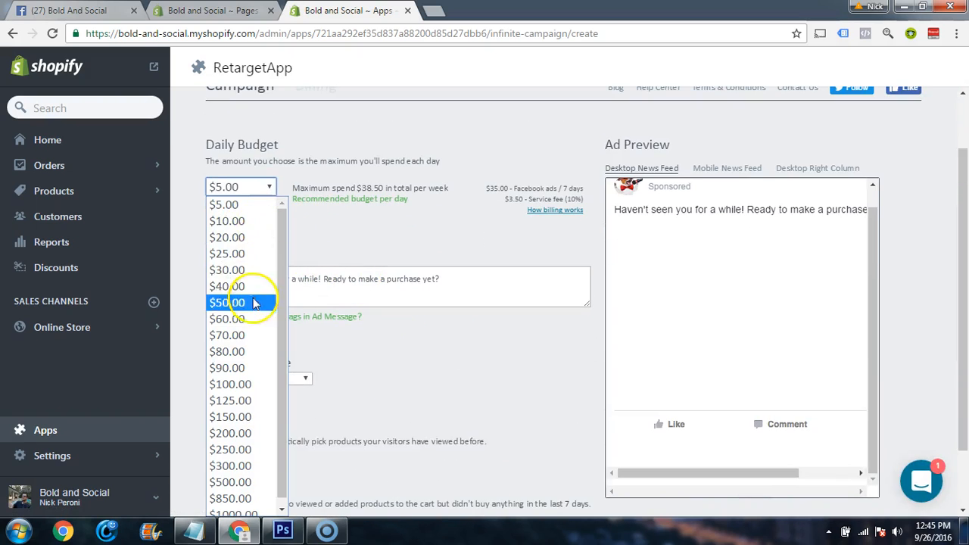
left_click(242, 220)
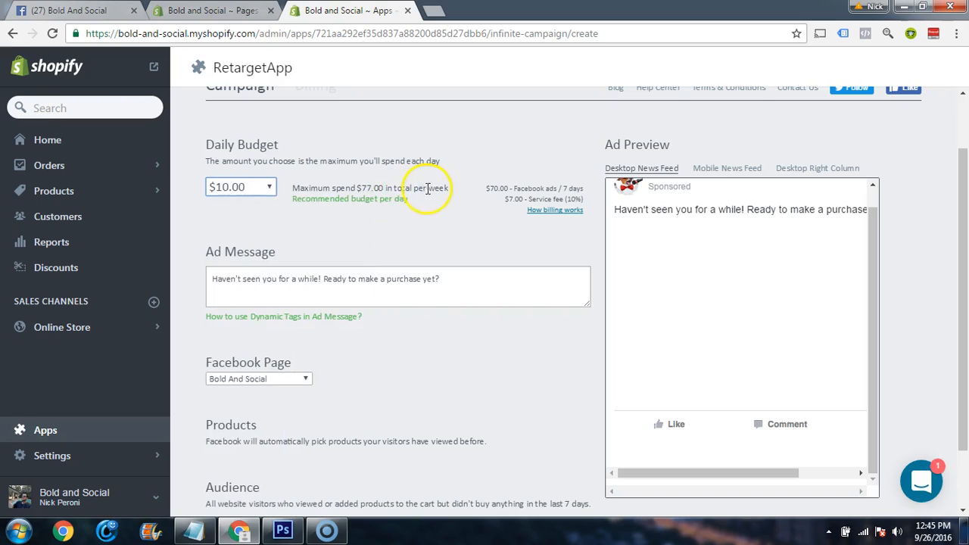
mouse_move(356, 205)
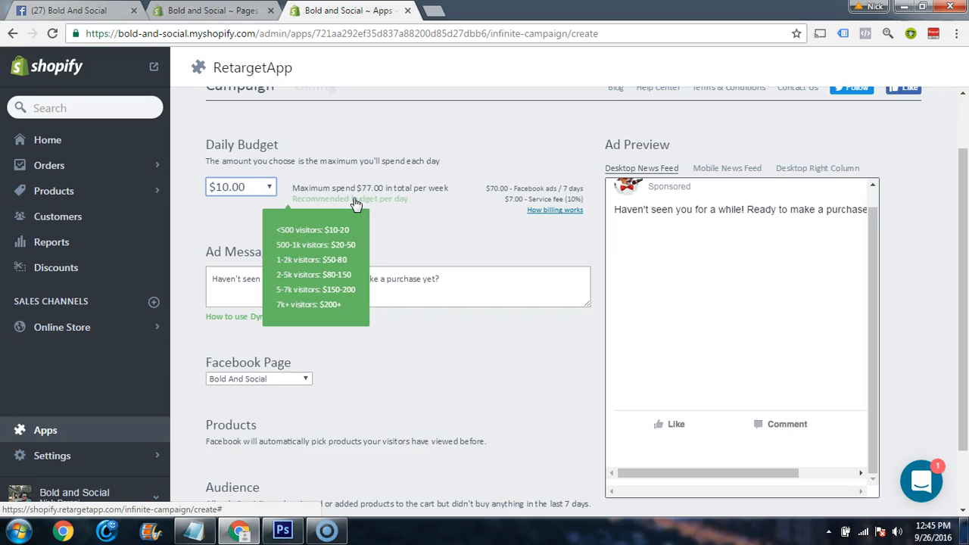
left_click(265, 187)
left_click(286, 202)
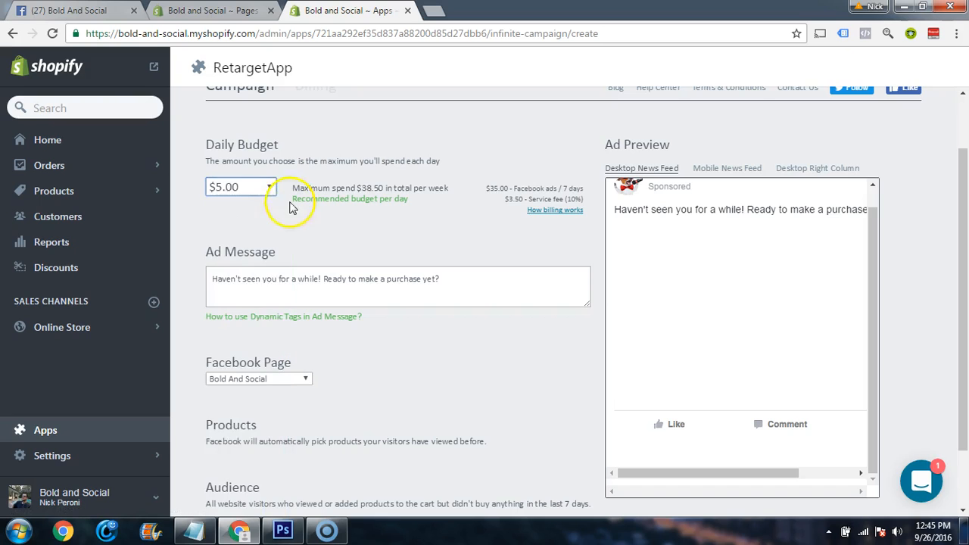
left_click(466, 217)
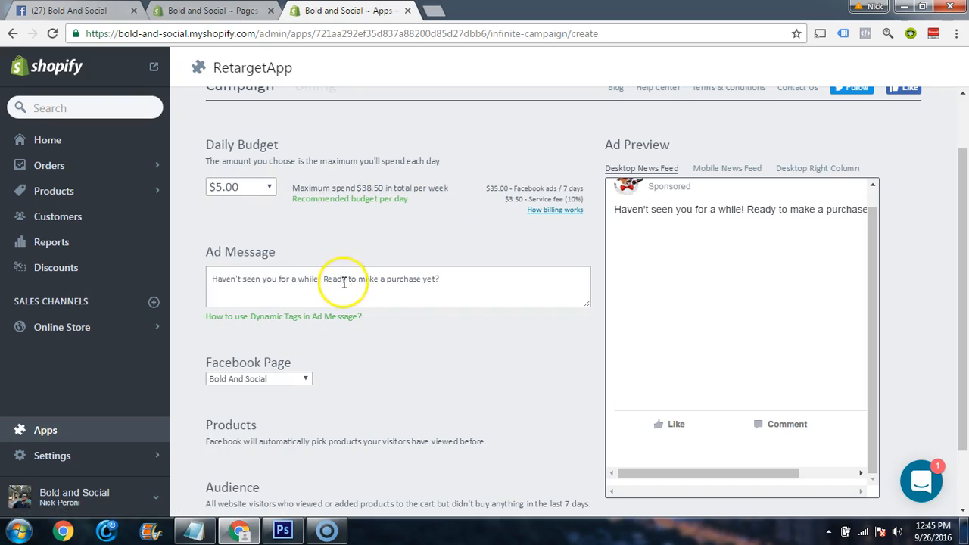
Replace the ad message with the Retarget text copied from the Notepad notes, promoting 20% savings with discount code SAVE20
left_click(196, 529)
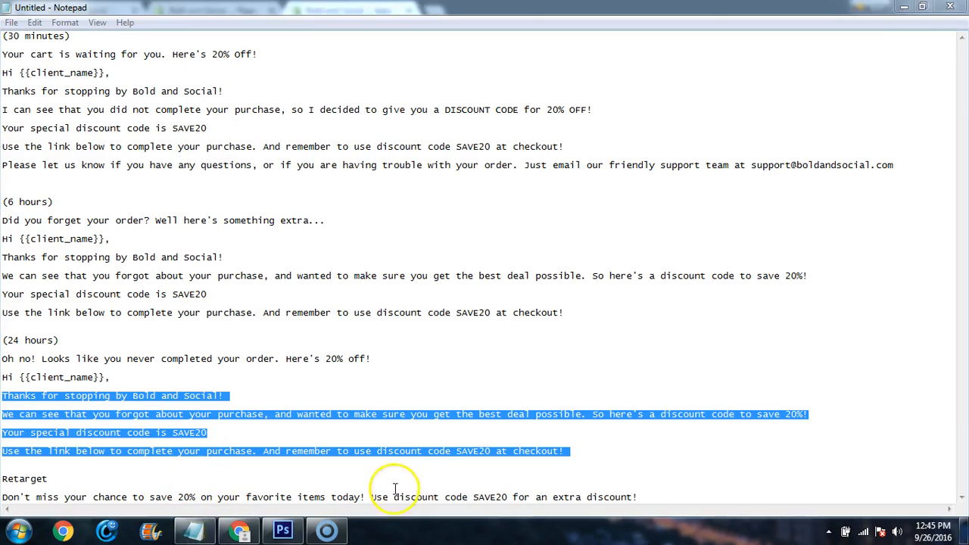
left_click_drag(643, 497, 2, 498)
key("ctrl+c")
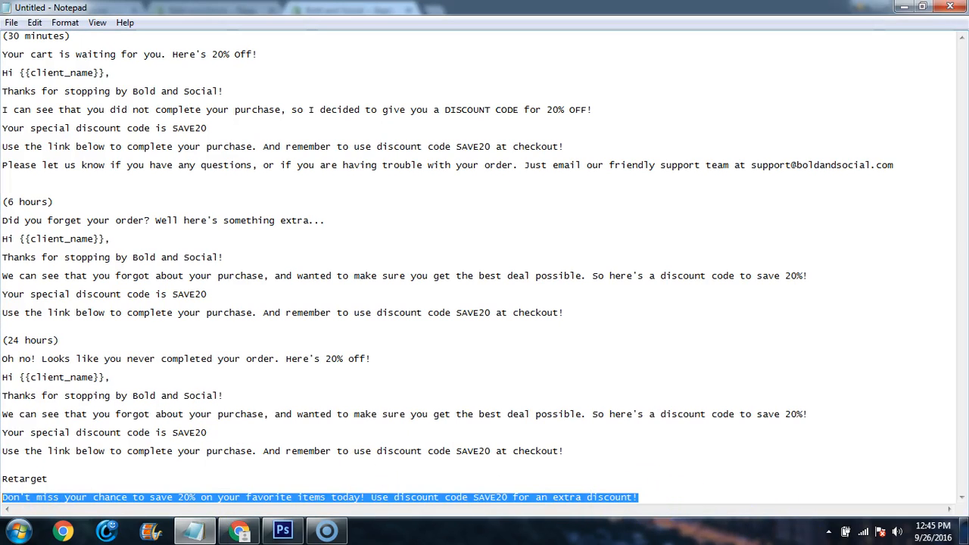
left_click(239, 530)
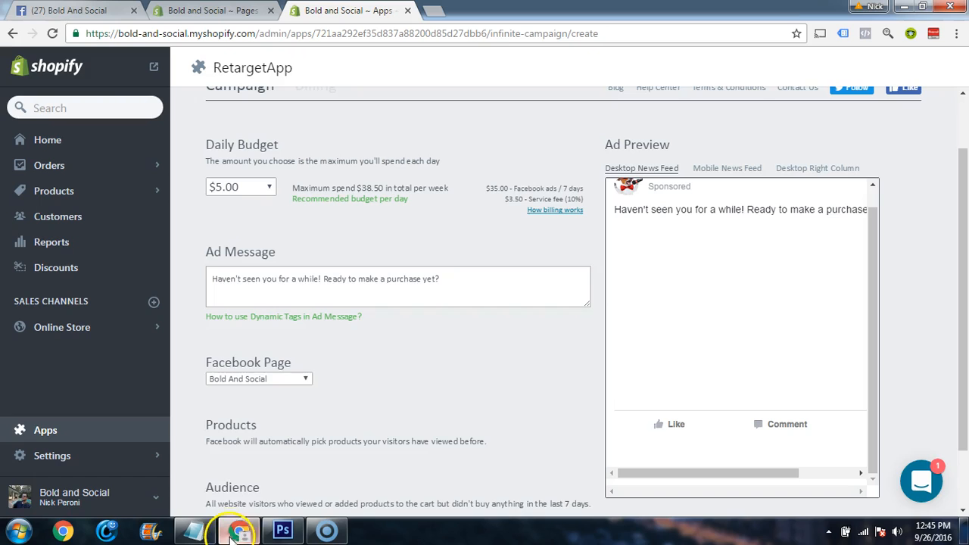
left_click(255, 279)
key("ctrl+a")
key("ctrl+v")
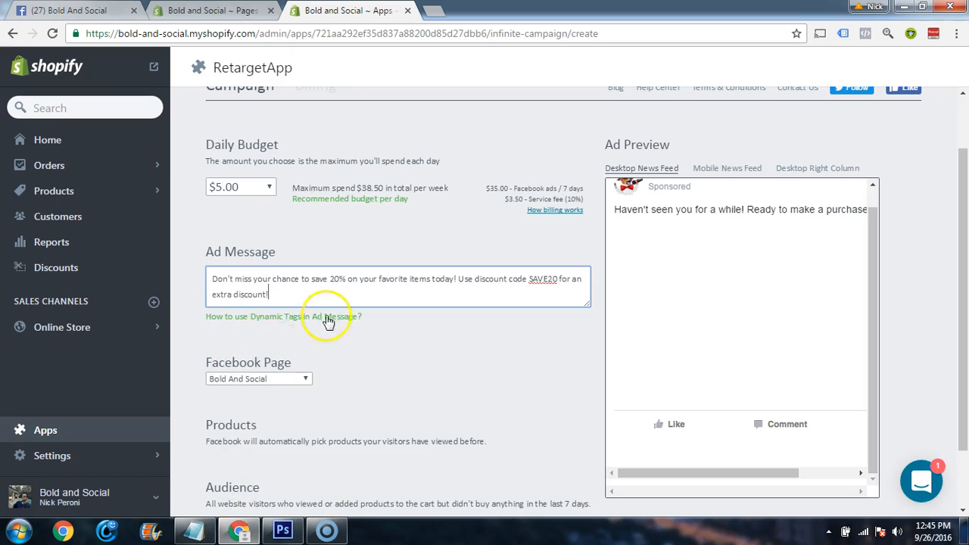
left_click(353, 318)
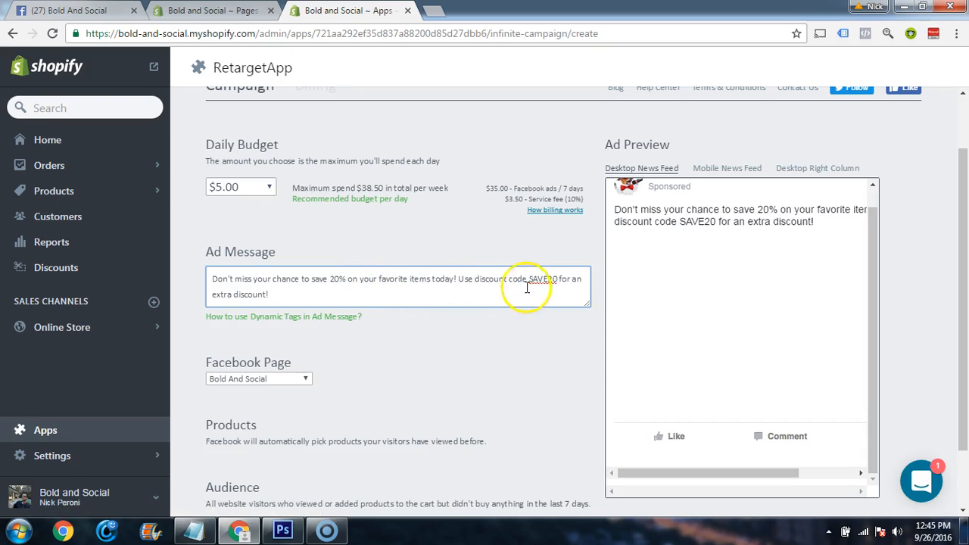
left_click(192, 297)
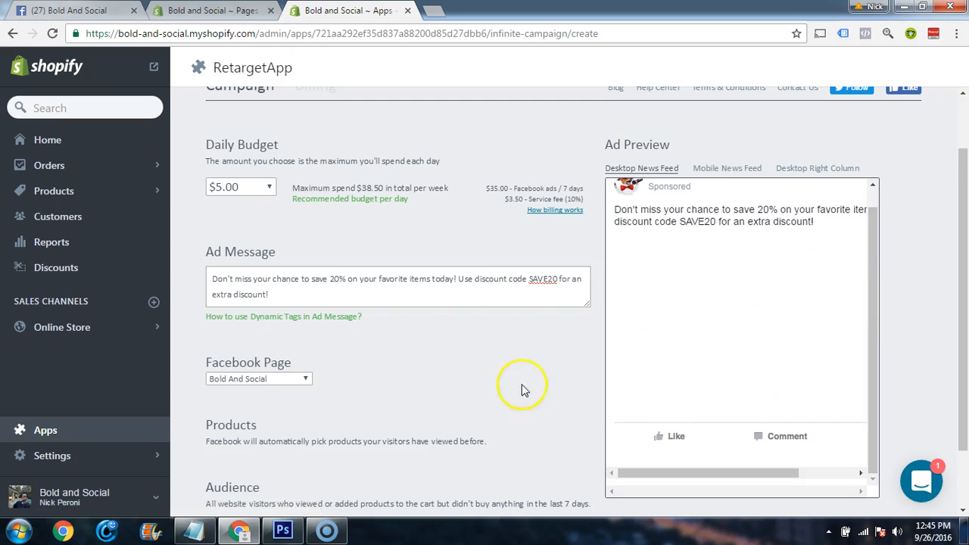
Check the rest of the campaign settings, launch the retargeting campaign, and look over its dashboard
scroll(485, 385, "down", 2)
scroll(492, 386, "up", 2)
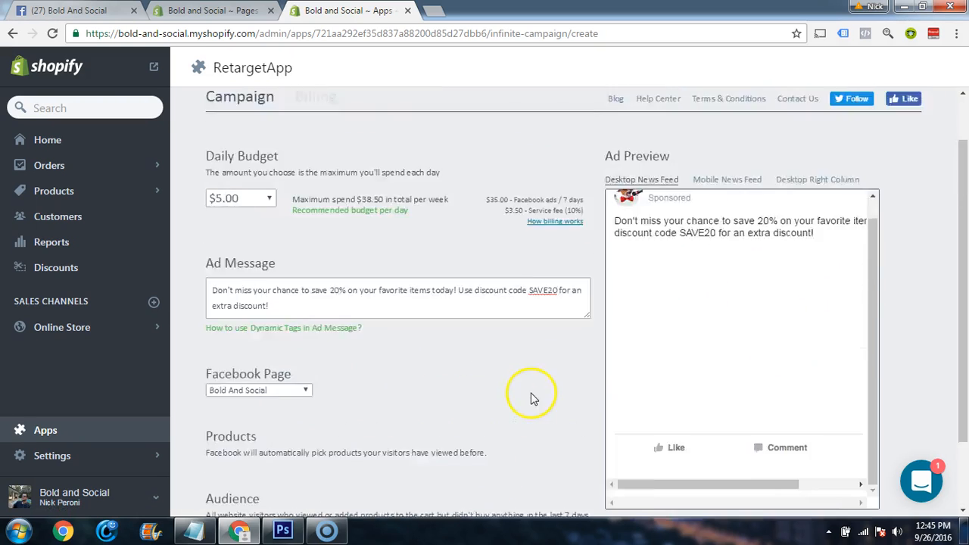
scroll(541, 341, "down", 3)
left_click(423, 484)
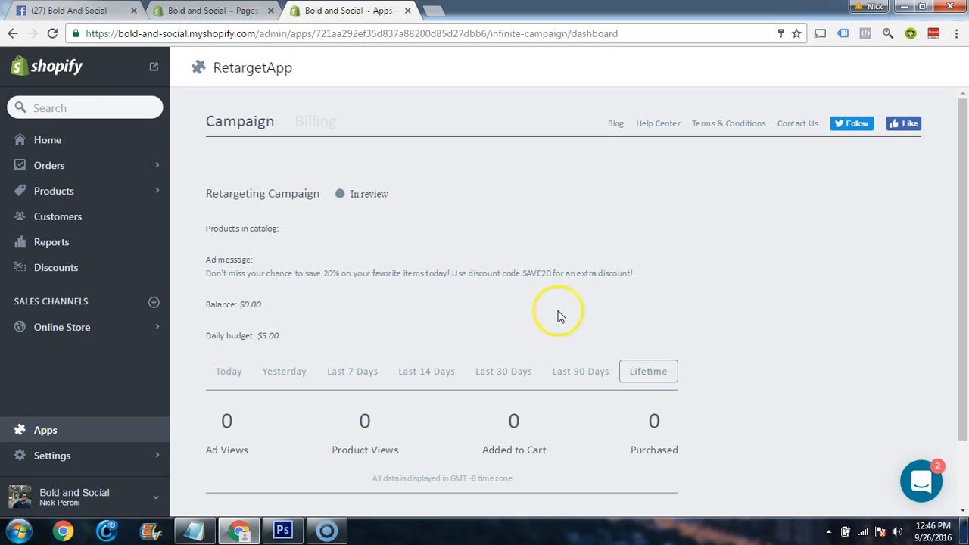
scroll(508, 296, "down", 1)
scroll(508, 296, "up", 1)
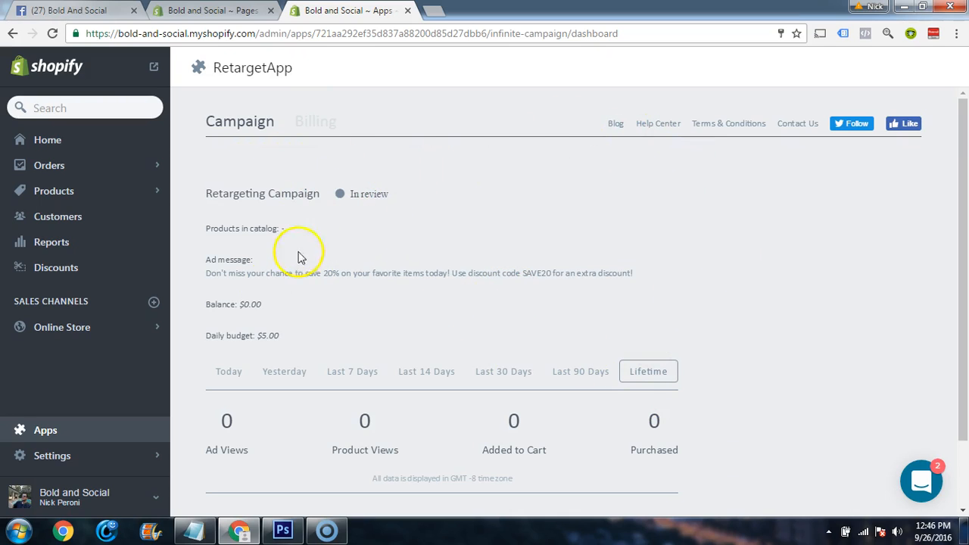
Open the Shopify App Store from the store's apps page and look over its app categories
left_click(44, 430)
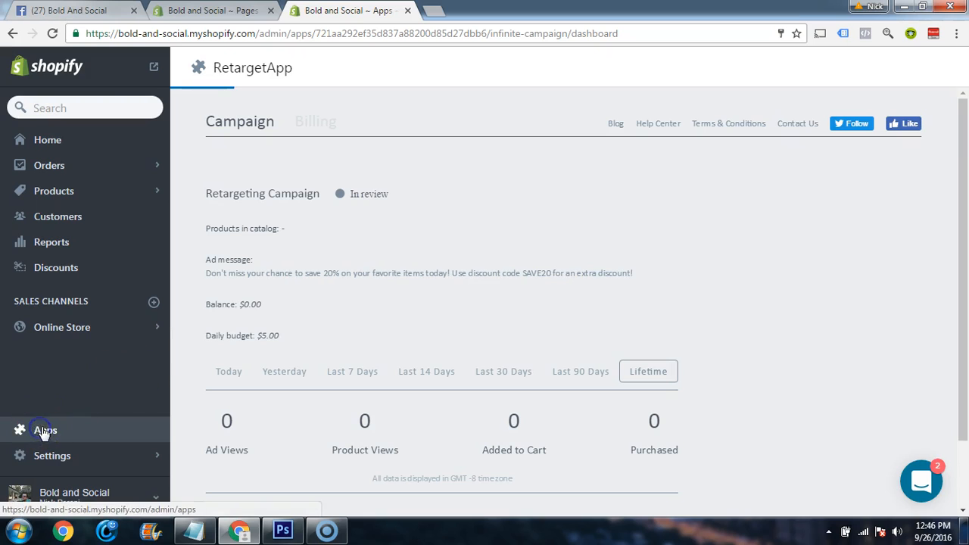
left_click(300, 324)
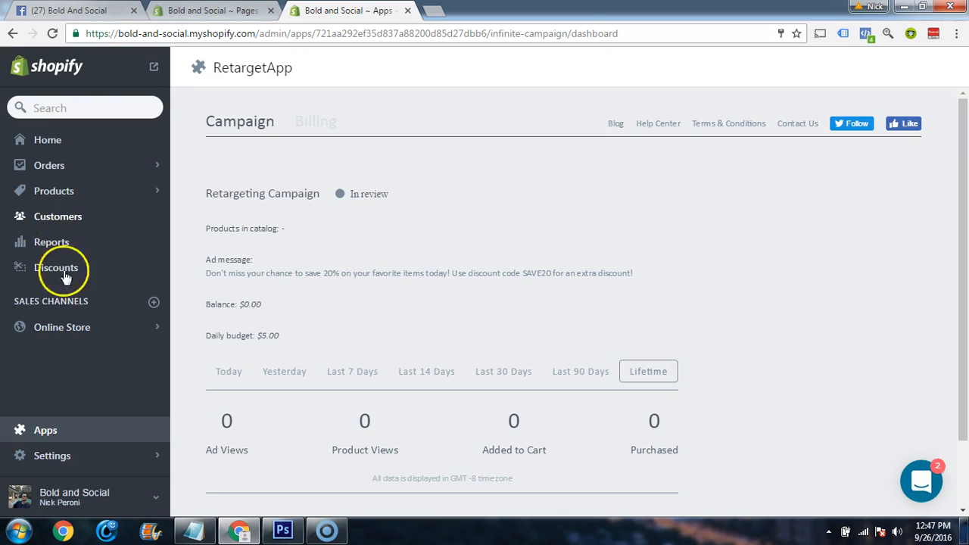
left_click(57, 437)
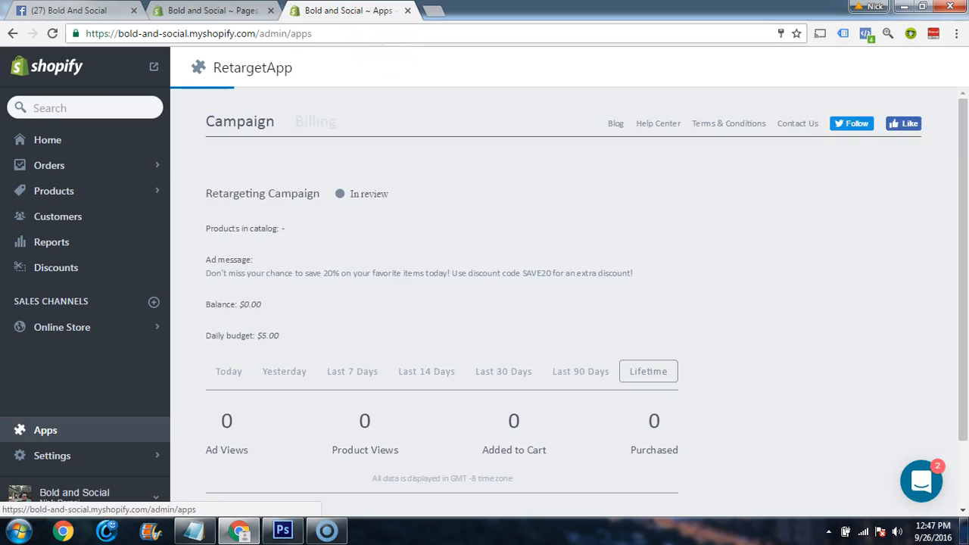
left_click(271, 10)
left_click(844, 67)
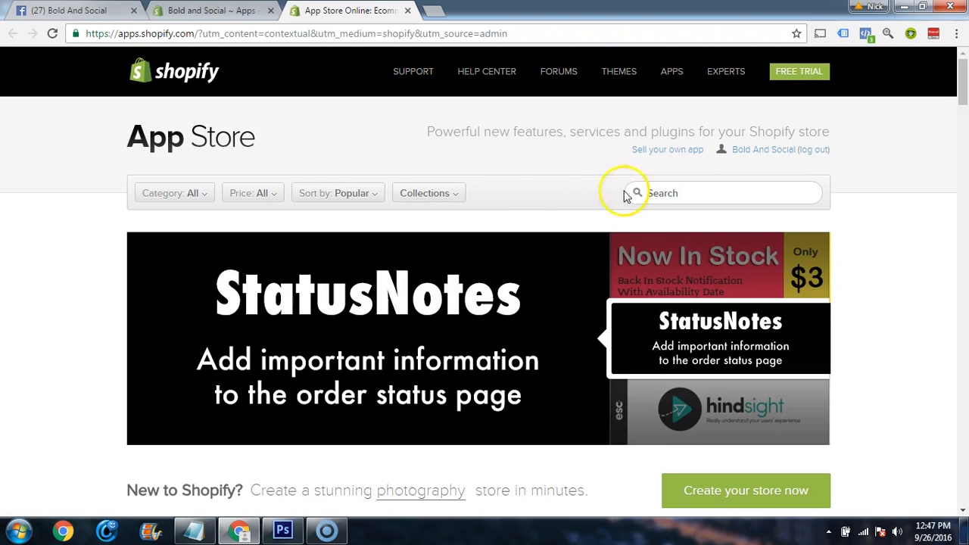
scroll(89, 203, "down", 5)
scroll(90, 203, "up", 5)
left_click(163, 192)
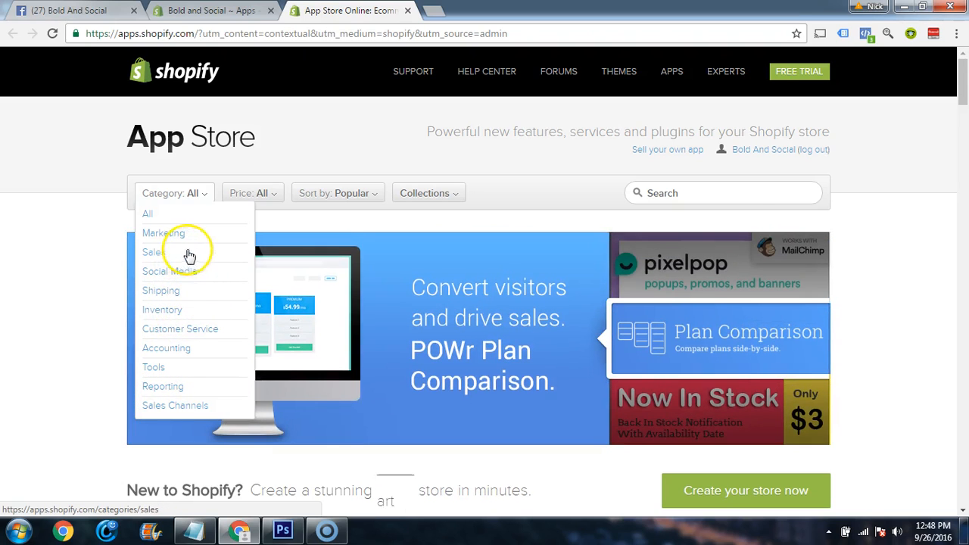
mouse_move(258, 184)
Search the App Store for "pix" and examine the Pixel Perfect - Facebook Pixels Made Easy listing
left_click(672, 192)
type("pixcel")
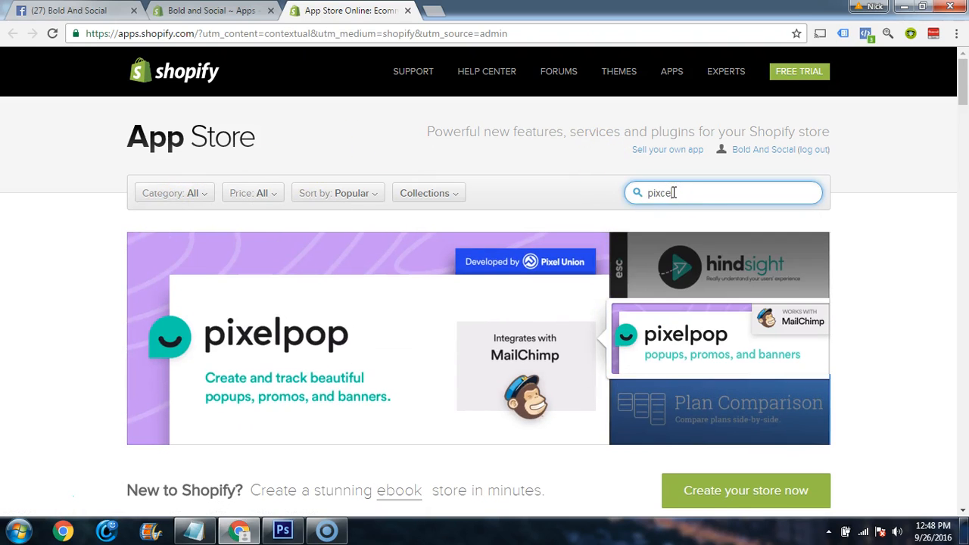
key("BackSpace")
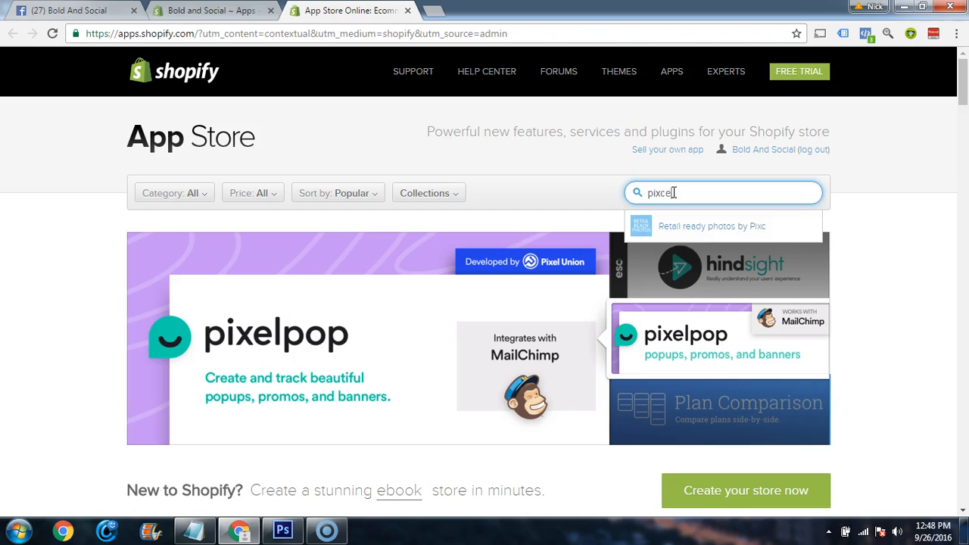
key("BackSpace")
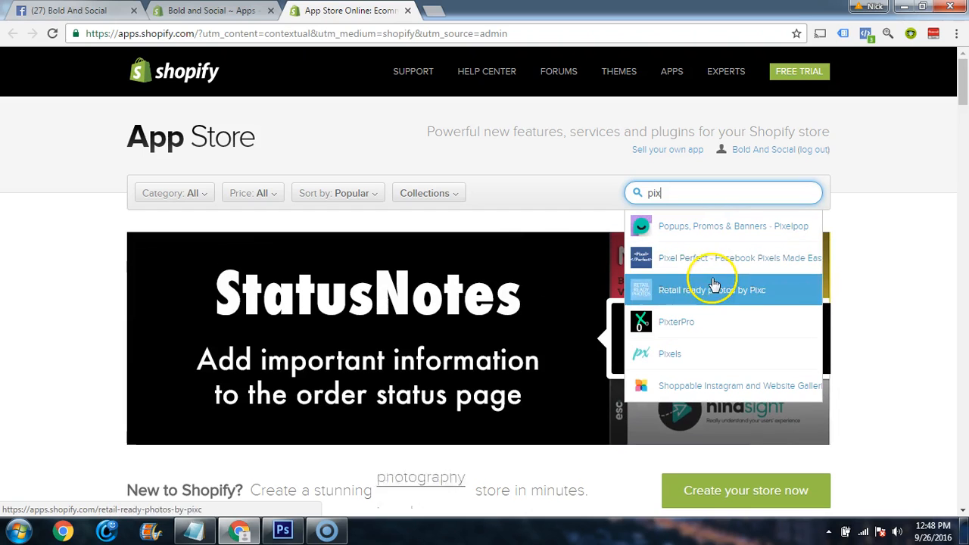
left_click(702, 259)
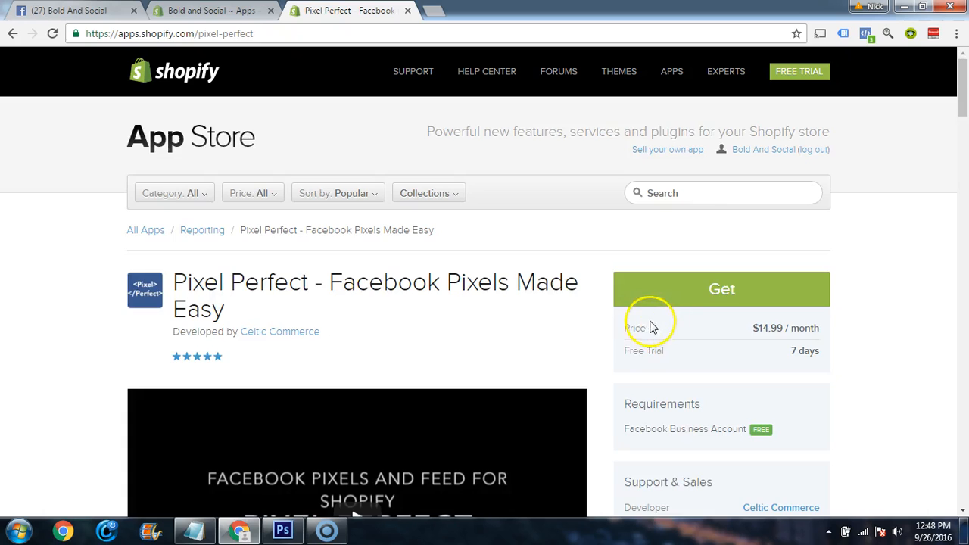
scroll(655, 327, "down", 4)
scroll(662, 333, "up", 4)
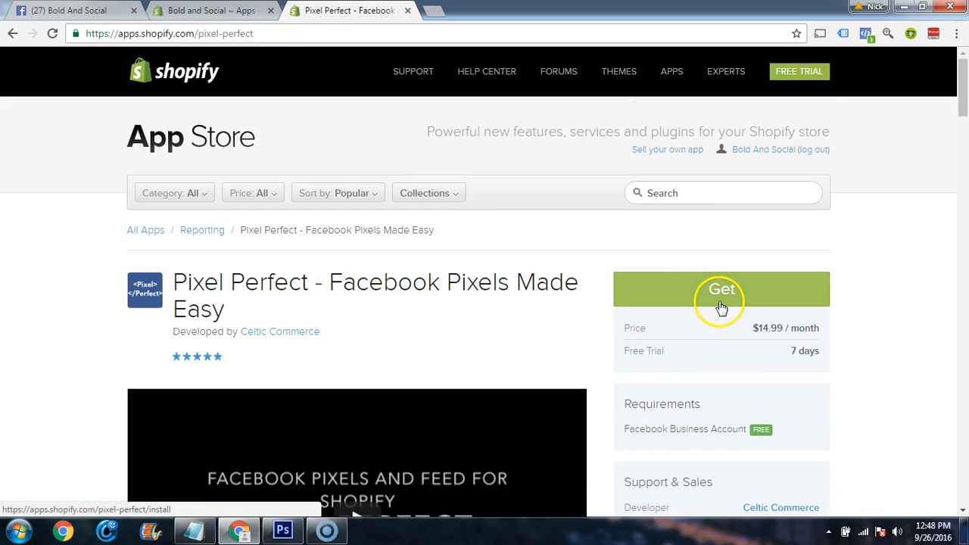
Search the App Store for "trackify" and open the Trackify listing to check its price and free trial
left_click(678, 195)
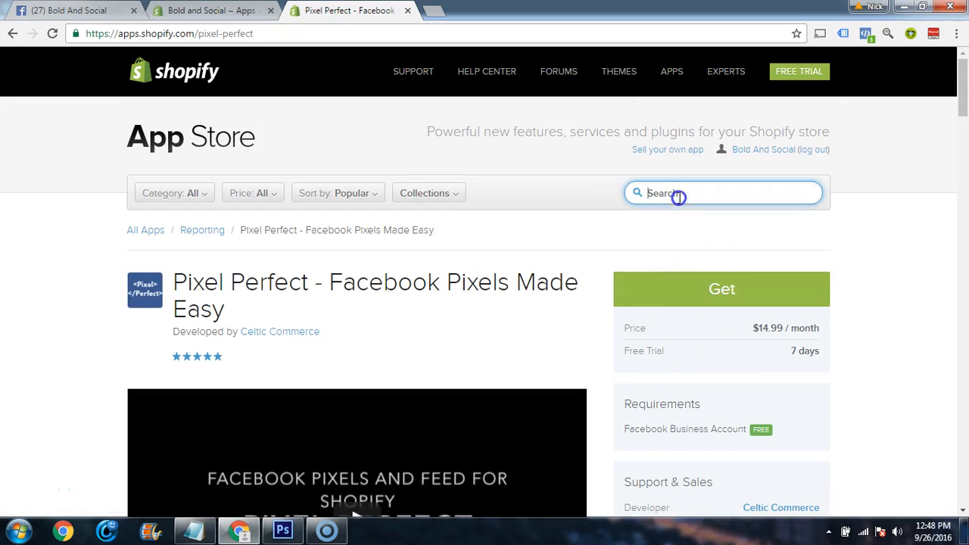
left_click(850, 253)
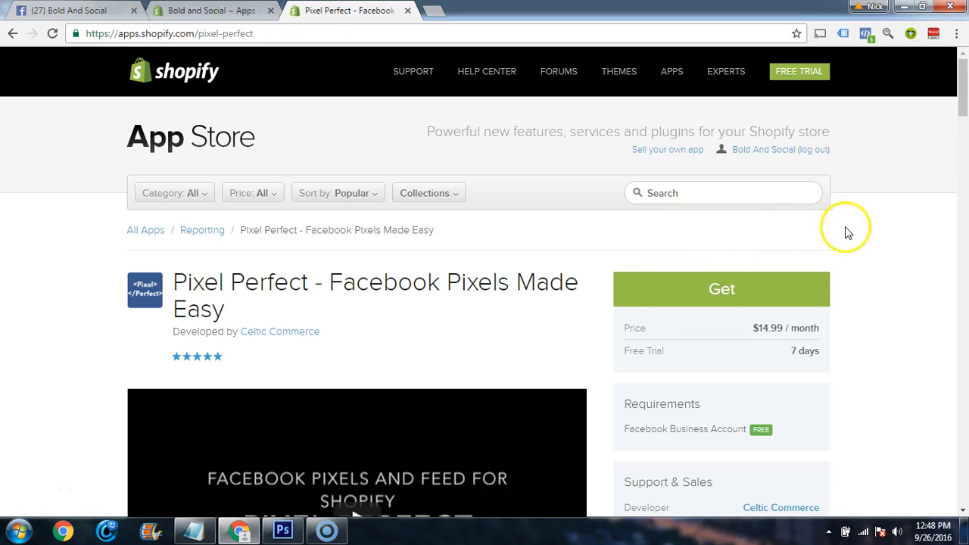
left_click(685, 192)
left_click(856, 227)
left_click(670, 195)
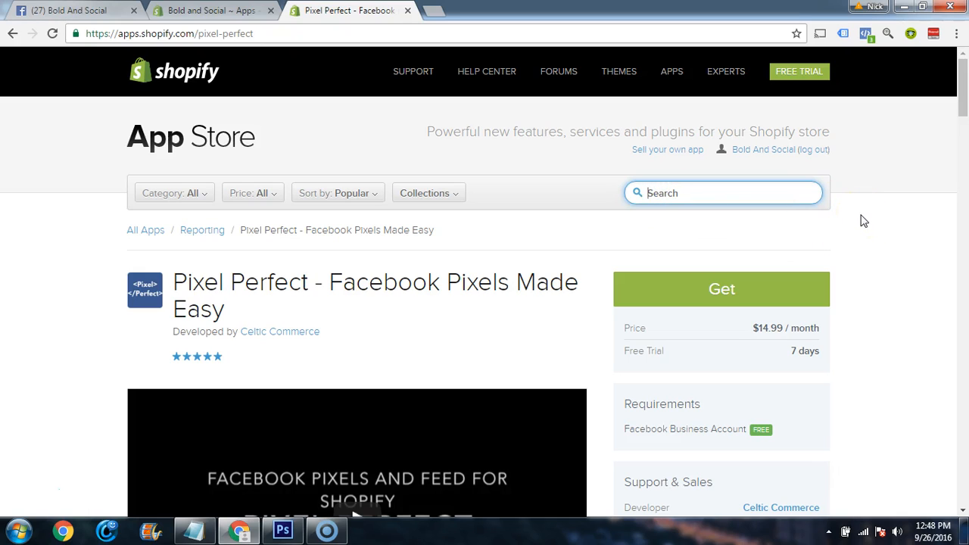
type("trackif")
type("y")
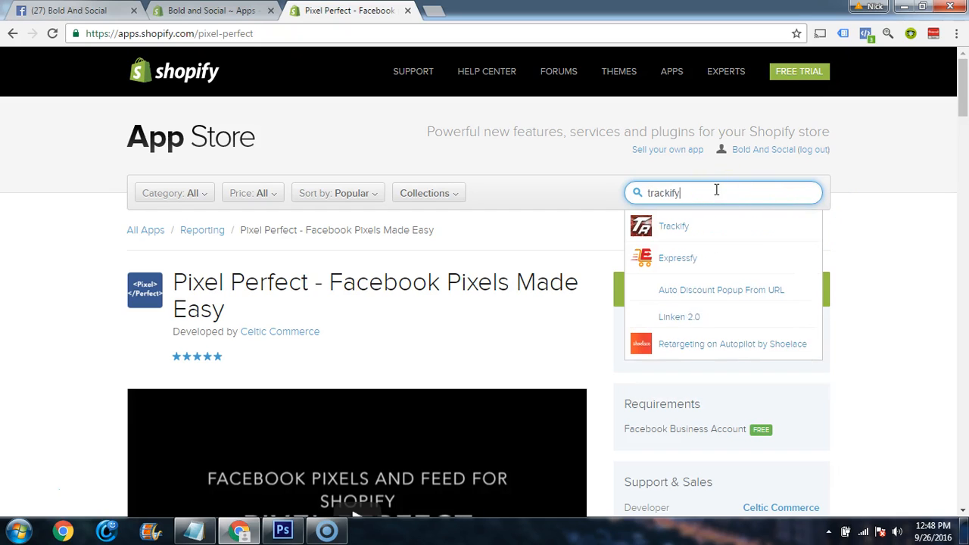
left_click(679, 230)
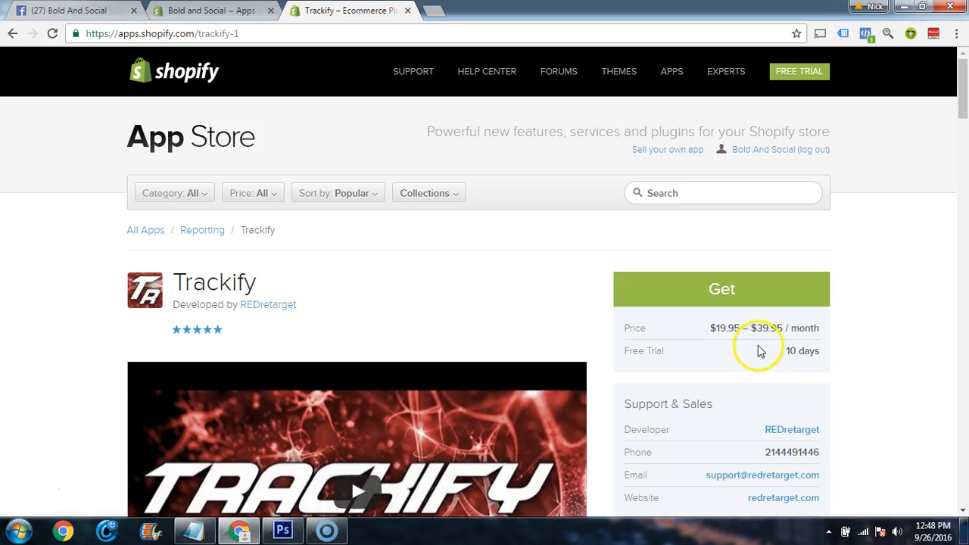
Find Pixel Perfect - Facebook Pixels Made Easy by searching the App Store for "pixel", and install it with its $14.99 monthly charge approved
left_click(692, 187)
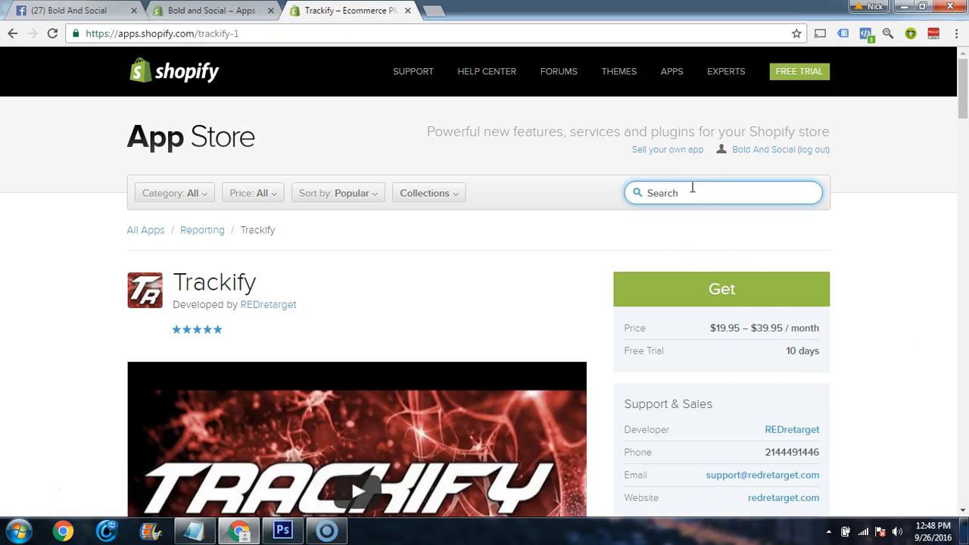
type("pixel")
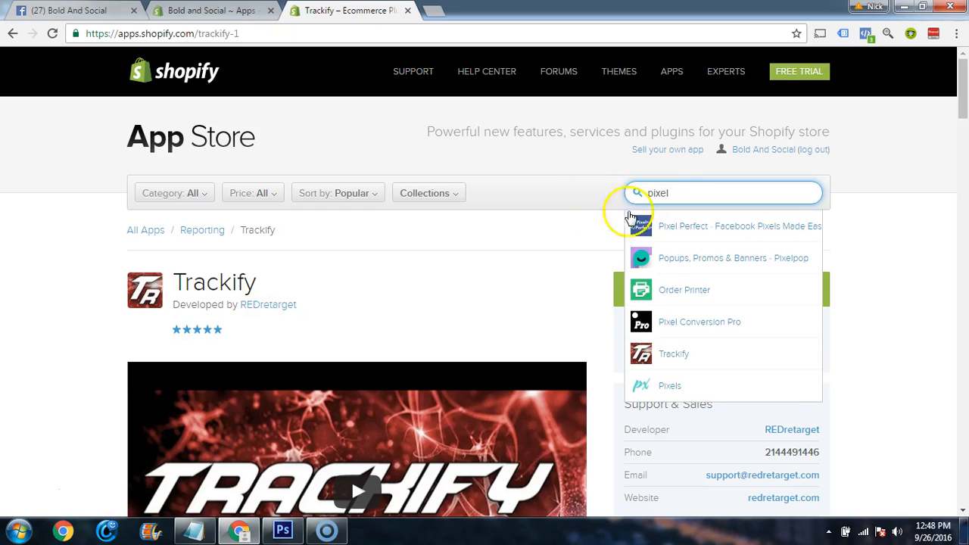
left_click(677, 219)
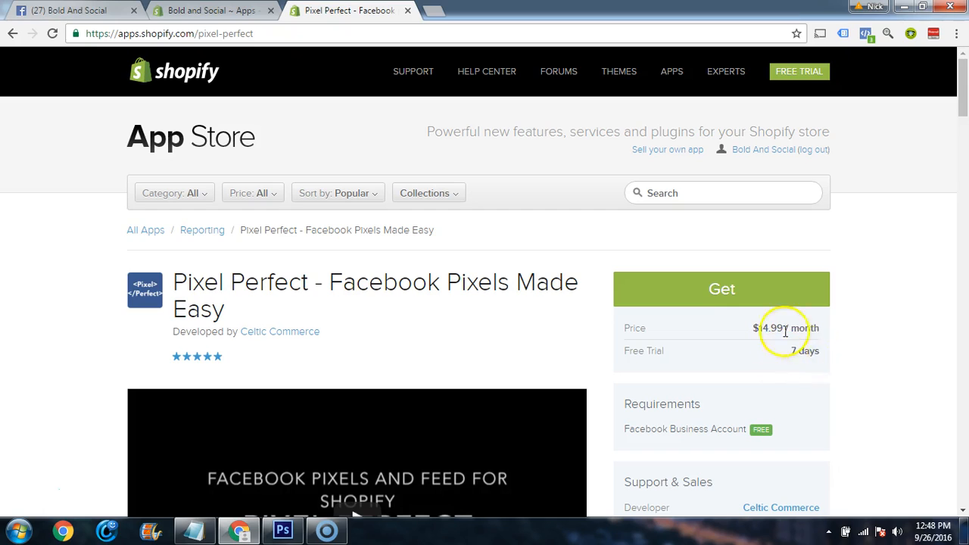
left_click(721, 293)
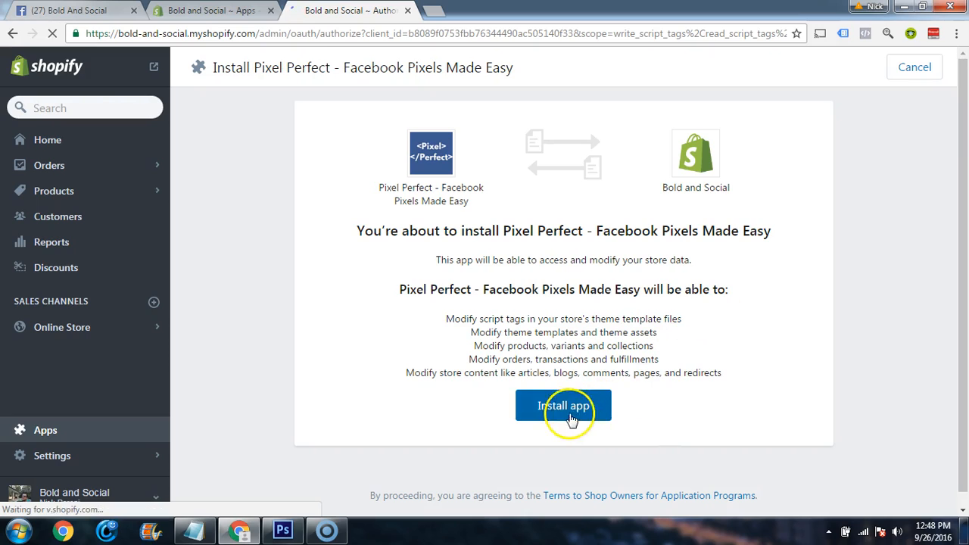
left_click(565, 406)
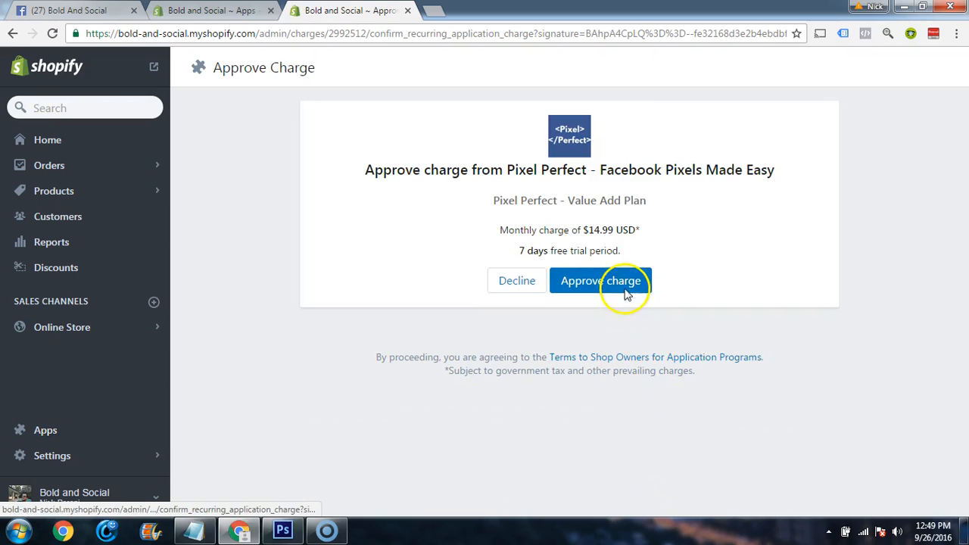
left_click(625, 286)
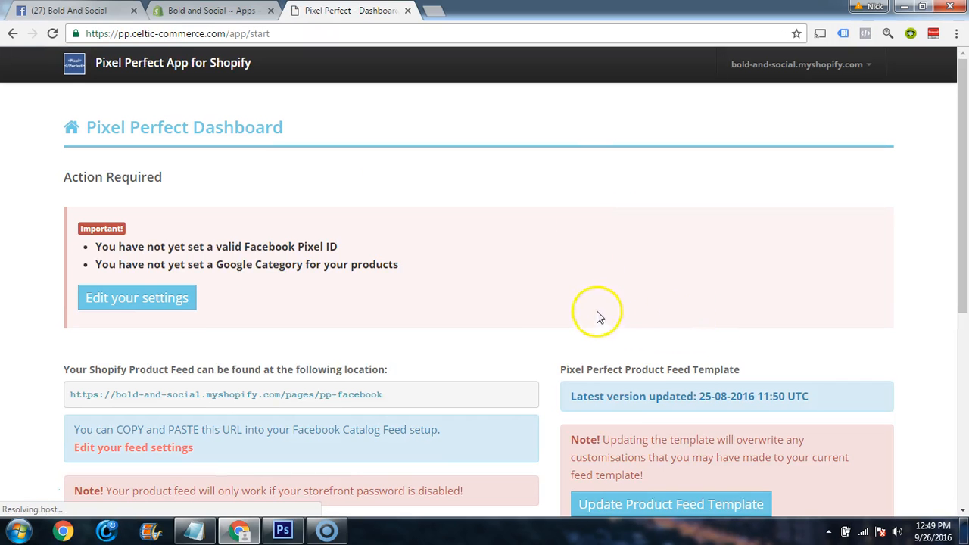
Look over the Pixel Perfect dashboard, including its required actions, product feed and quick links, and close it
scroll(454, 281, "down", 5)
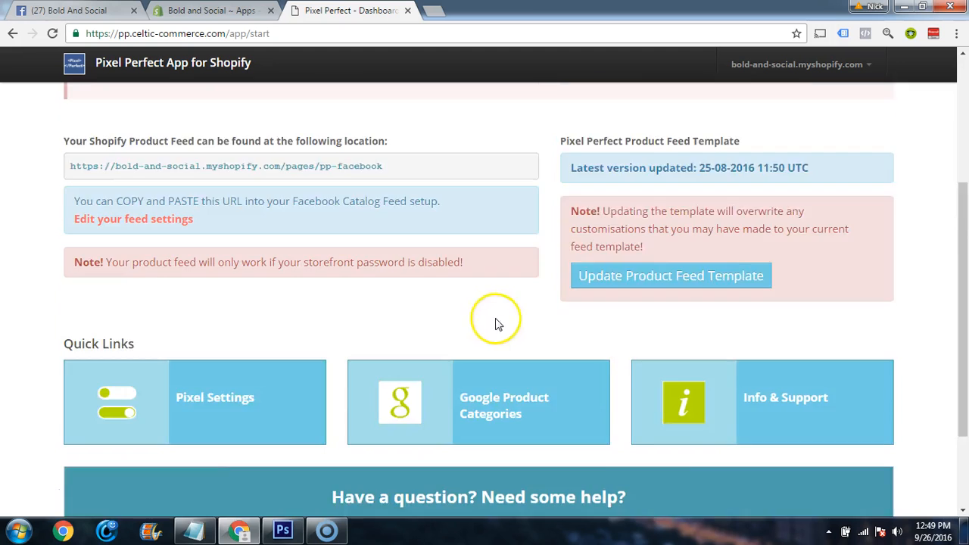
scroll(439, 300, "up", 5)
scroll(530, 257, "up", 1)
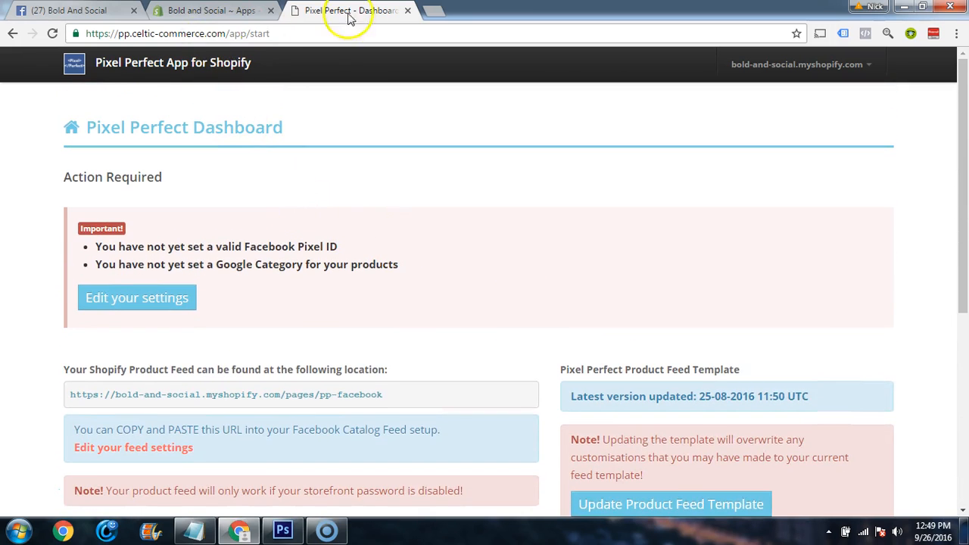
left_click(408, 10)
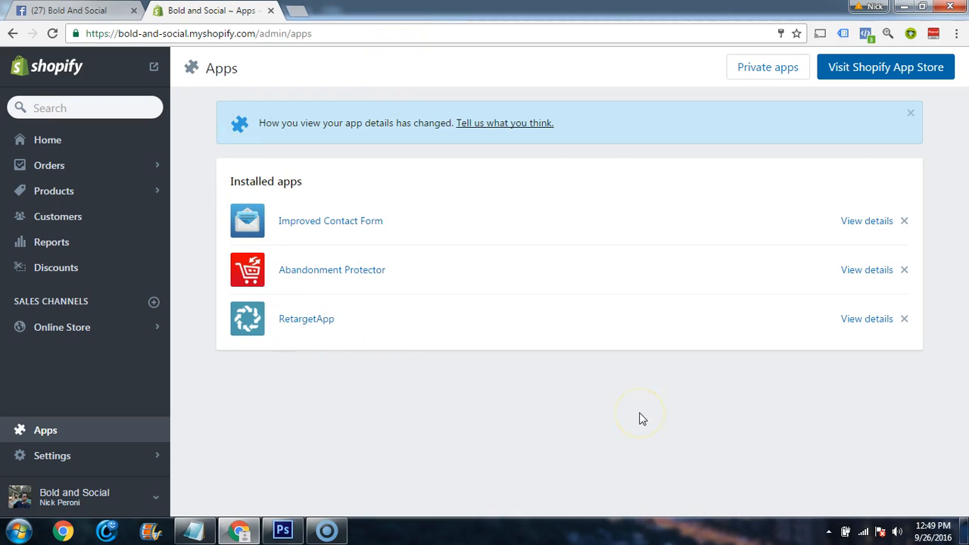
Start a new discount from the store's discounts page and enter SAVE20 as its code
left_click(60, 270)
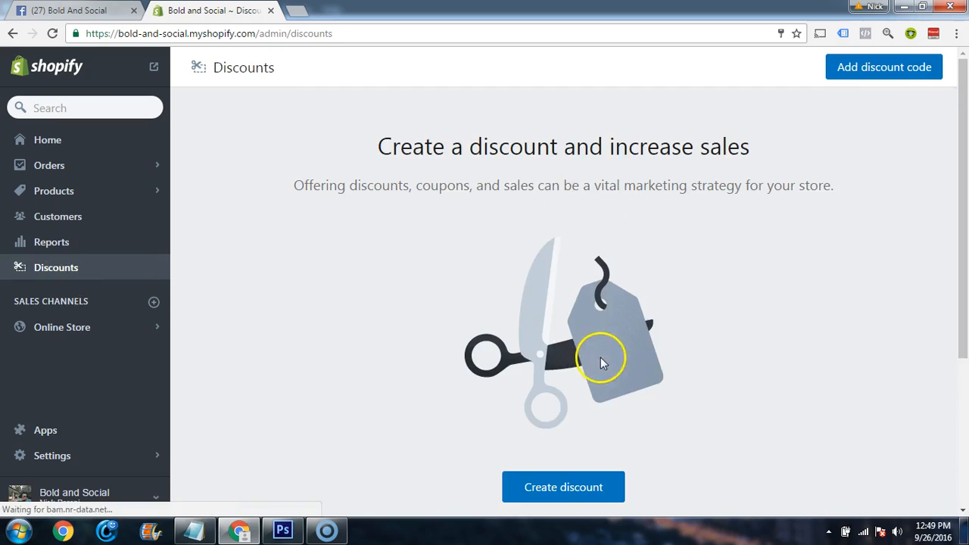
scroll(598, 378, "down", 3)
scroll(586, 363, "up", 1)
left_click(570, 354)
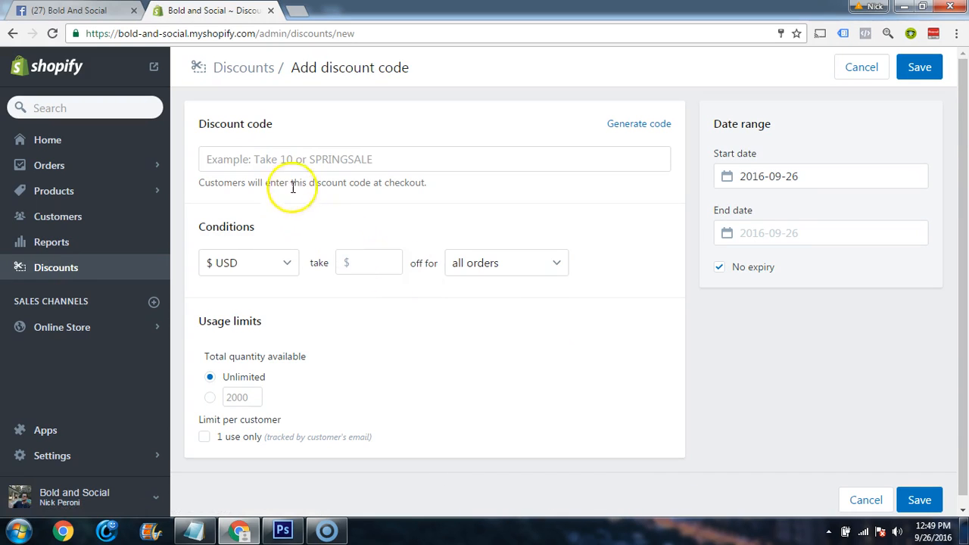
left_click(277, 165)
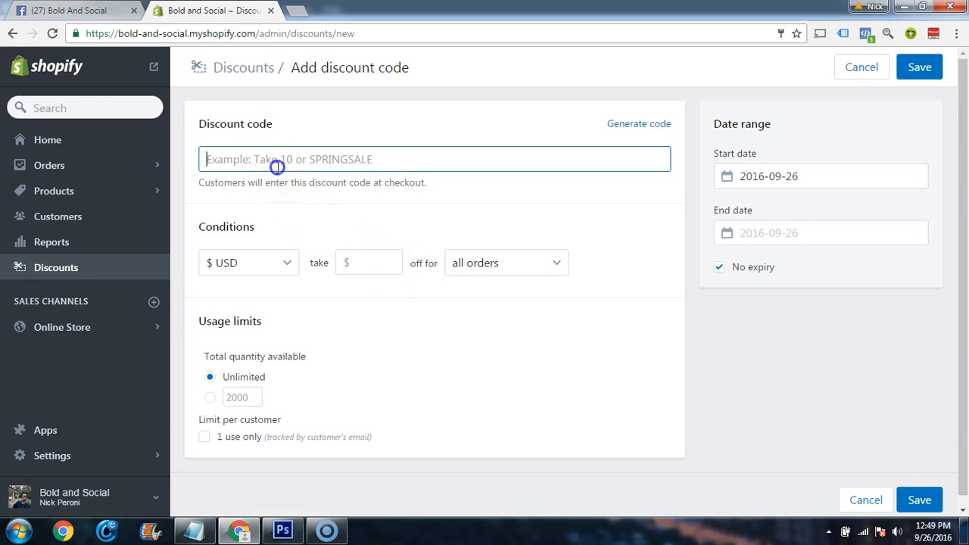
type("SAVE20")
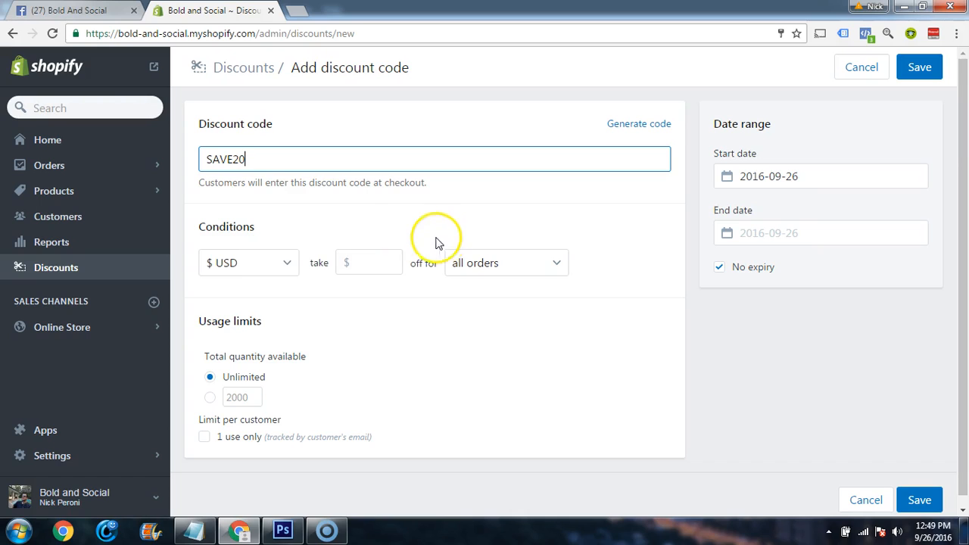
Set the discount to 20% off all orders, limited to one use per customer, and save it
left_click(275, 263)
left_click(277, 300)
left_click(365, 263)
type("20")
left_click(463, 318)
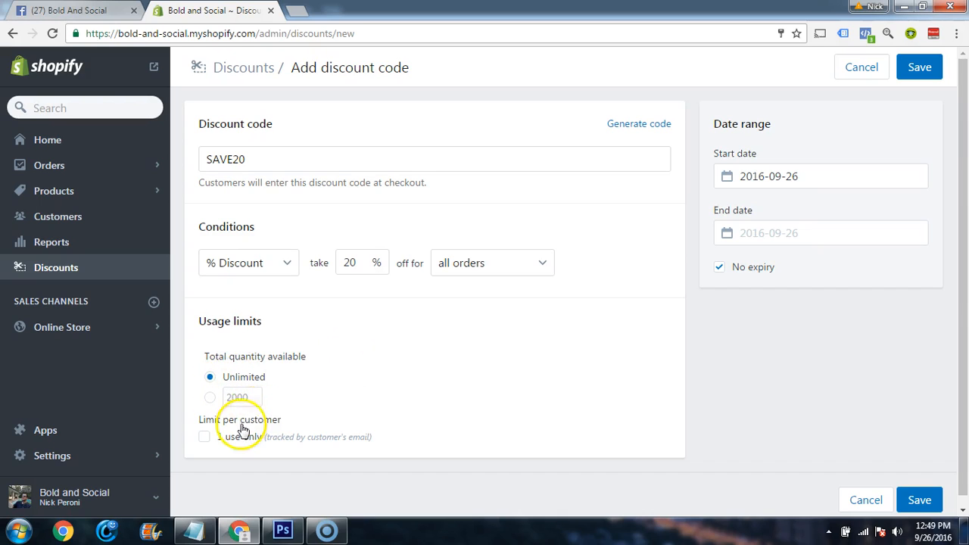
left_click(205, 437)
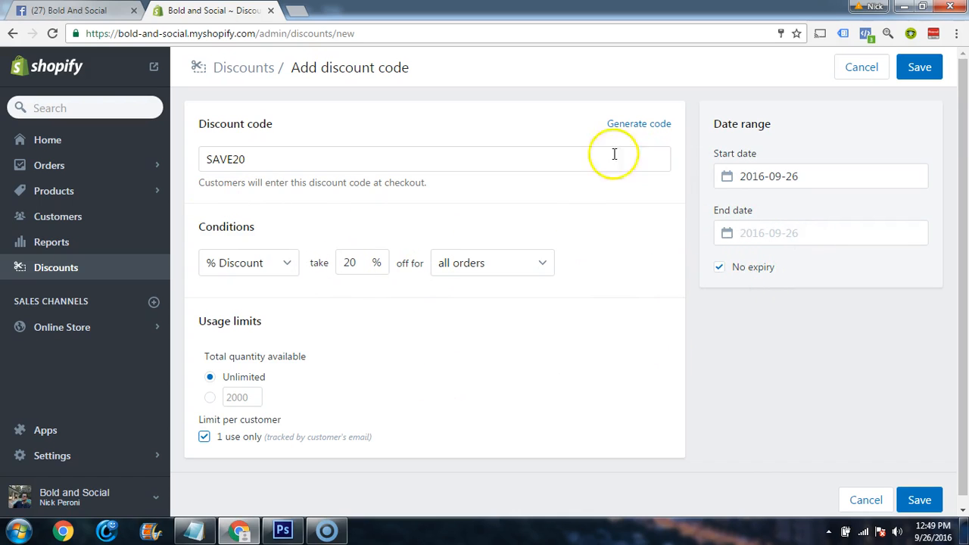
left_click(918, 501)
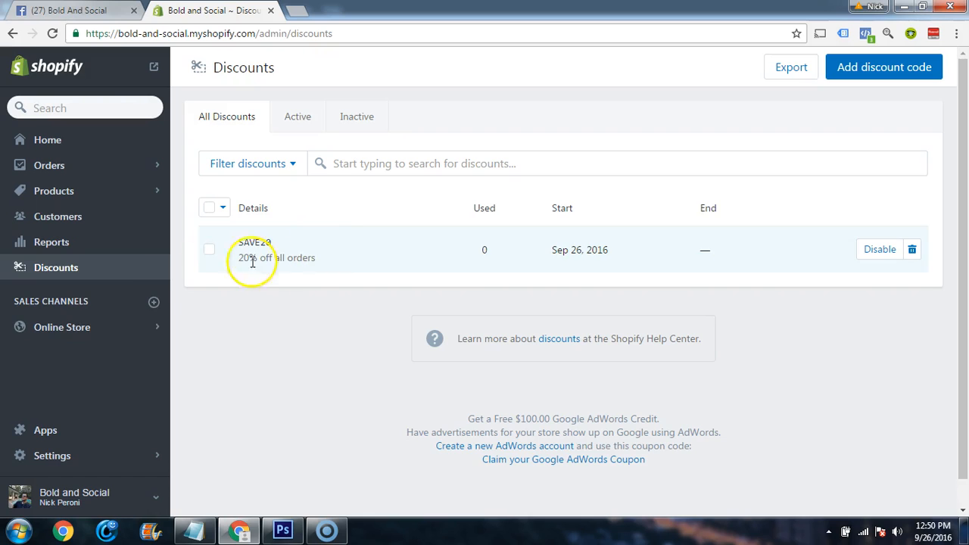
Open the store's list of installed apps
left_click(21, 428)
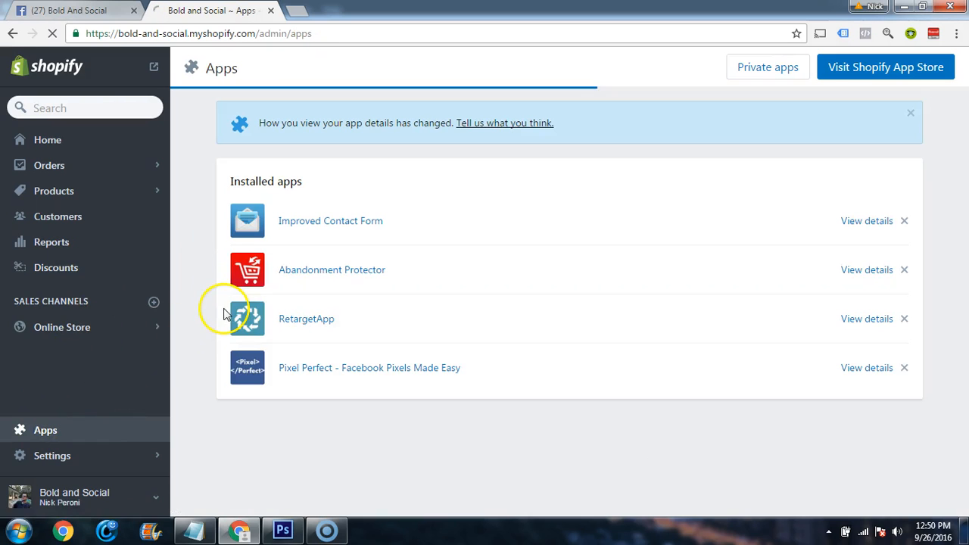